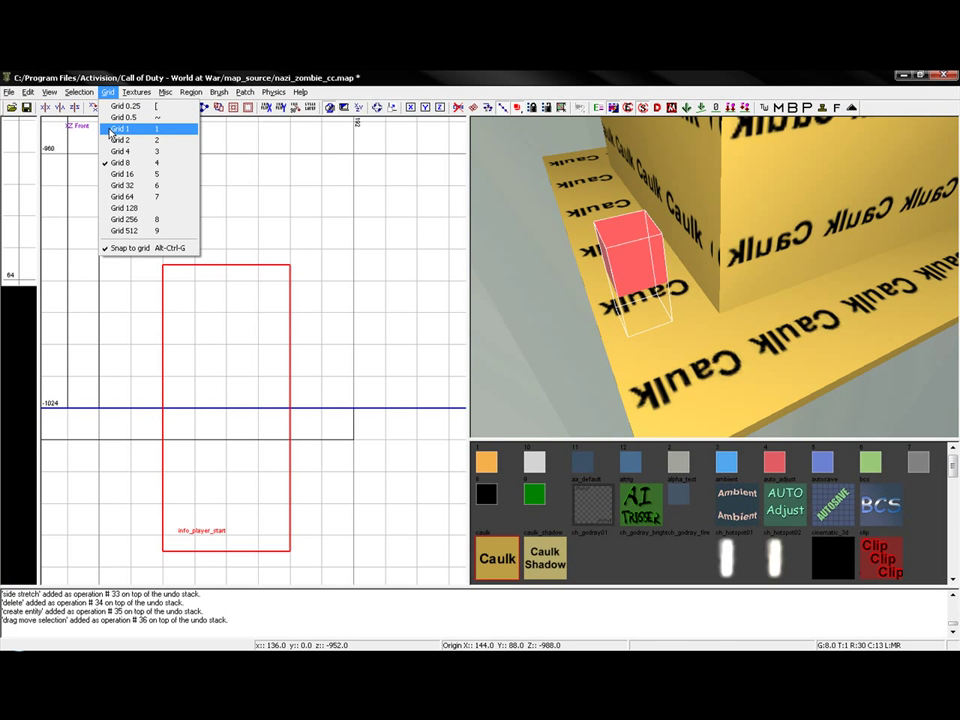
Raise the info_player_start entity just above the floor on a grid of 2 and rotate it about the Z axis
click(118, 140)
drag(221, 417, 219, 271)
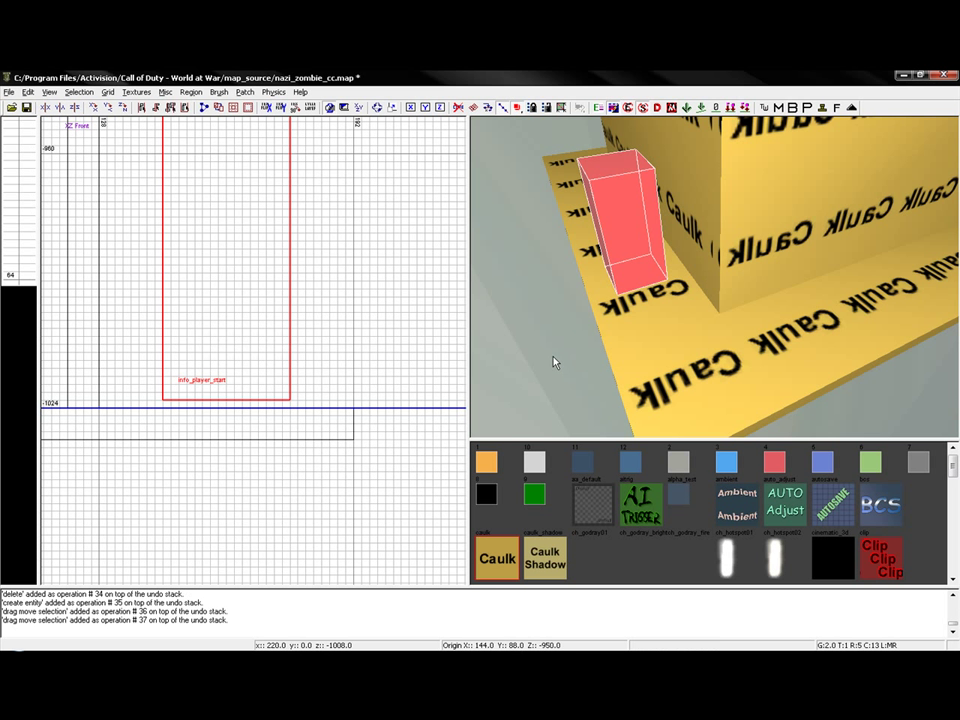
right_drag(553, 359, 510, 325)
key(alt+Page_Up)
key(alt+Page_Up)
key(alt+Page_Up)
key(alt+Page_Up)
key(alt+Page_Up)
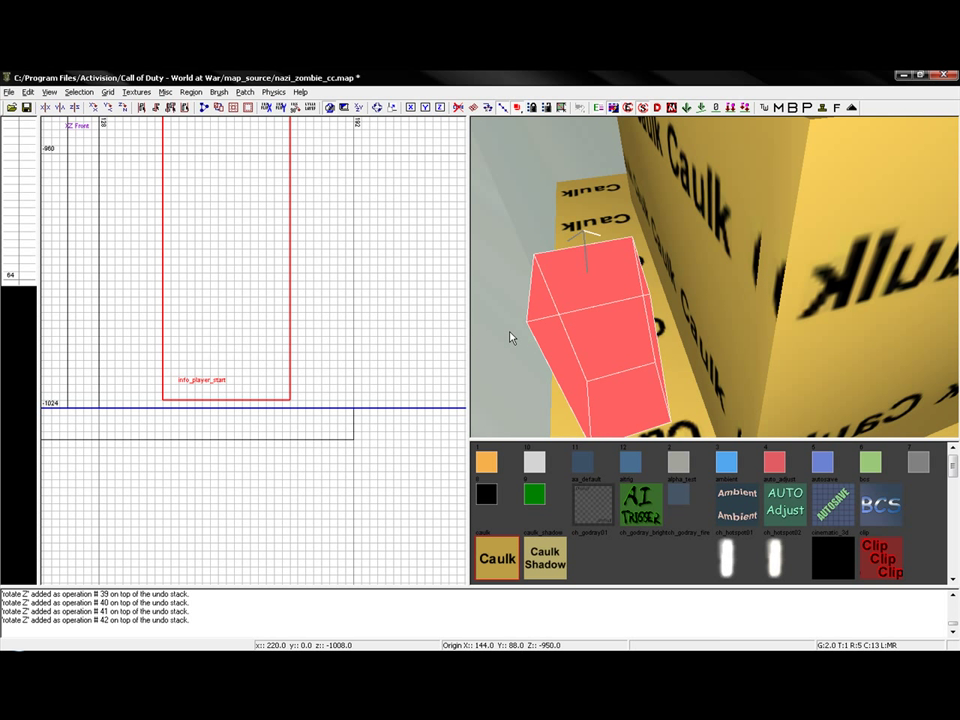
key(Escape)
Duplicate the wall section beside the opening and resize the copy into a sill about 48 units high filling the opening's lower part
right_drag(533, 328, 634, 299)
right_drag(695, 149, 715, 220)
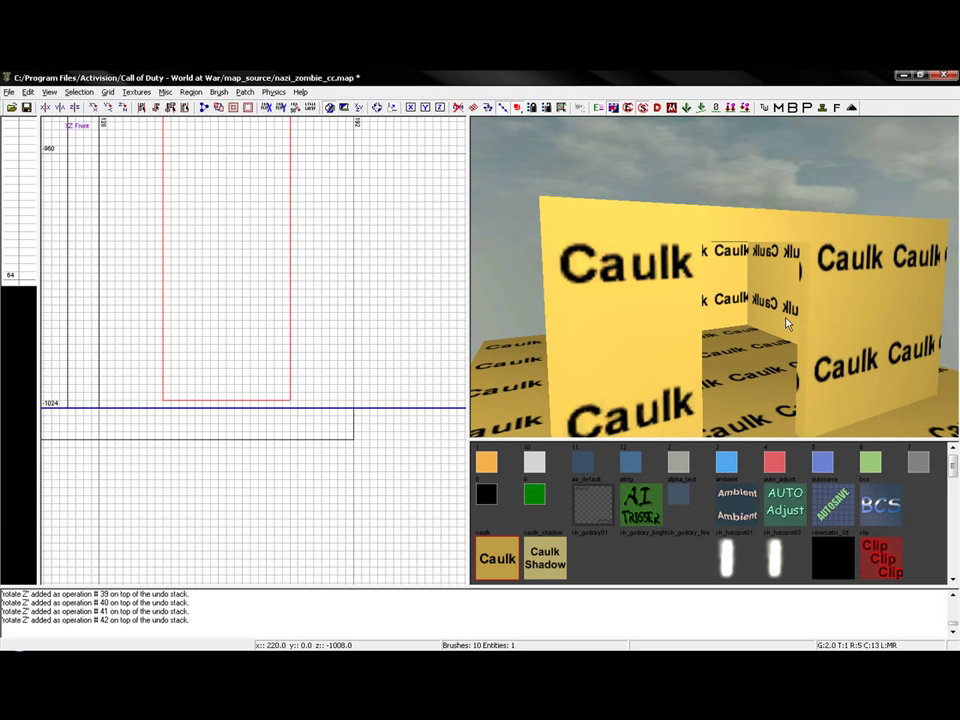
shift+click(817, 342)
scroll(179, 396, down, 8)
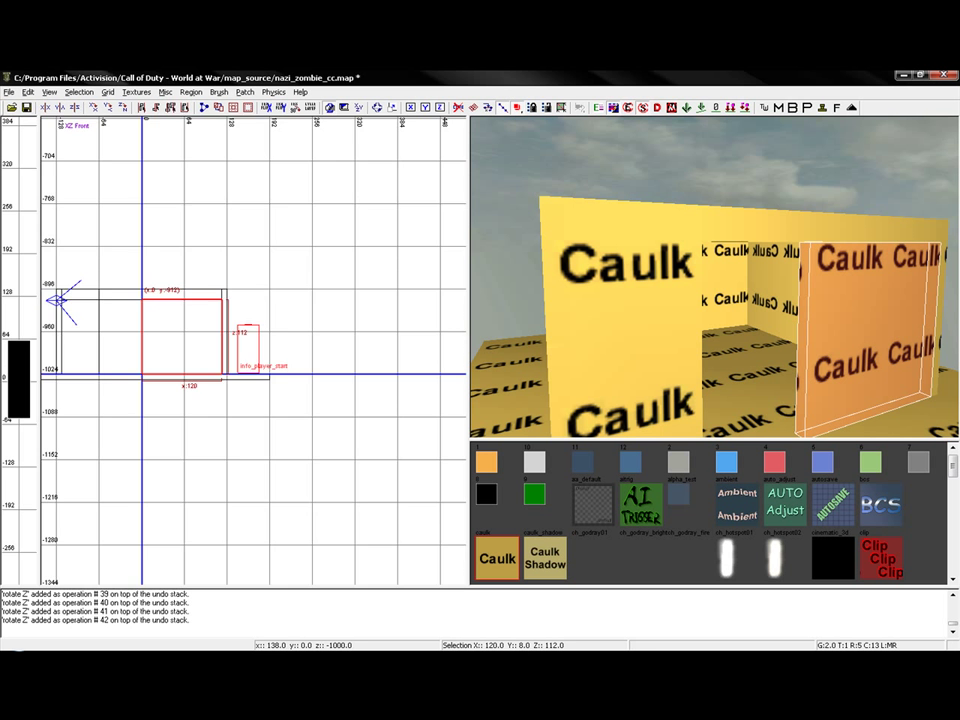
scroll(188, 366, up, 3)
mouse_move(188, 366)
right_down()
mouse_move(298, 336)
mouse_move(208, 414)
right_up()
key(space)
drag(328, 346, 249, 343)
mouse_move(249, 236)
mouse_down()
mouse_move(241, 322)
mouse_move(246, 309)
mouse_up()
mouse_move(396, 349)
mouse_down()
mouse_move(302, 350)
mouse_move(326, 347)
mouse_up()
key(Escape)
Trim the sill brush under the window opening so its edge sits flush with the adjacent wall section at x 0
right_click(645, 308)
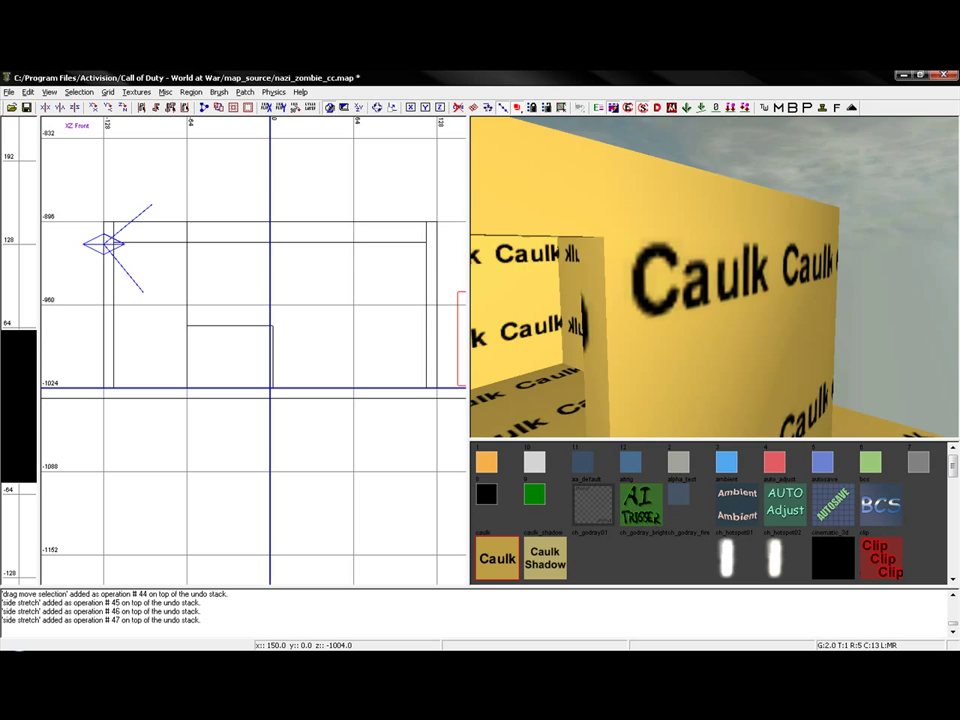
mouse_move(645, 308)
right_down()
mouse_move(590, 305)
mouse_move(605, 360)
mouse_move(620, 375)
mouse_move(680, 310)
mouse_move(740, 290)
mouse_move(820, 305)
mouse_move(860, 360)
mouse_move(868, 398)
right_up()
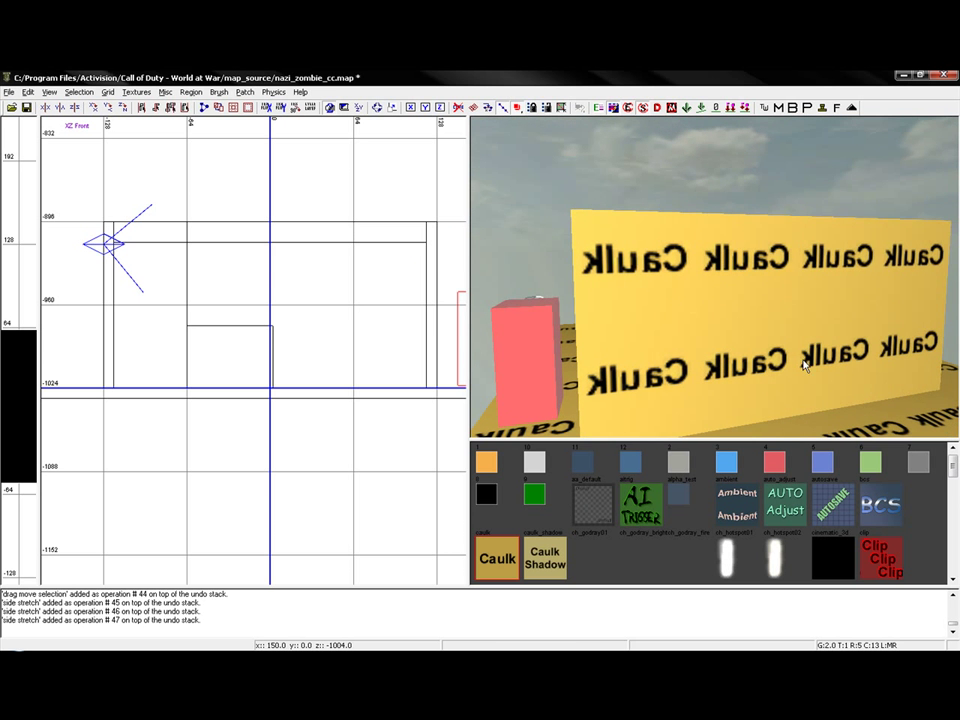
shift+click(805, 366)
scroll(268, 314, up, 3)
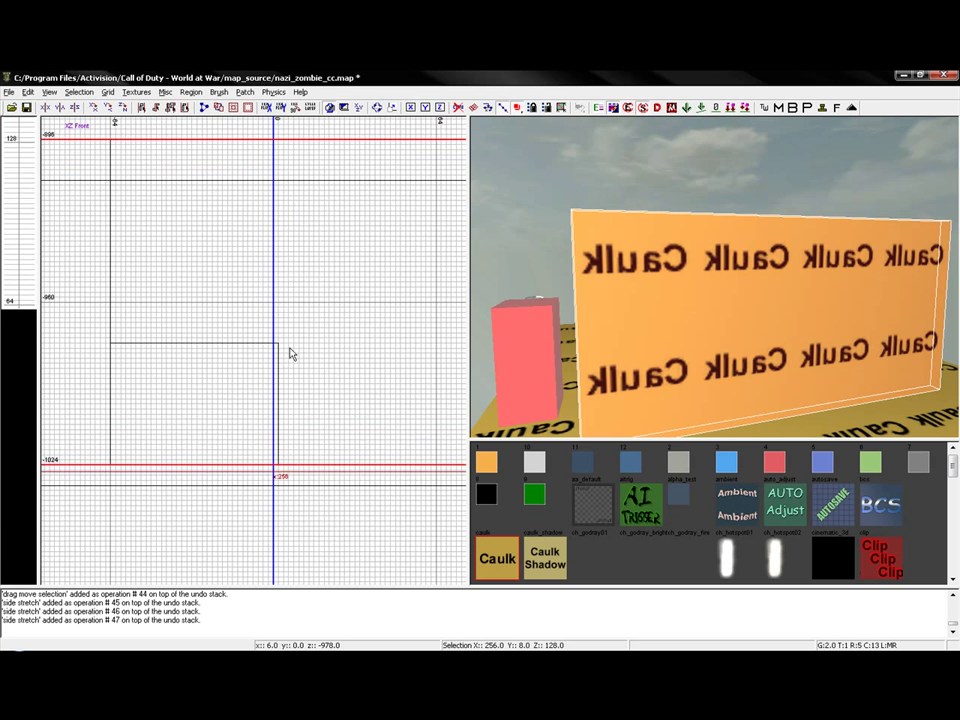
key(Escape)
right_drag(418, 341, 434, 305)
right_drag(570, 378, 702, 385)
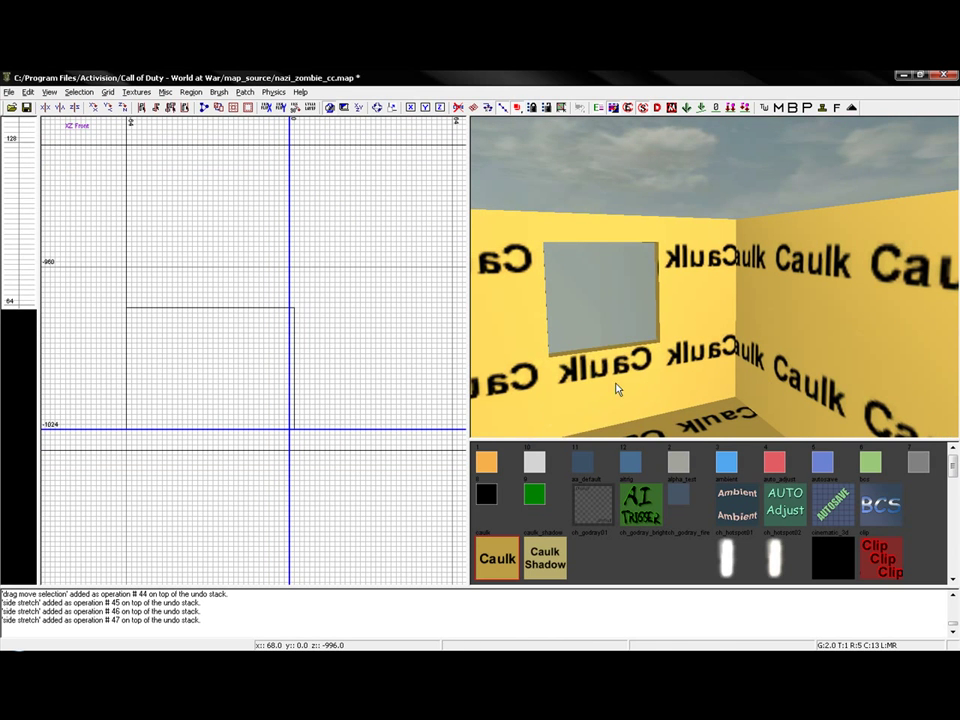
shift+click(617, 389)
drag(364, 394, 350, 388)
key(Escape)
Split the solid 256-unit wall opposite the window vertically at about x 58 and x 114 in the front view
mouse_move(560, 384)
right_down()
mouse_move(535, 394)
mouse_move(475, 384)
mouse_move(620, 322)
right_up()
shift+click(622, 335)
scroll(284, 368, down, 6)
key(ctrl+Tab)
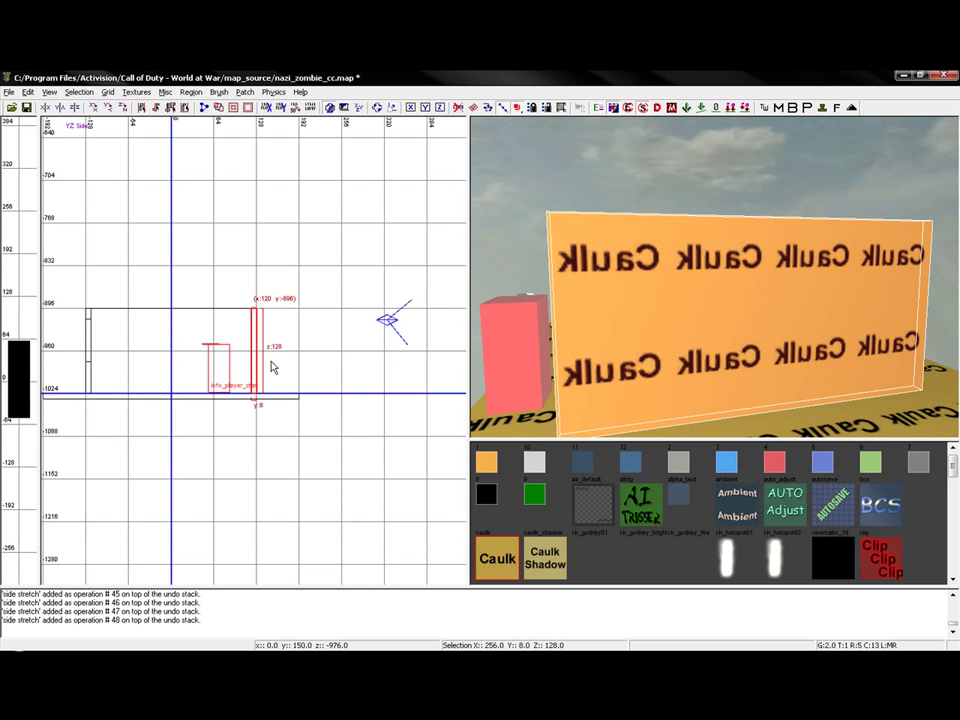
key(ctrl+Tab)
scroll(270, 367, up, 4)
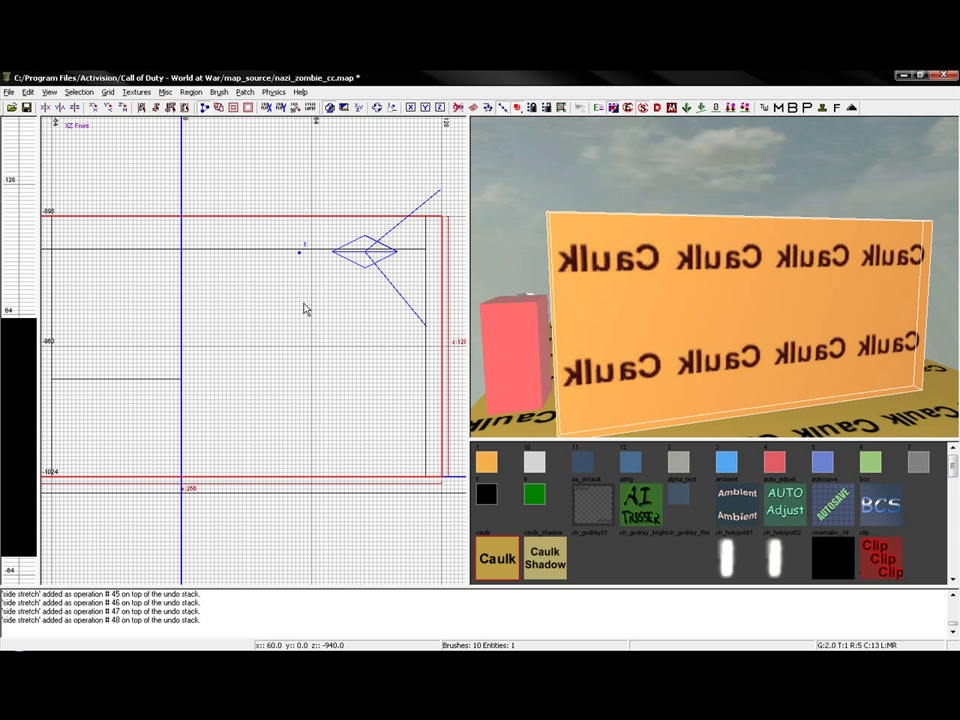
click(300, 310)
key(shift+Return)
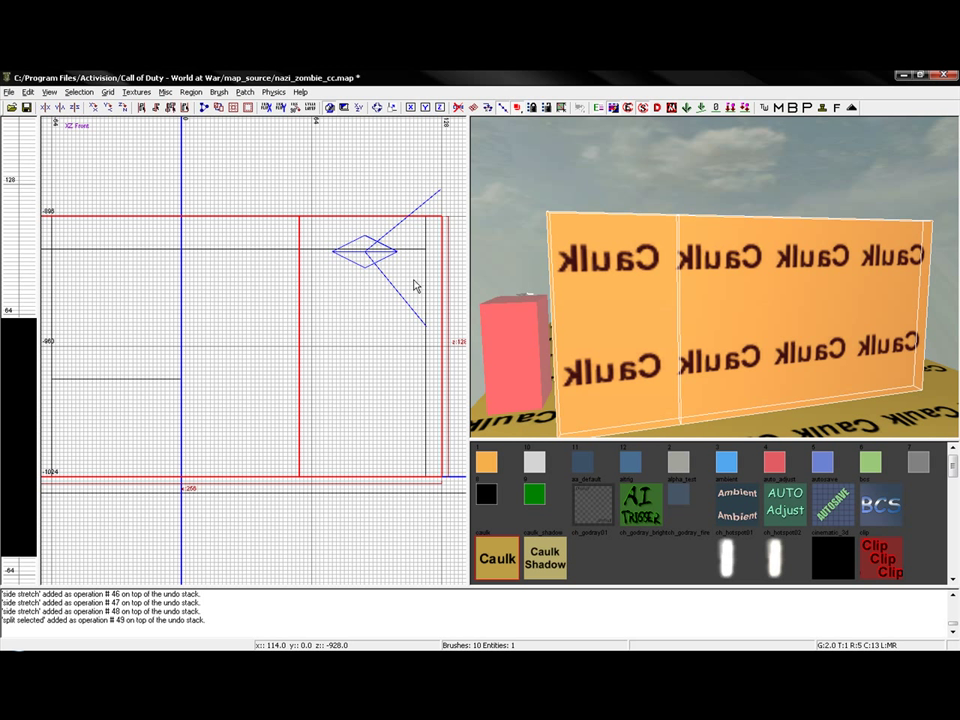
click(415, 286)
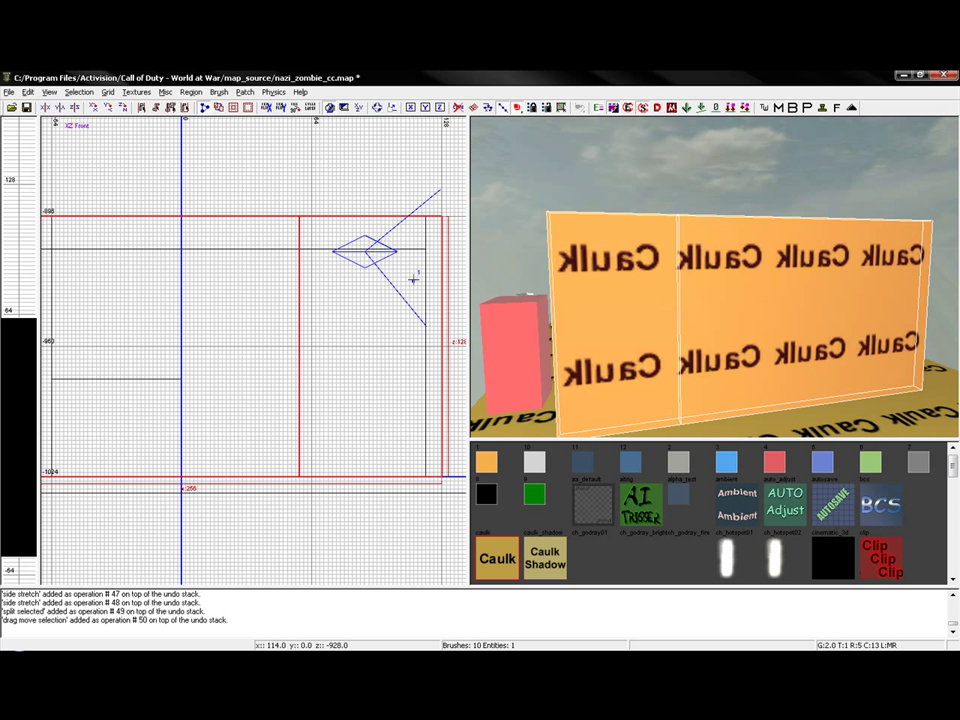
click(413, 311)
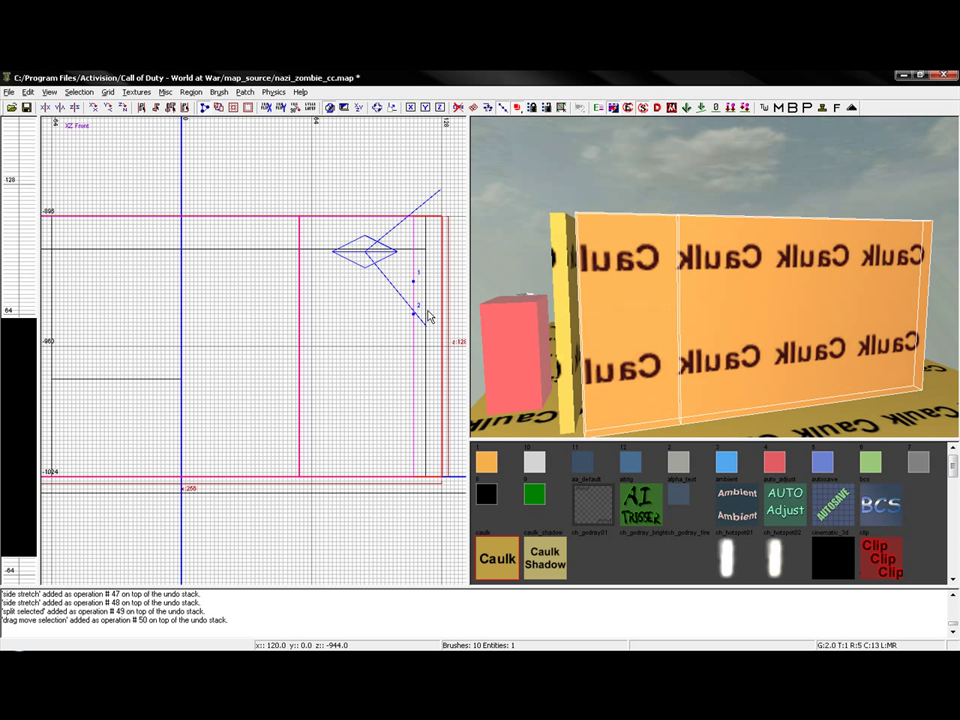
key(shift+Return)
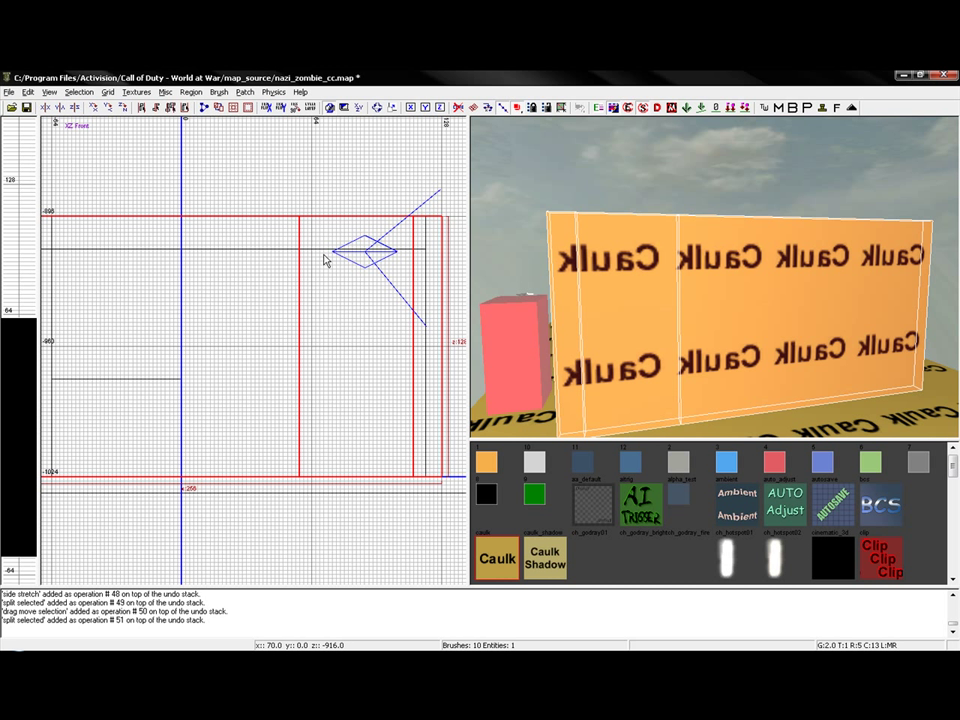
Split the same wall's pieces horizontally at z -912 and z -976 to outline a second window
click(318, 252)
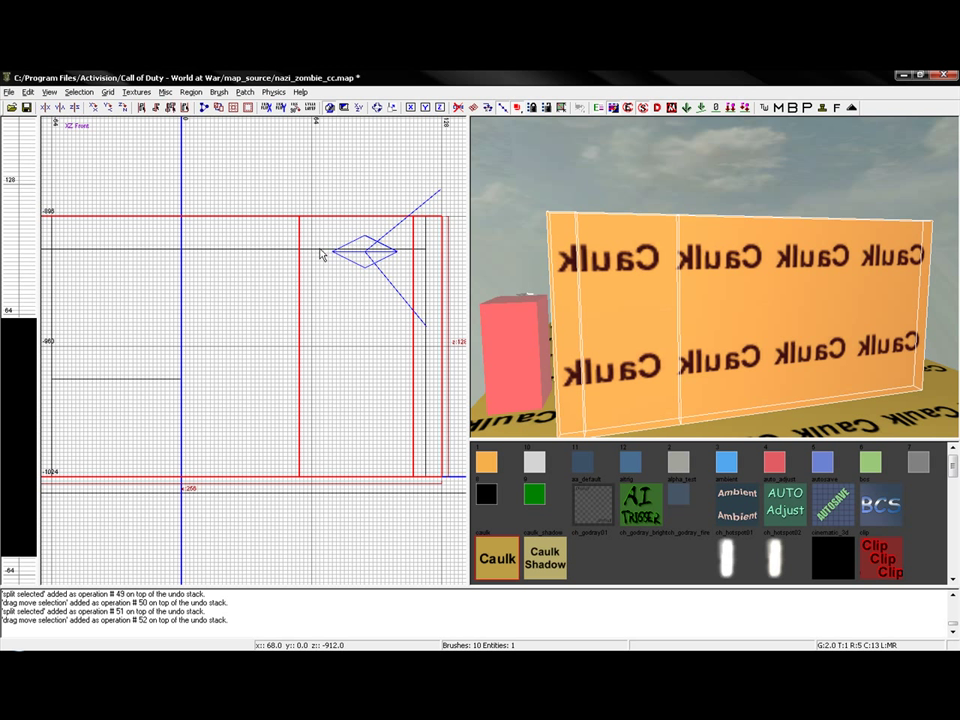
click(321, 253)
click(354, 249)
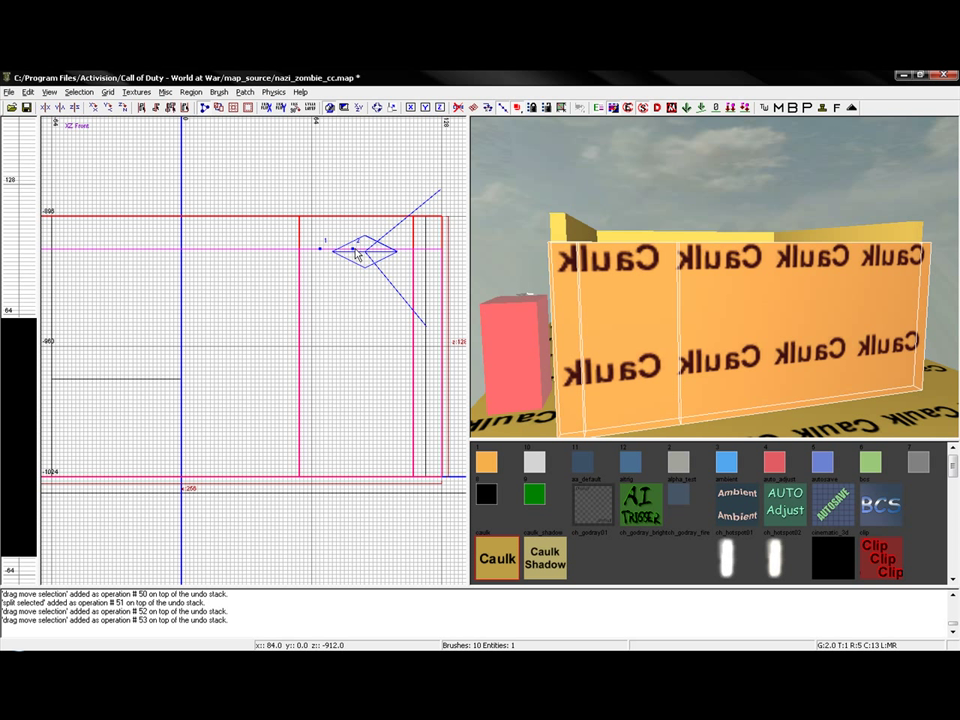
key(shift+Return)
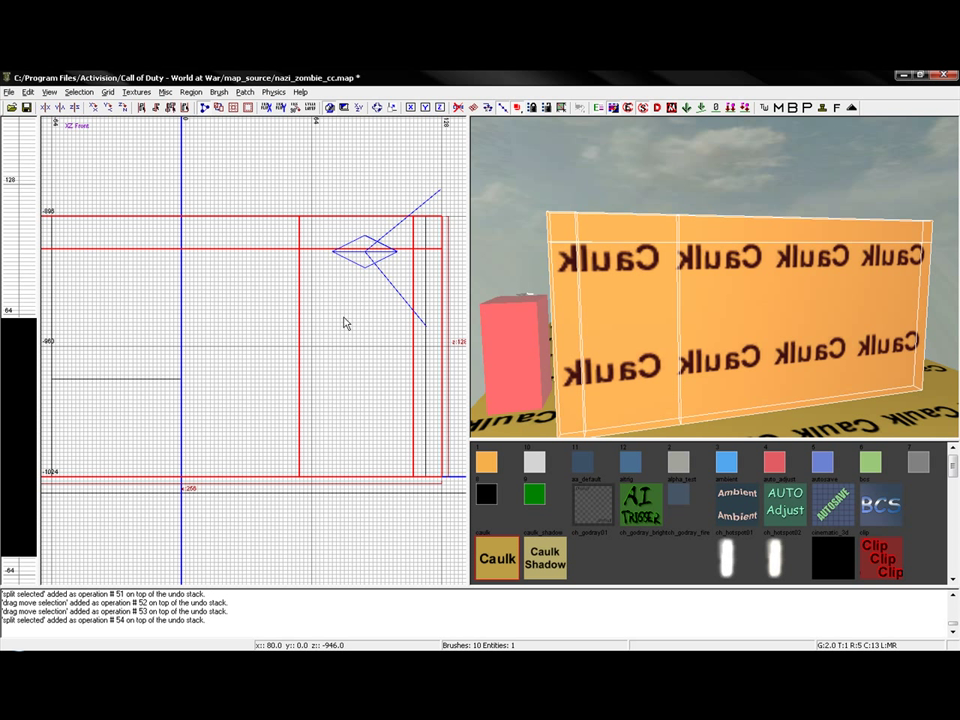
click(304, 385)
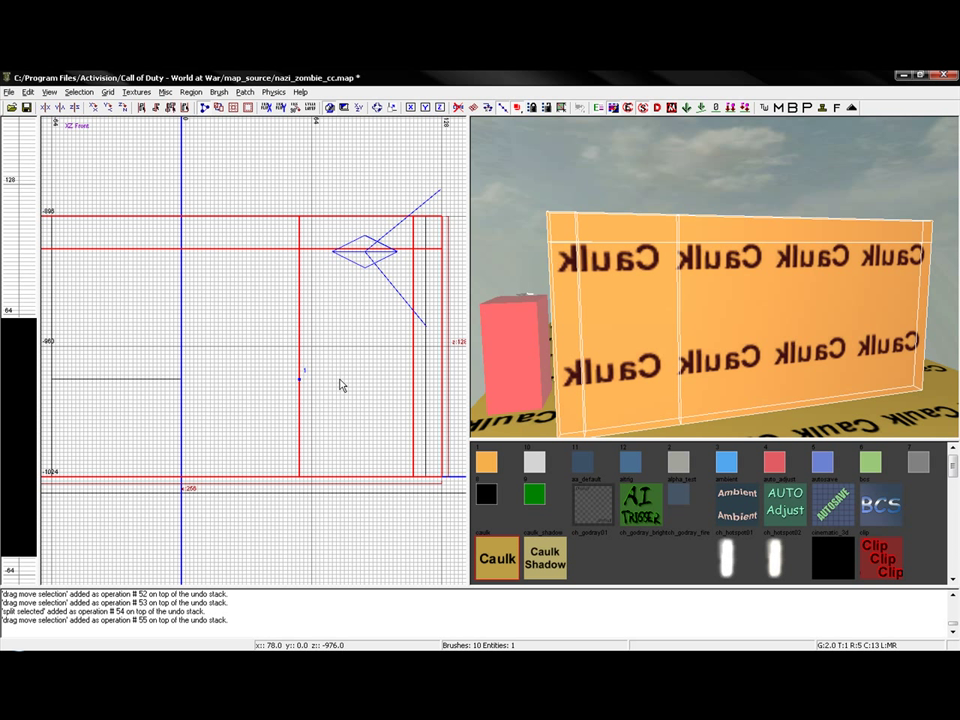
click(342, 379)
key(shift+Return)
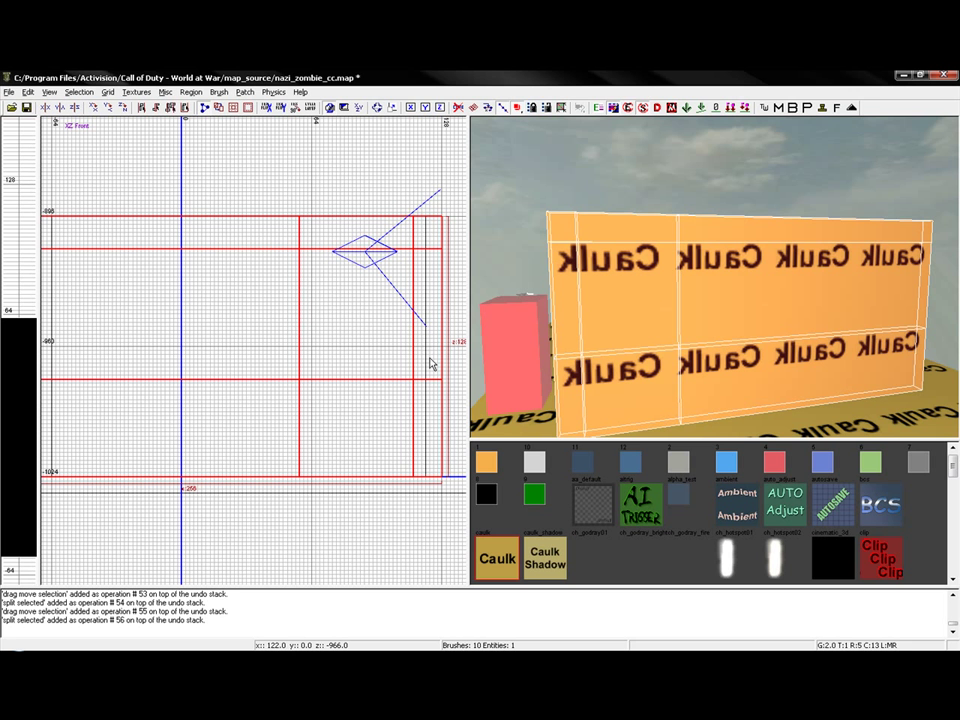
Delete the wall piece enclosed by the cuts to open the second window
key(Escape)
mouse_move(689, 392)
right_down()
mouse_move(714, 366)
mouse_move(714, 330)
mouse_move(745, 320)
mouse_move(790, 325)
mouse_move(850, 300)
mouse_move(840, 270)
mouse_move(800, 260)
mouse_move(780, 270)
mouse_move(820, 265)
mouse_move(760, 270)
mouse_move(790, 280)
mouse_move(810, 265)
mouse_move(790, 255)
mouse_move(820, 265)
mouse_move(770, 275)
mouse_move(716, 351)
mouse_move(740, 340)
mouse_move(714, 350)
right_up()
shift+click(730, 360)
key(BackSpace)
Select all the caulk wall brushes of the building, including the pieces around both windows
shift+click(783, 392)
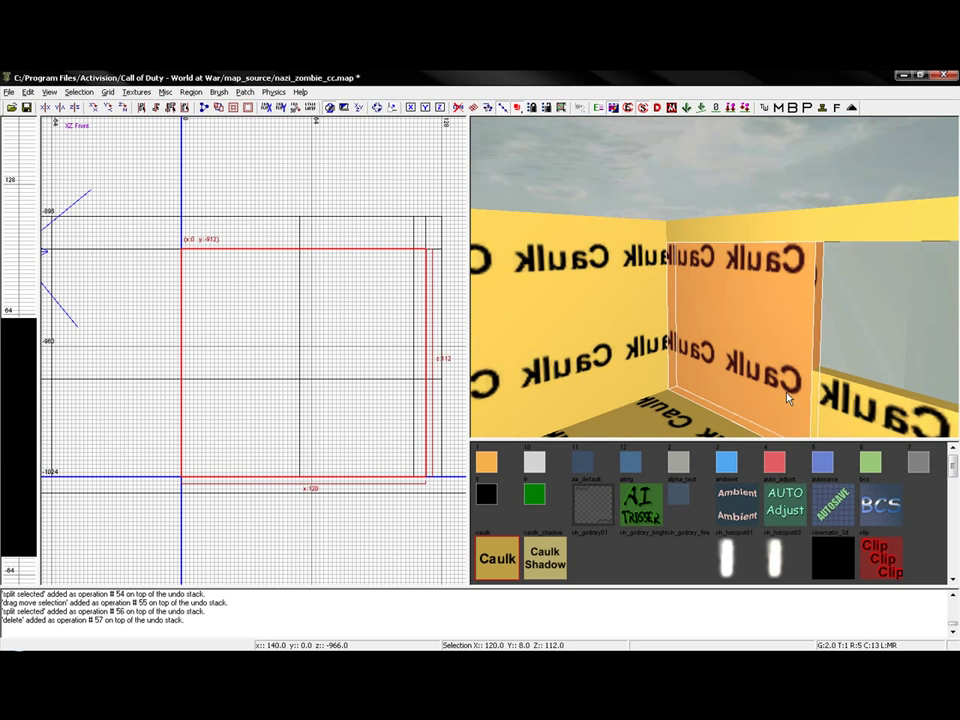
shift+click(838, 402)
shift+click(766, 223)
mouse_move(766, 228)
right_down()
mouse_move(790, 235)
mouse_move(750, 235)
right_up()
shift+click(724, 230)
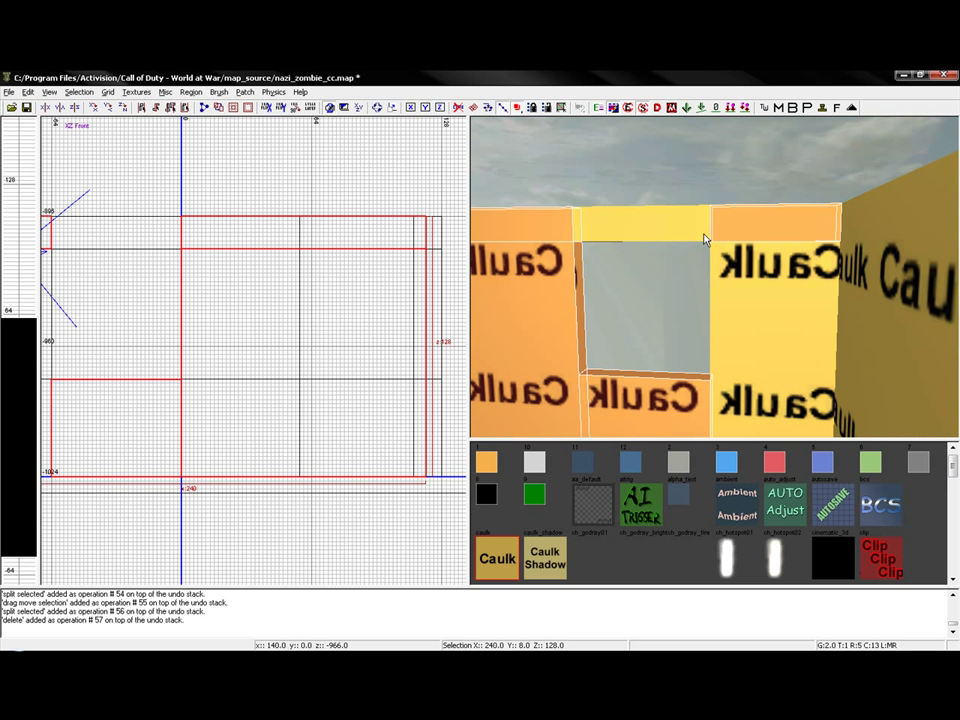
shift+click(690, 232)
shift+click(756, 288)
right_drag(756, 288, 665, 297)
shift+click(748, 292)
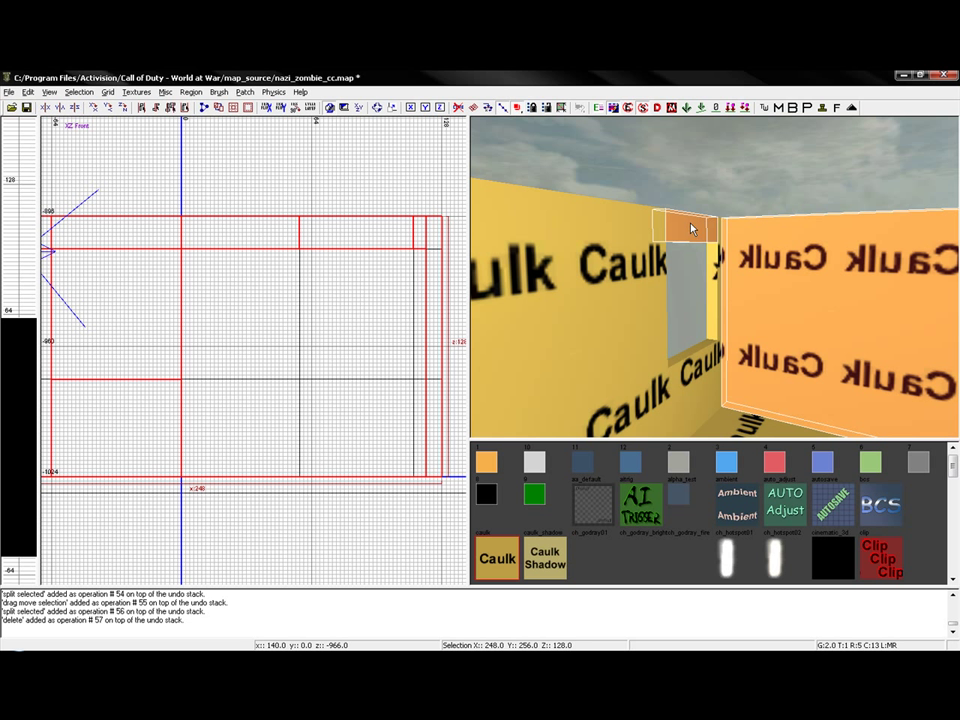
shift+click(697, 262)
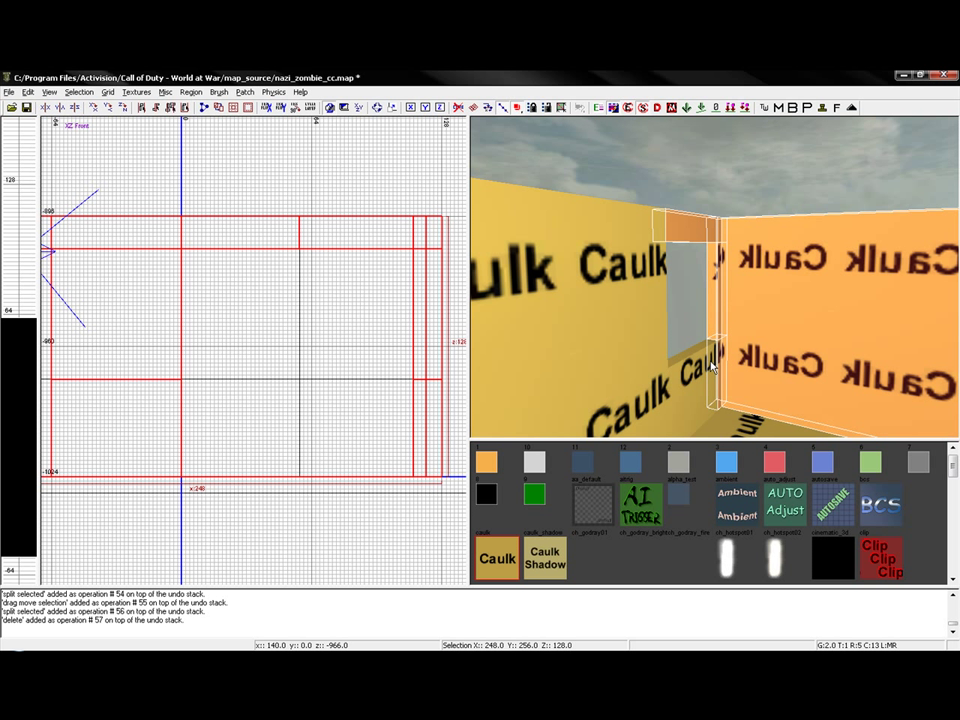
shift+click(634, 362)
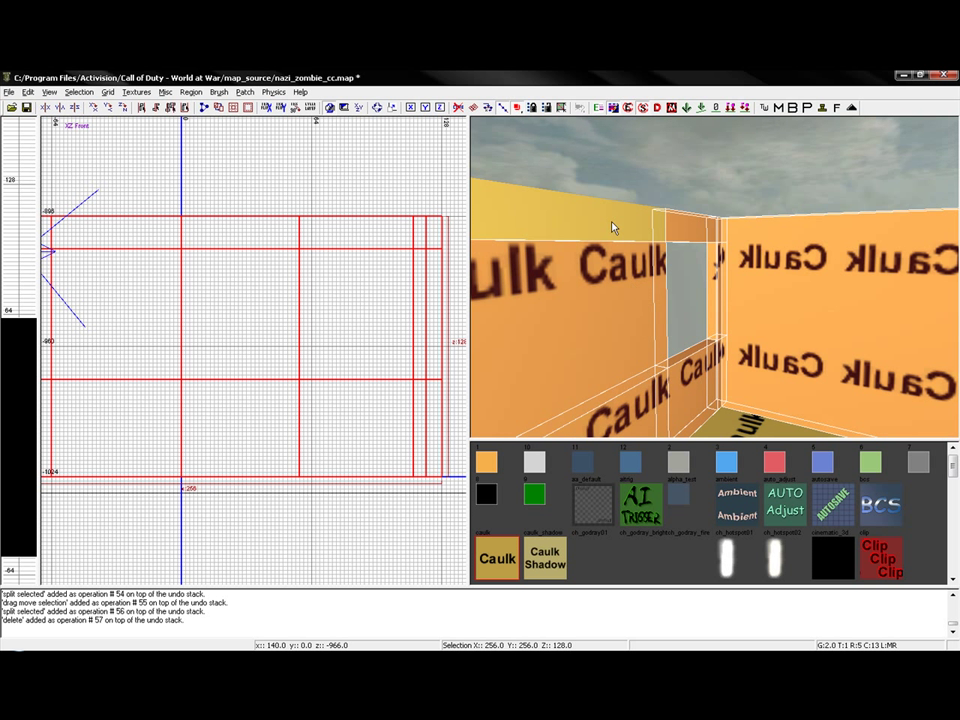
right_drag(613, 228, 590, 228)
shift+click(630, 349)
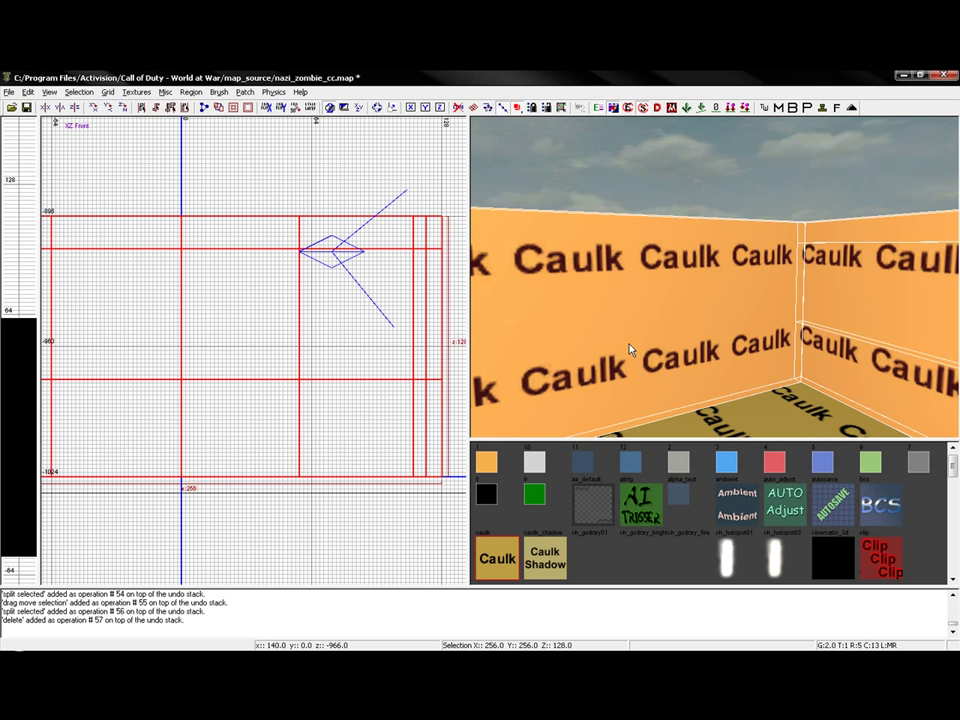
Filter the available textures to the concrete surface type across all locales
click(137, 92)
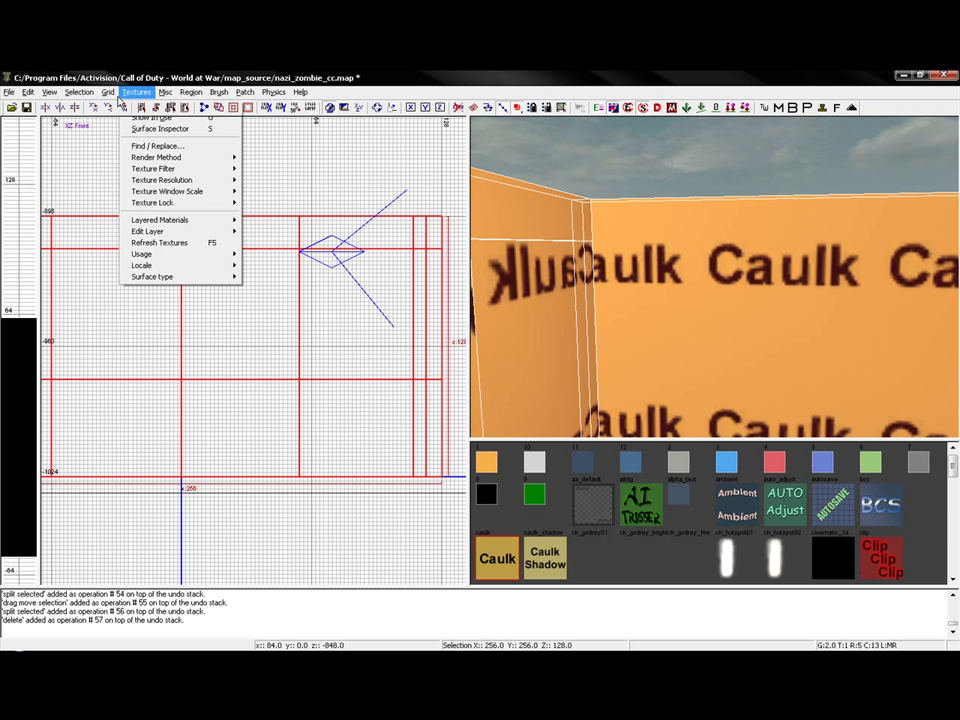
mouse_move(180, 277)
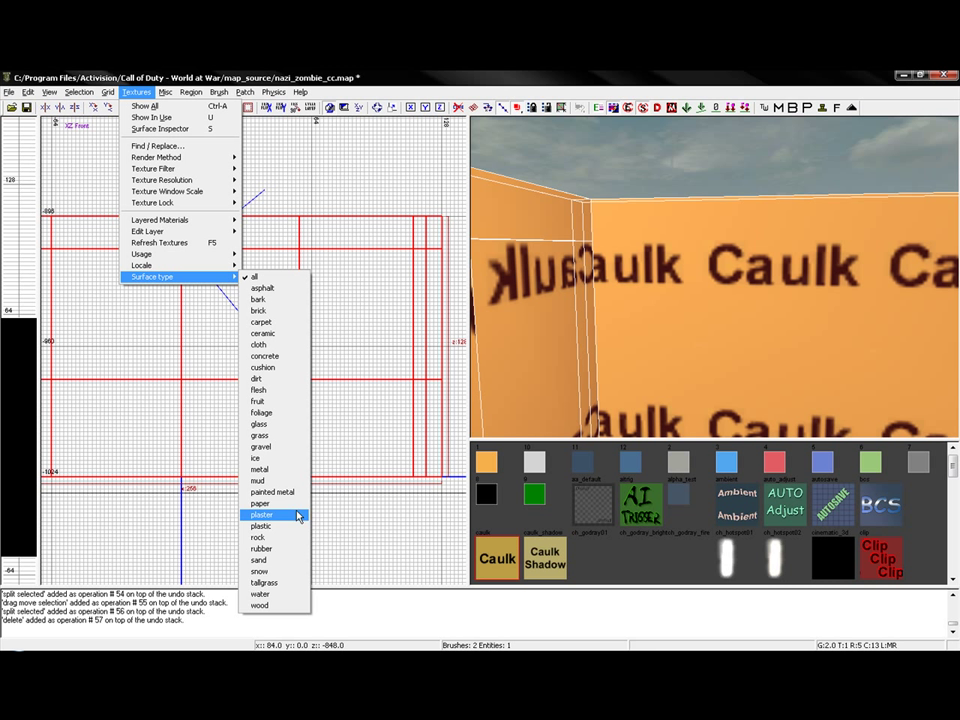
click(265, 357)
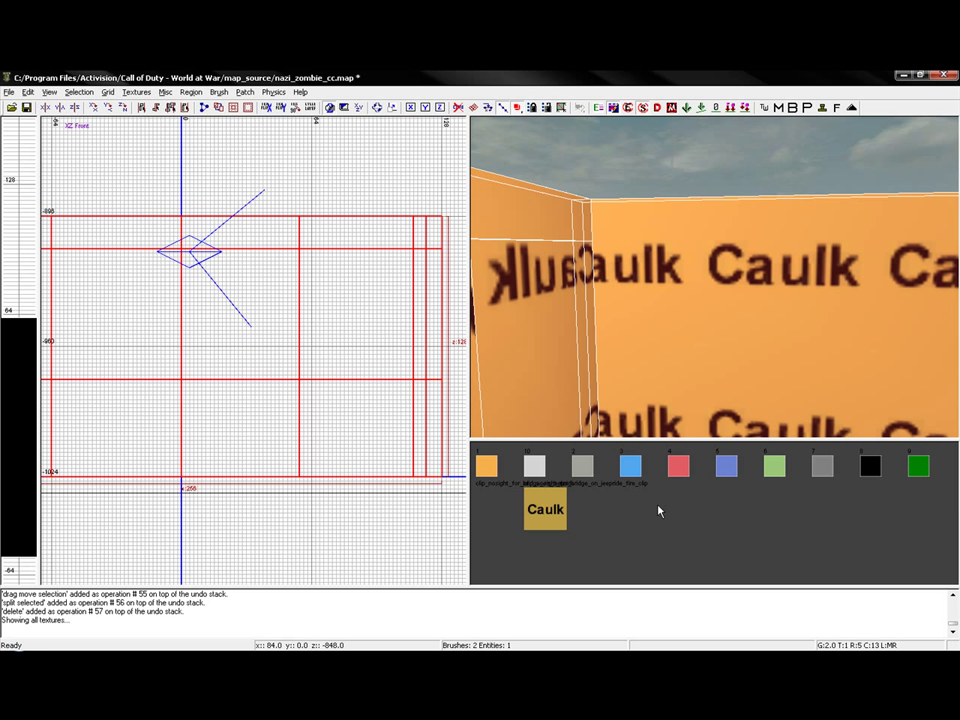
click(136, 92)
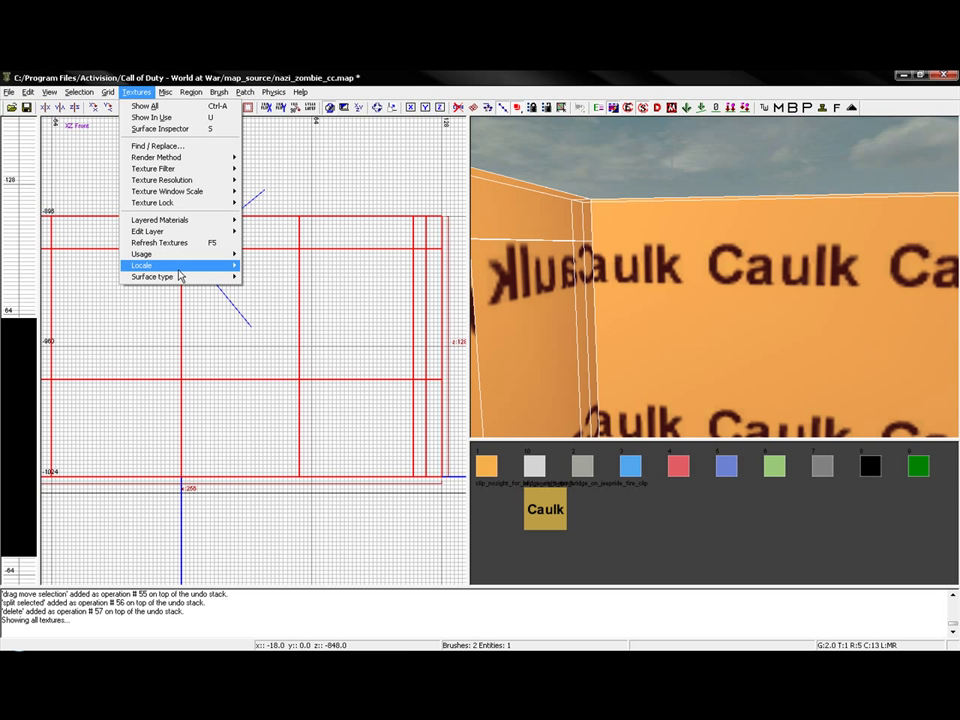
mouse_move(180, 276)
click(262, 265)
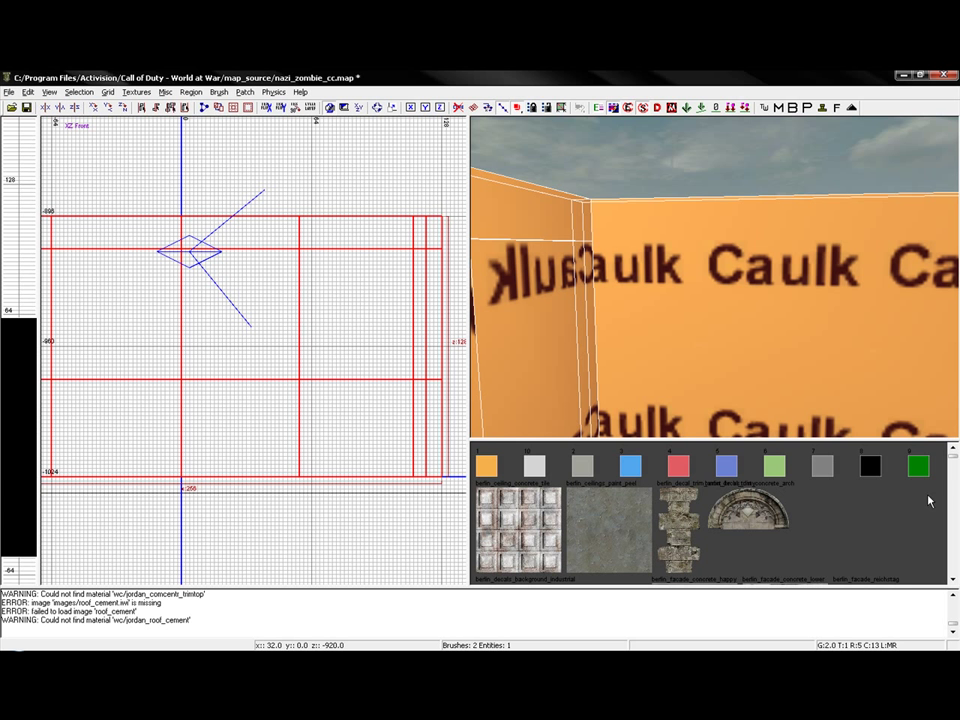
Apply the berlin_wall_concrete_scratched texture to all the selected walls and clear the selection
drag(955, 462, 955, 496)
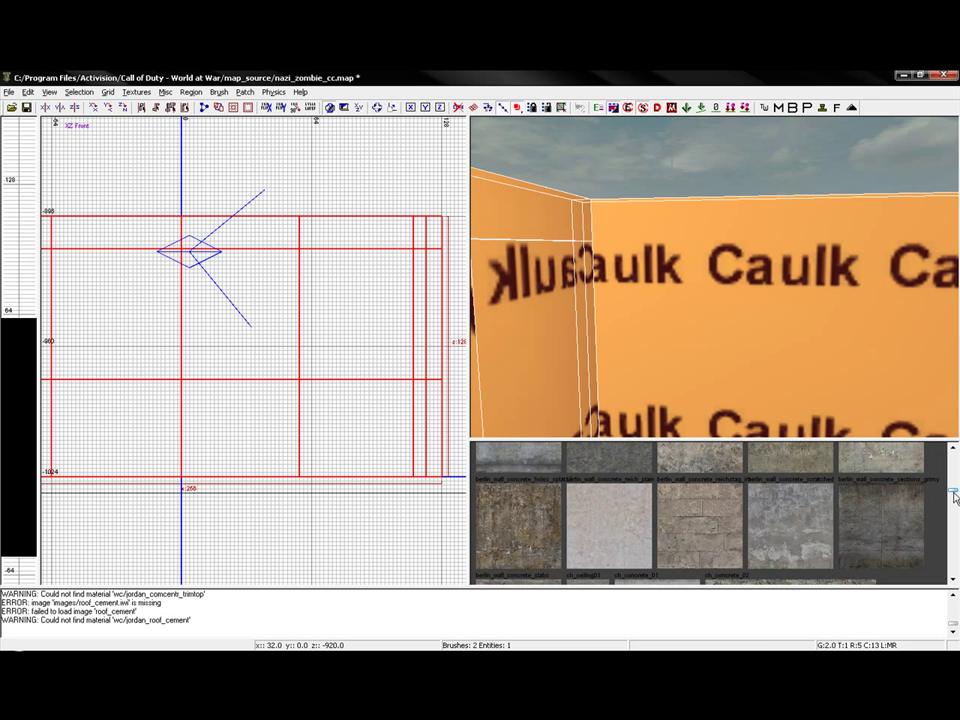
click(688, 531)
mouse_move(749, 362)
right_down()
mouse_move(752, 408)
mouse_move(800, 405)
mouse_move(802, 392)
mouse_move(850, 400)
right_up()
click(789, 502)
key(Escape)
Select the caulk floor brush and split it along the building's outer wall face at x = 128
mouse_move(664, 348)
right_down()
mouse_move(664, 385)
mouse_move(690, 345)
mouse_move(680, 365)
mouse_move(671, 349)
right_up()
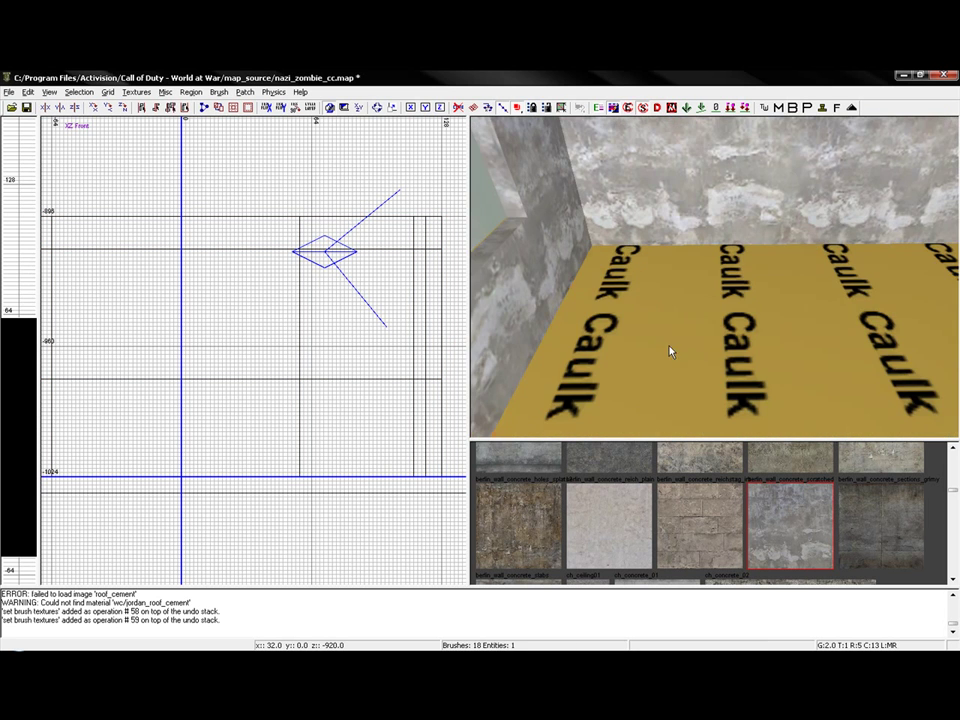
shift+click(671, 350)
mouse_move(558, 376)
right_down()
mouse_move(530, 360)
mouse_move(540, 340)
mouse_move(558, 376)
right_up()
scroll(407, 391, down, 3)
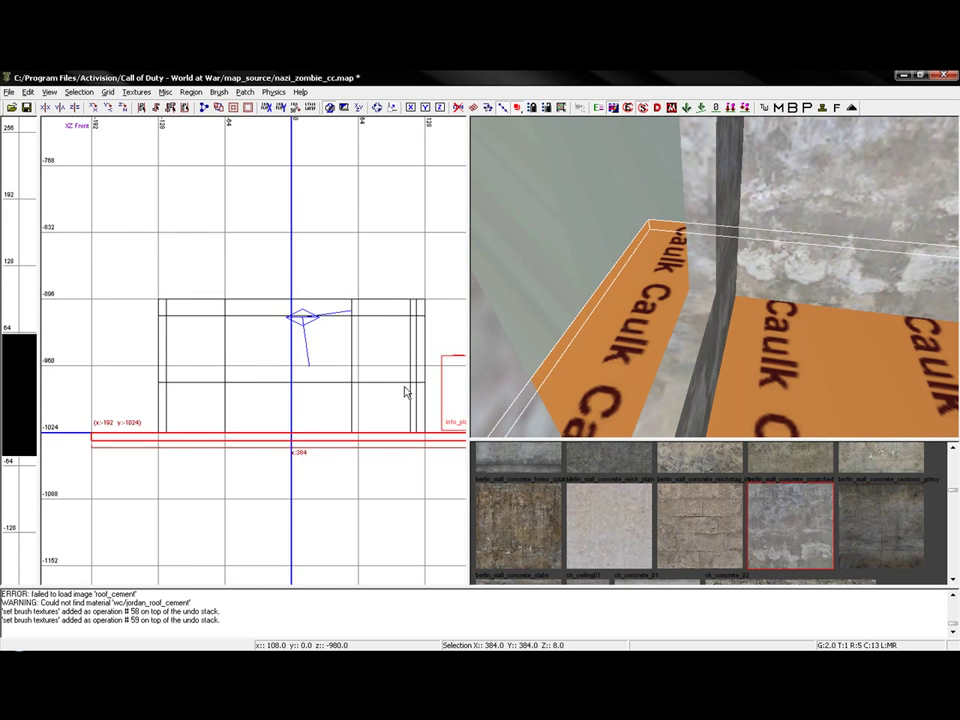
key(ctrl+Tab)
key(ctrl+Tab)
scroll(364, 451, up, 5)
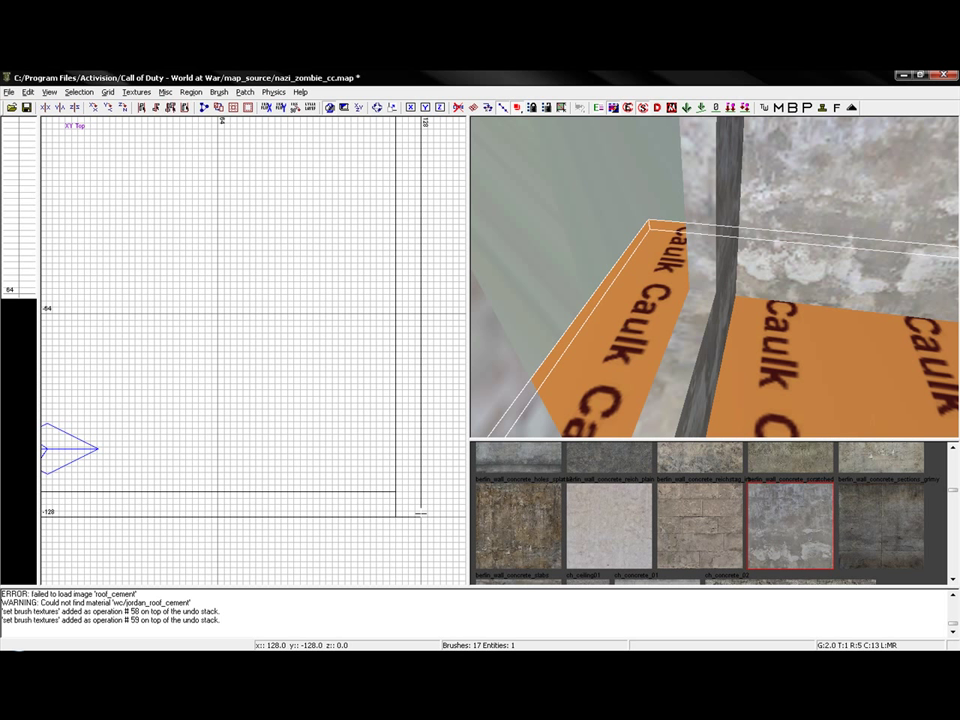
drag(422, 503, 422, 473)
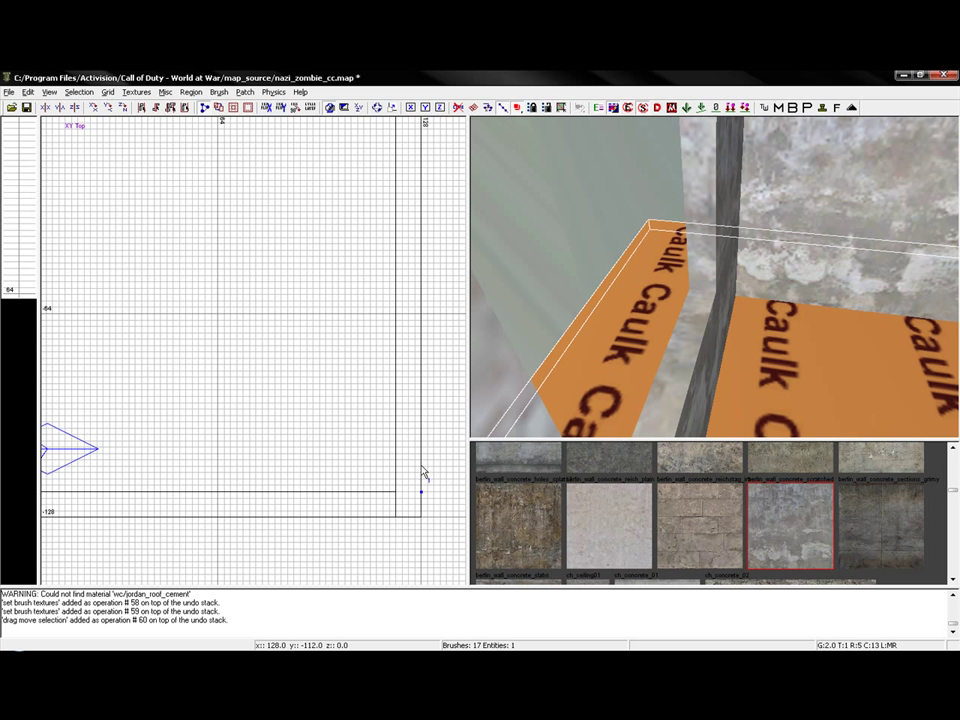
click(421, 363)
key(shift+Return)
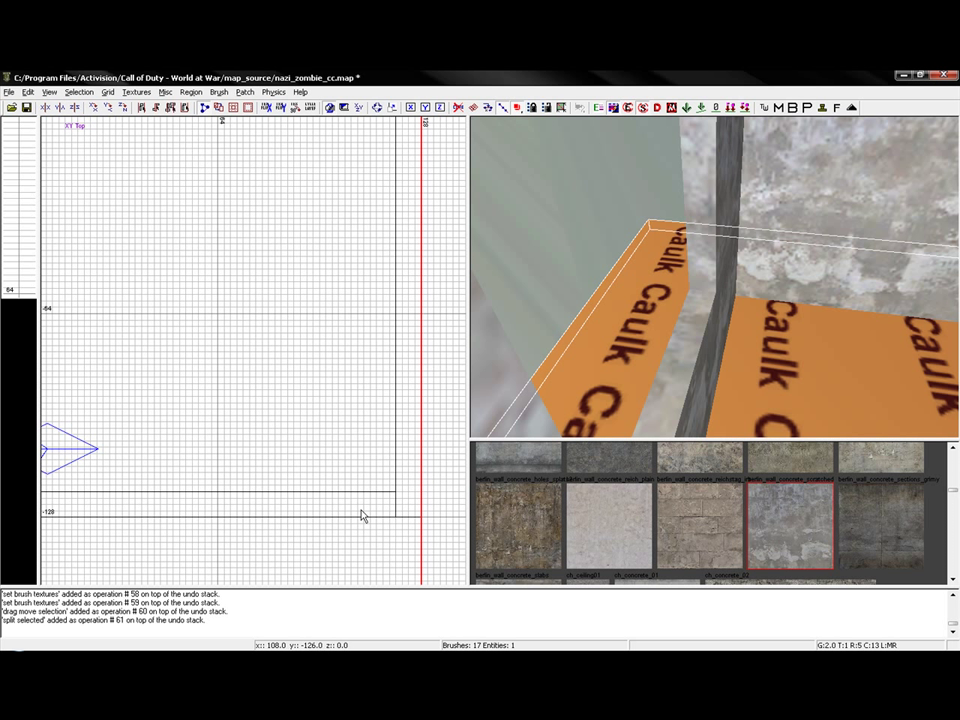
Split the floor along the building's outer wall face at y = -128
drag(280, 521, 270, 523)
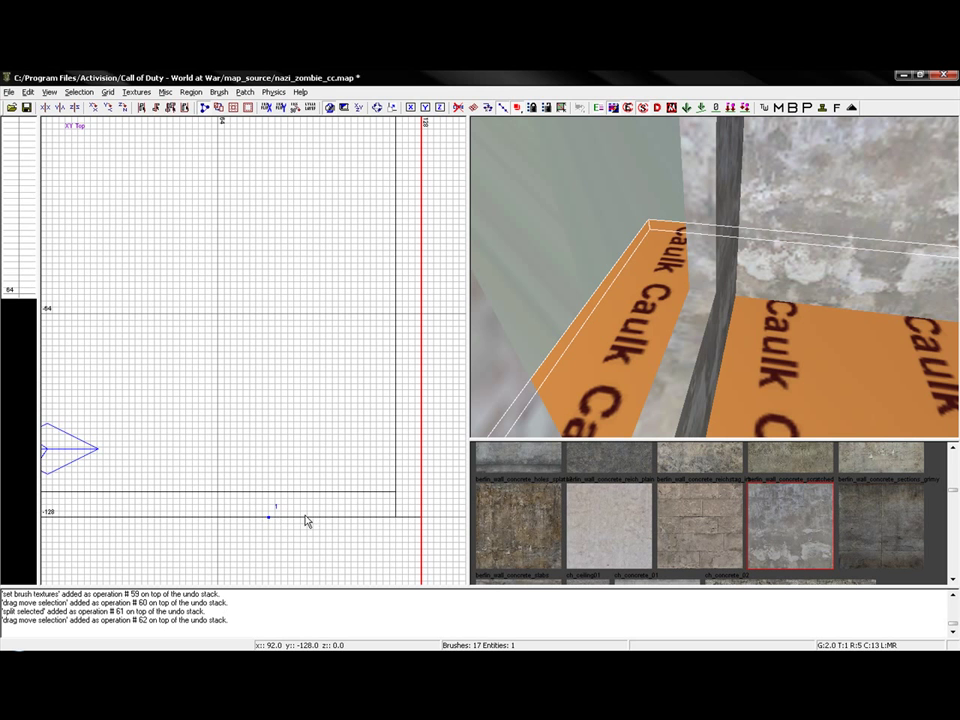
click(310, 517)
key(shift+Return)
scroll(204, 306, down, 5)
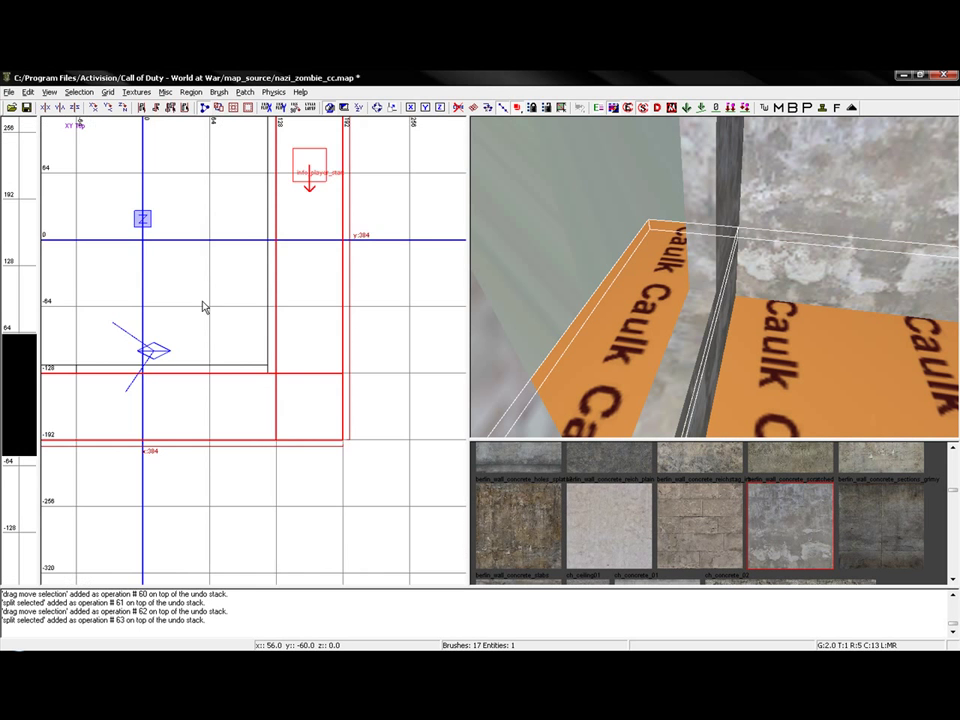
Split the floor along the outer face of the wall at y = 128
right_drag(197, 242, 319, 535)
scroll(197, 242, up, 3)
right_drag(214, 565, 217, 406)
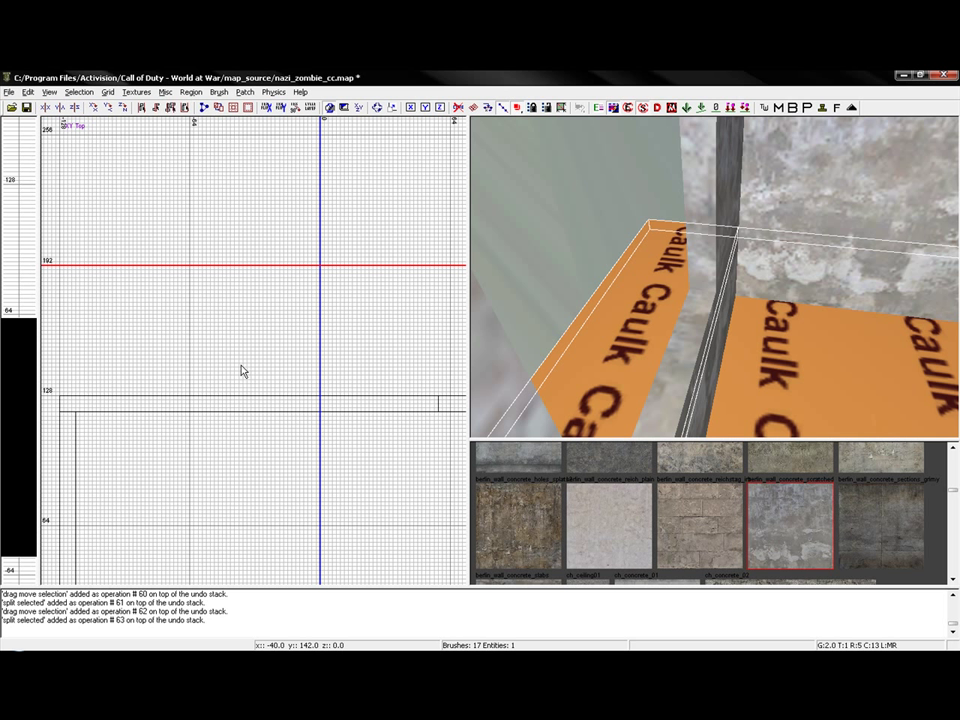
drag(243, 398, 276, 398)
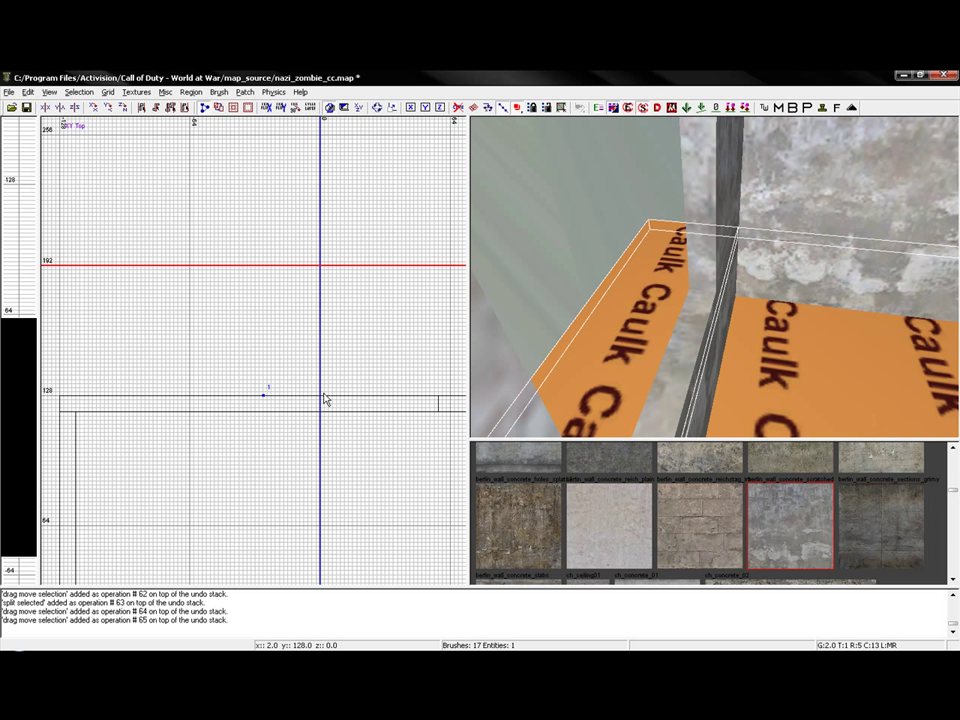
click(323, 396)
key(shift+Return)
Split the floor along the remaining outer wall face at x = -128
mouse_move(235, 380)
right_down()
mouse_move(406, 318)
mouse_move(427, 278)
right_up()
scroll(276, 412, up, 3)
click(253, 365)
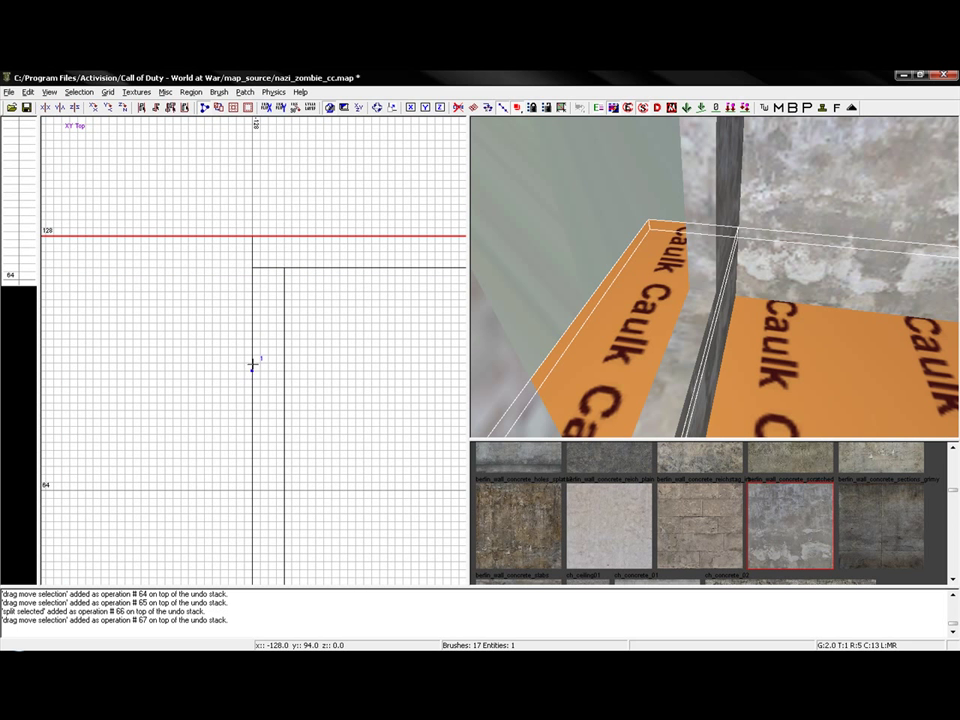
click(251, 417)
key(Return)
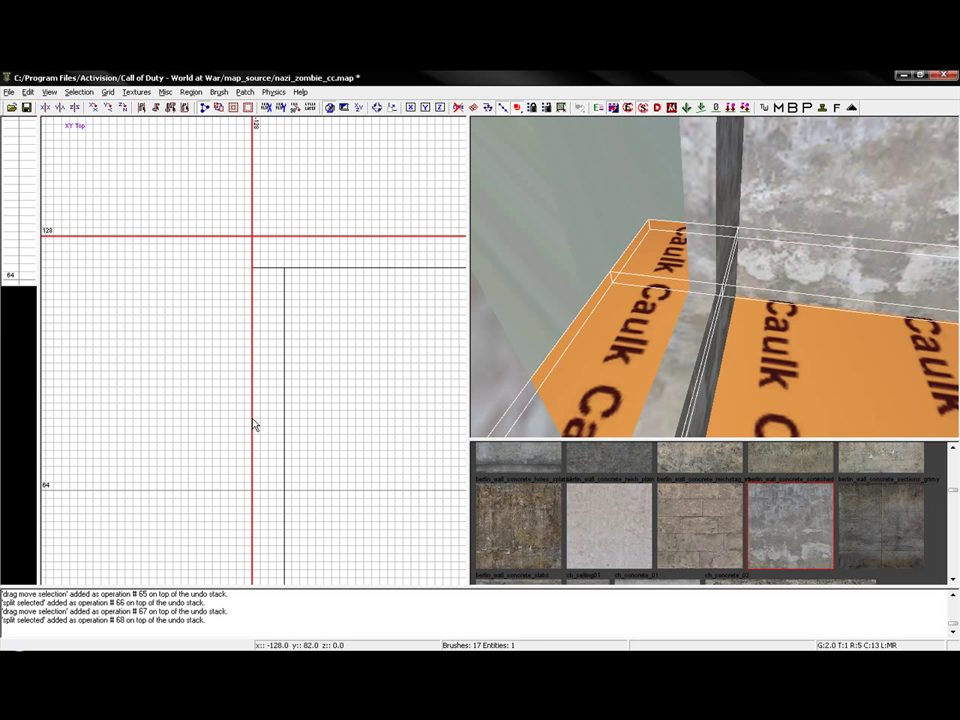
Select only the floor piece inside the building and apply the ch_concrete_floor01 texture to it
key(Escape)
shift+click(801, 355)
scroll(599, 517, down, 1)
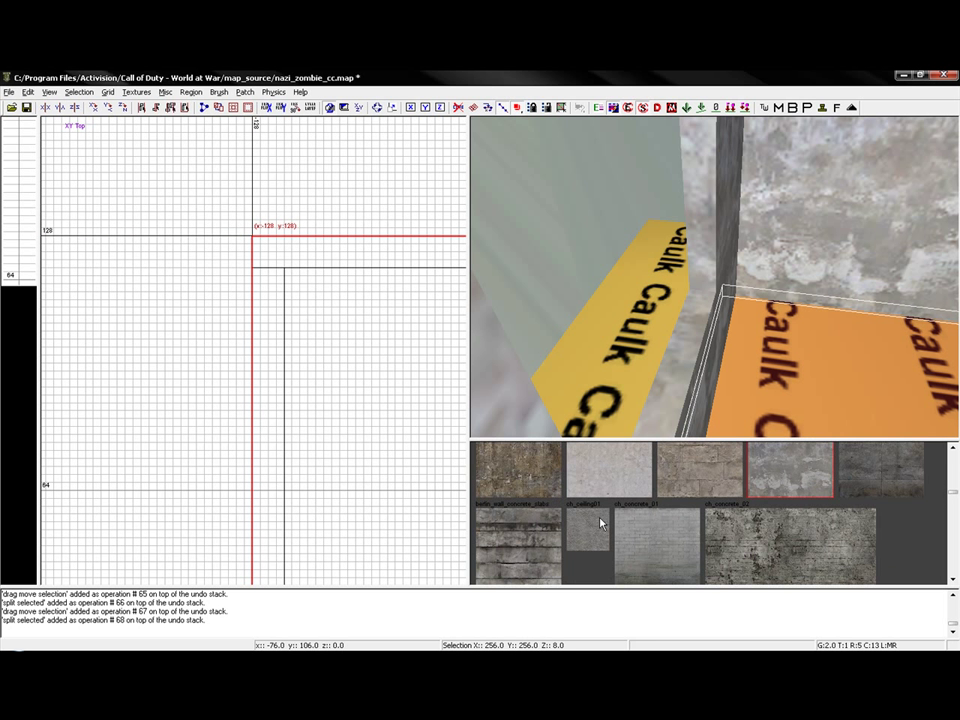
scroll(600, 518, up, 4)
scroll(625, 531, down, 1)
scroll(643, 543, down, 6)
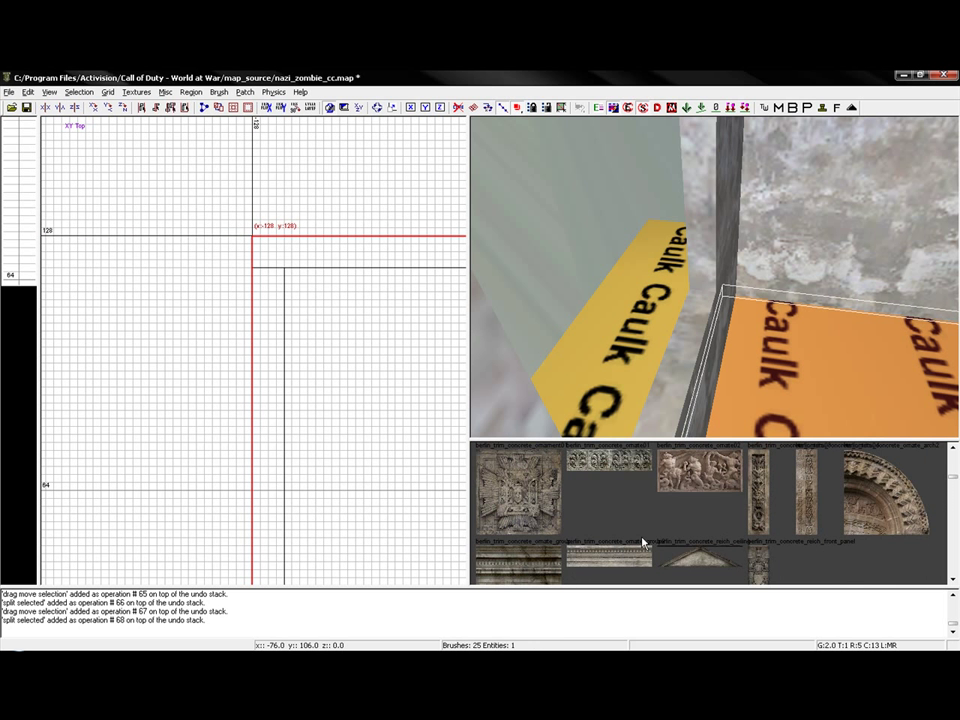
click(635, 538)
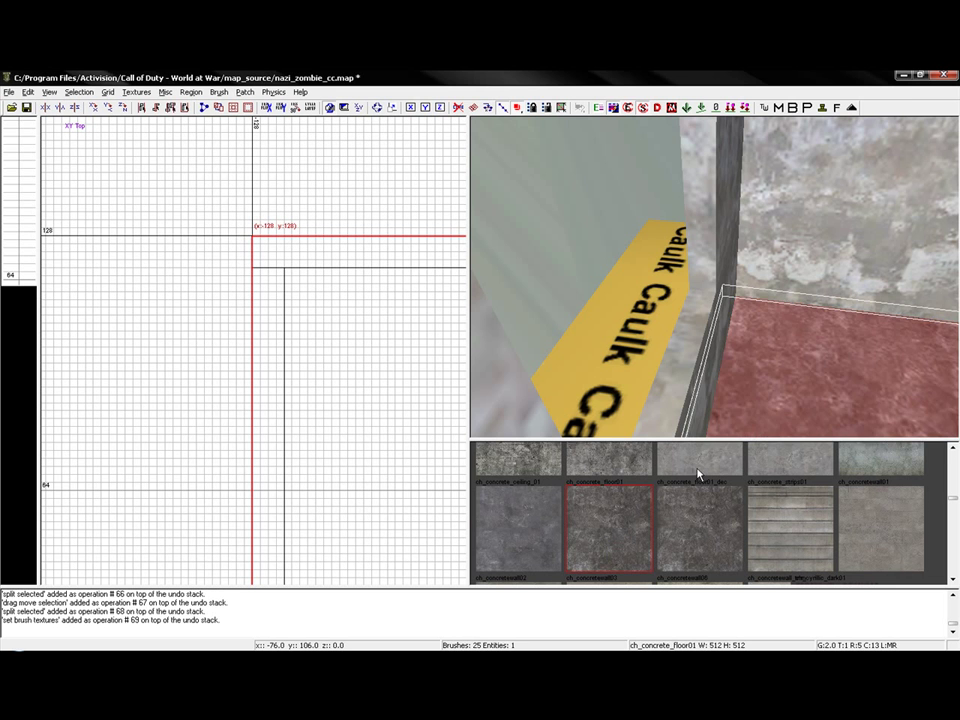
Clear the selection and select all the caulk floor pieces surrounding the outside of the building
key(Escape)
mouse_move(781, 387)
right_down()
mouse_move(860, 375)
mouse_move(825, 325)
mouse_move(870, 322)
mouse_move(850, 365)
mouse_move(862, 340)
mouse_move(905, 330)
mouse_move(850, 385)
mouse_move(780, 390)
mouse_move(710, 370)
right_up()
shift+click(697, 364)
shift+click(637, 368)
right_drag(592, 352, 739, 380)
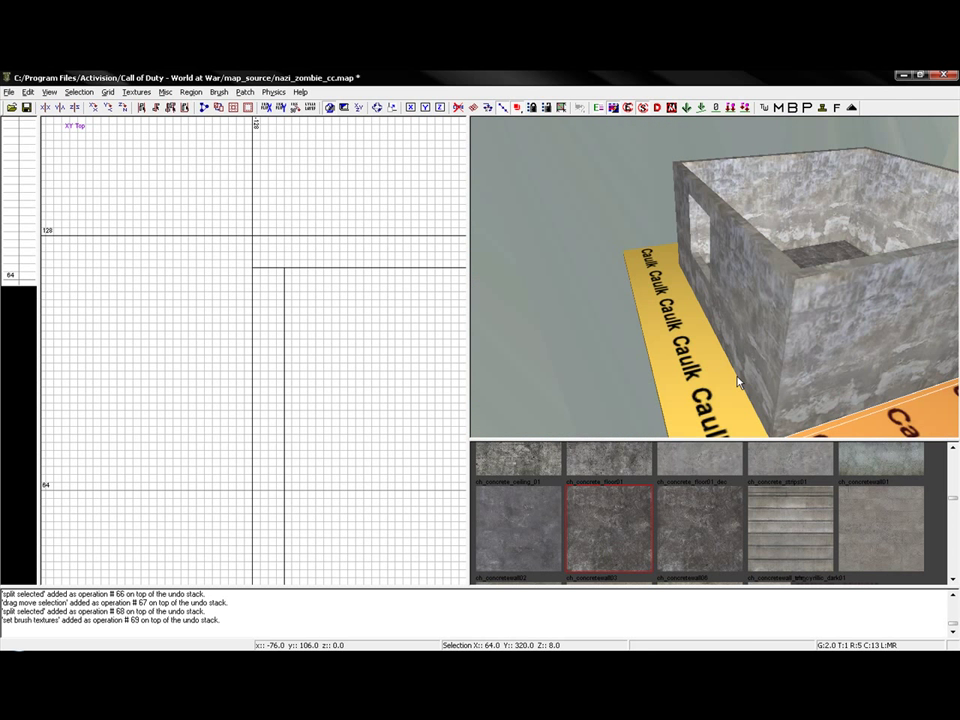
shift+click(697, 345)
shift+click(652, 259)
mouse_move(665, 264)
right_down()
mouse_move(830, 280)
mouse_move(709, 336)
right_up()
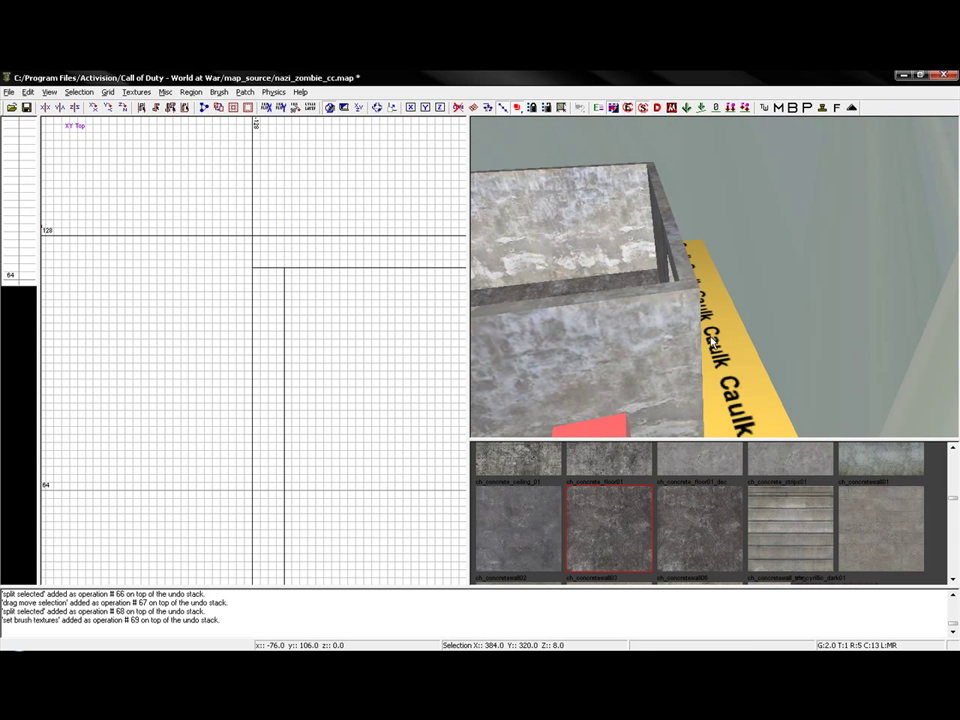
shift+click(741, 382)
mouse_move(741, 382)
right_down()
mouse_move(800, 350)
mouse_move(850, 380)
right_up()
mouse_move(668, 346)
right_down()
mouse_move(644, 338)
mouse_move(780, 345)
mouse_move(718, 357)
mouse_move(688, 395)
right_up()
shift+click(644, 338)
shift+click(685, 338)
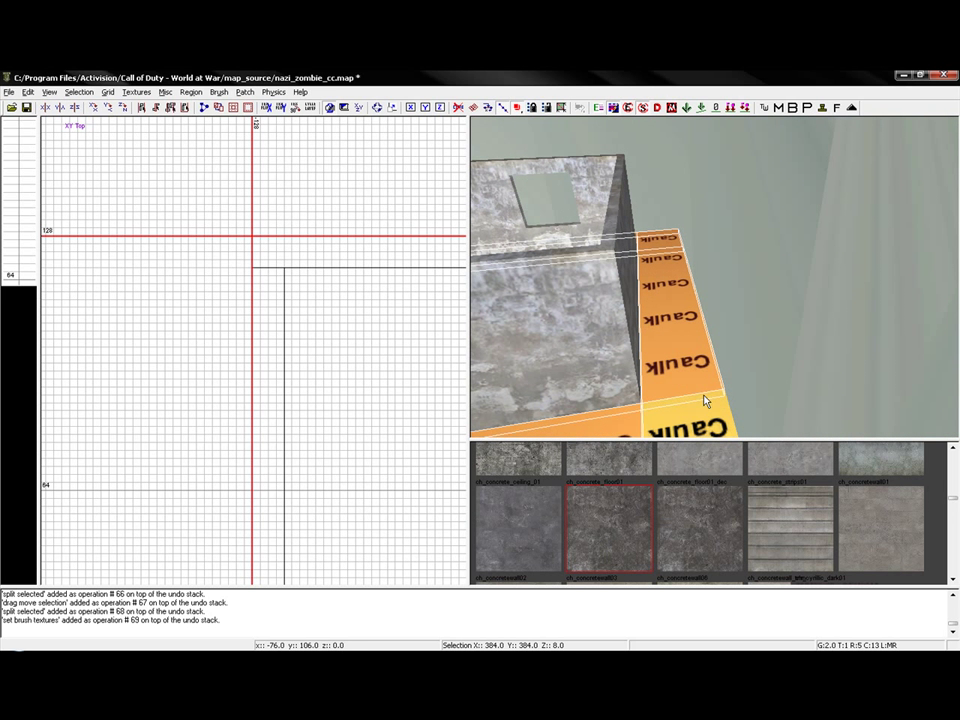
Filter the textures to the grass surface type, apply ch_grass_01 to the outer floor pieces and clear the selection
click(127, 93)
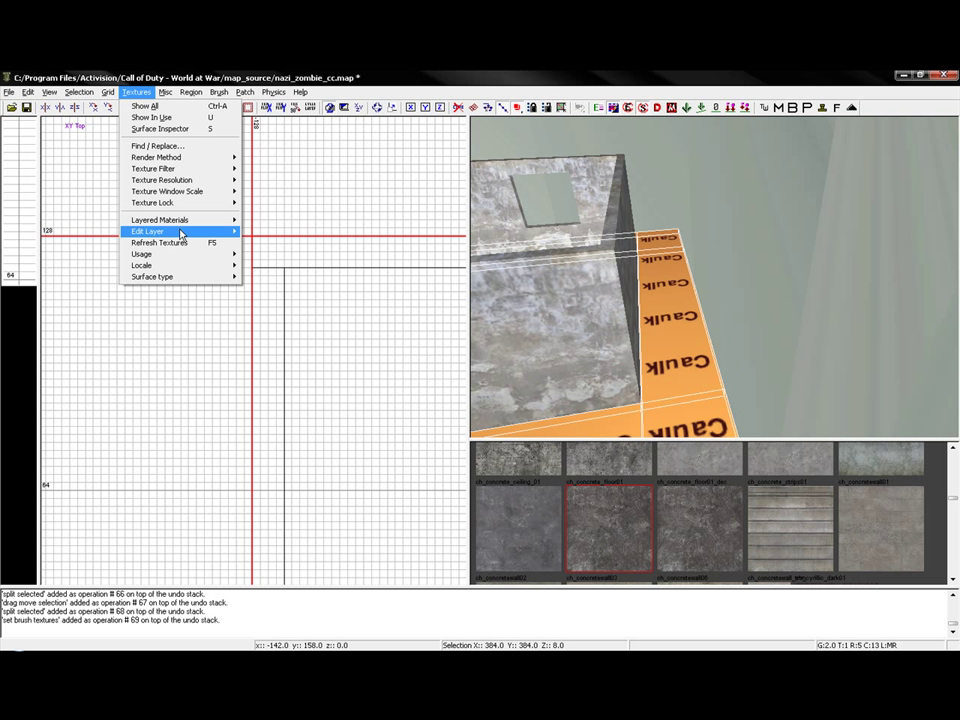
mouse_move(166, 257)
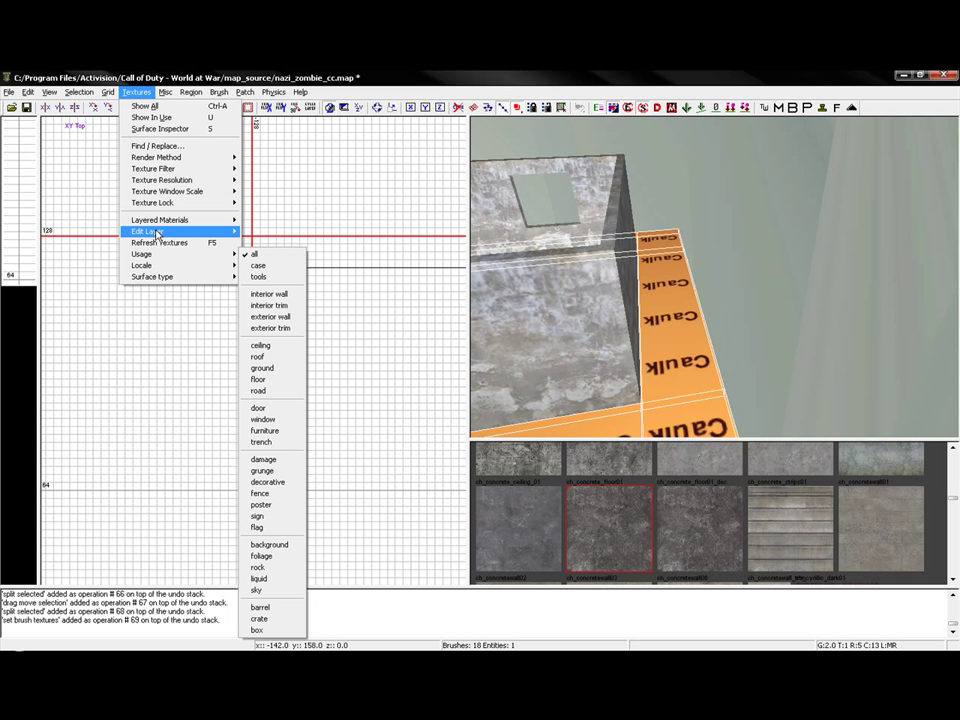
mouse_move(155, 281)
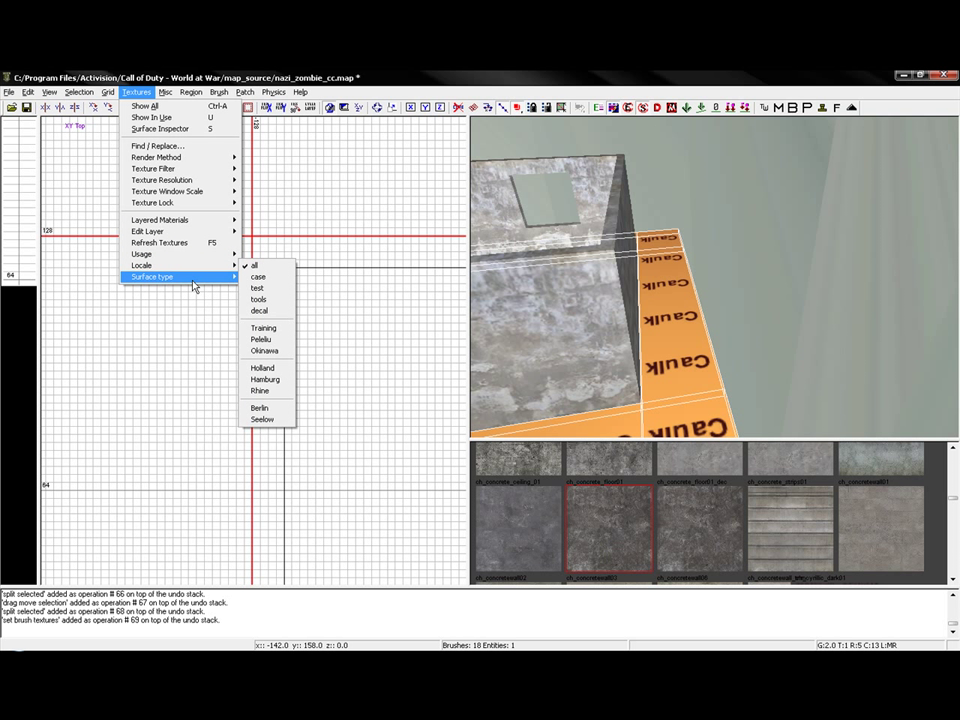
mouse_move(194, 286)
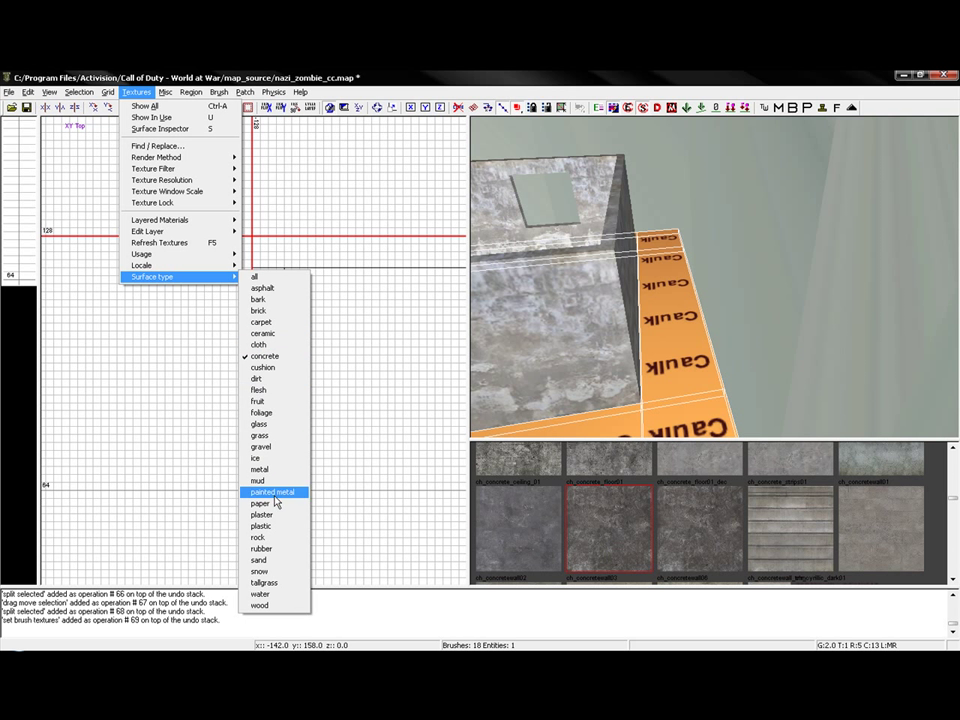
click(259, 435)
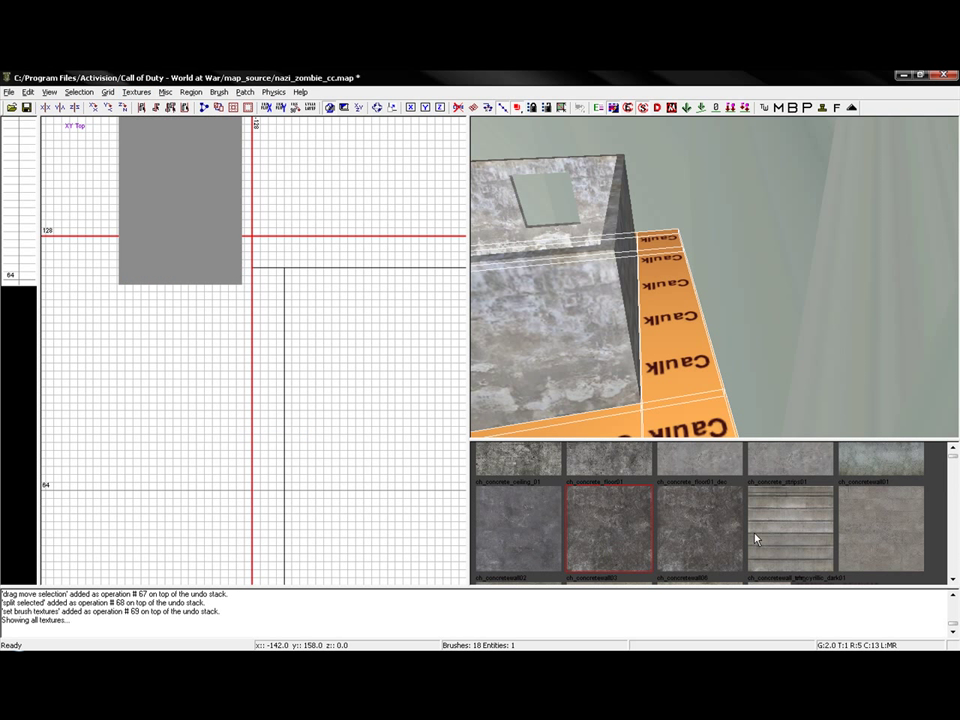
click(792, 505)
key(Escape)
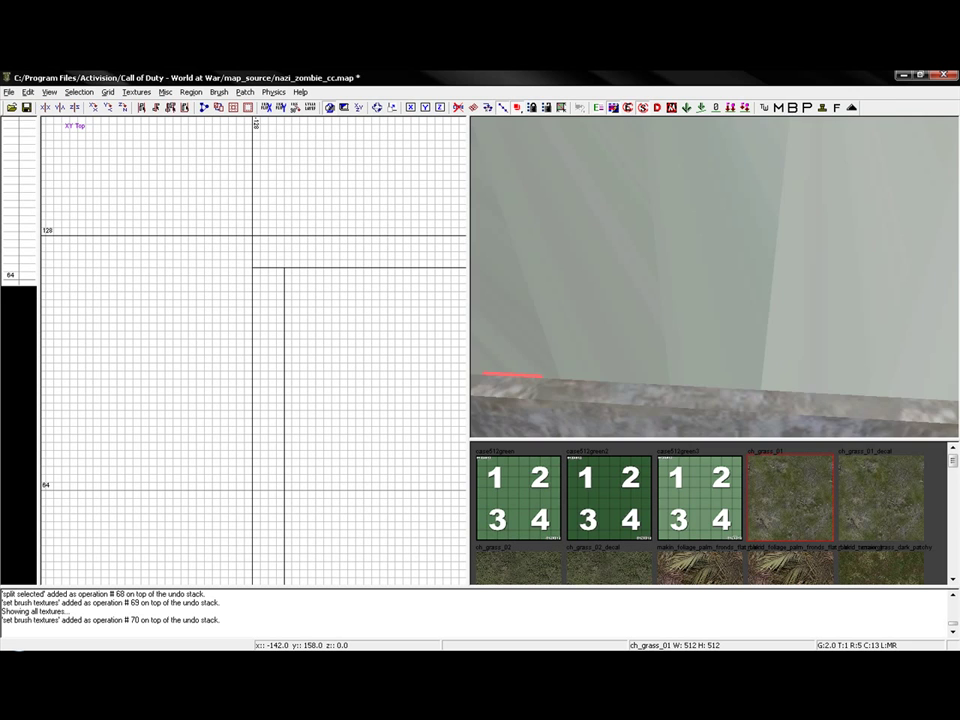
right_drag(714, 277, 780, 393)
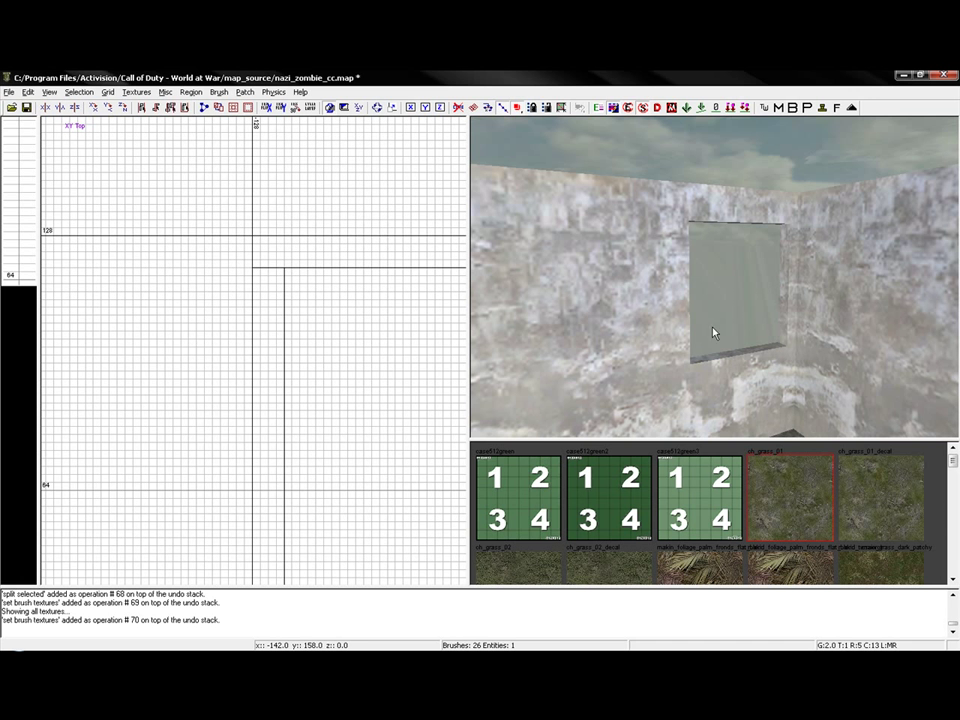
scroll(350, 405, down, 5)
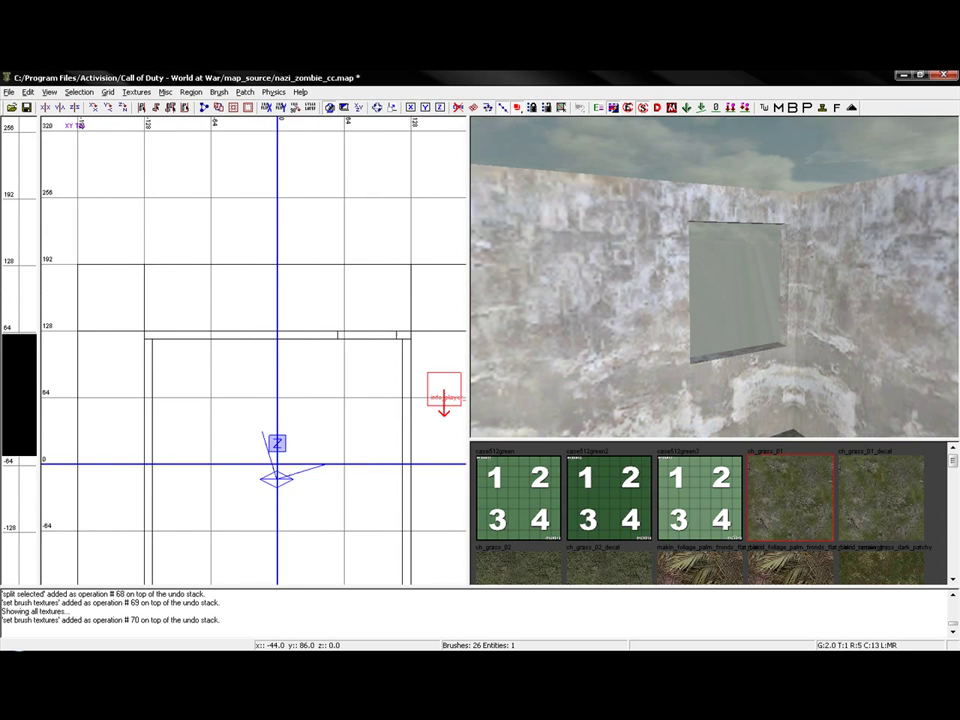
scroll(341, 393, up, 4)
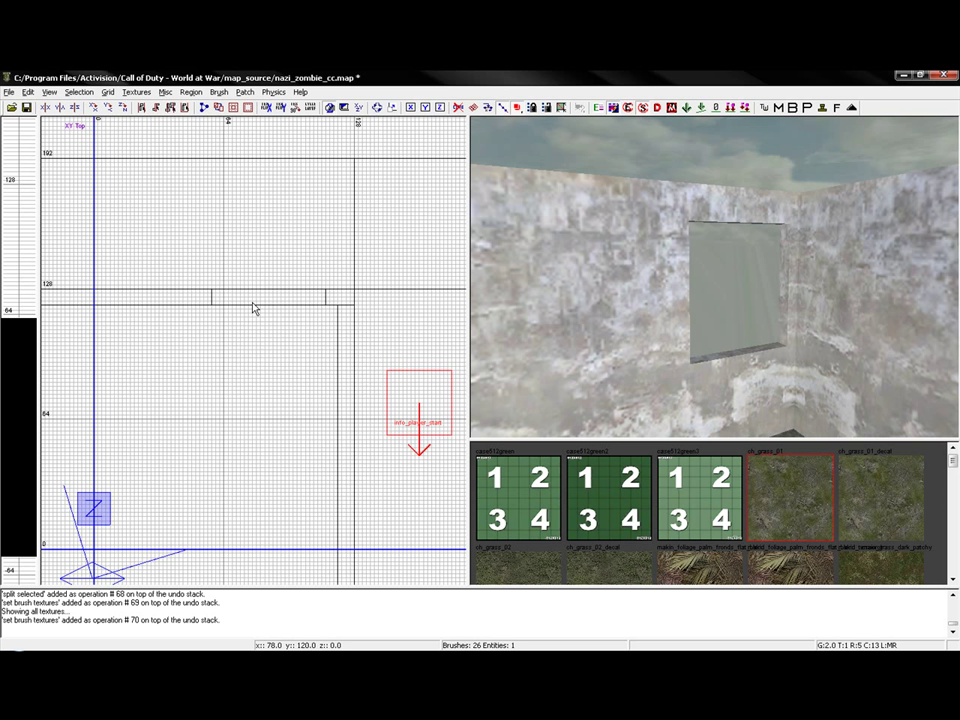
right_click(253, 305)
click(638, 397)
shift+click(758, 385)
key(Escape)
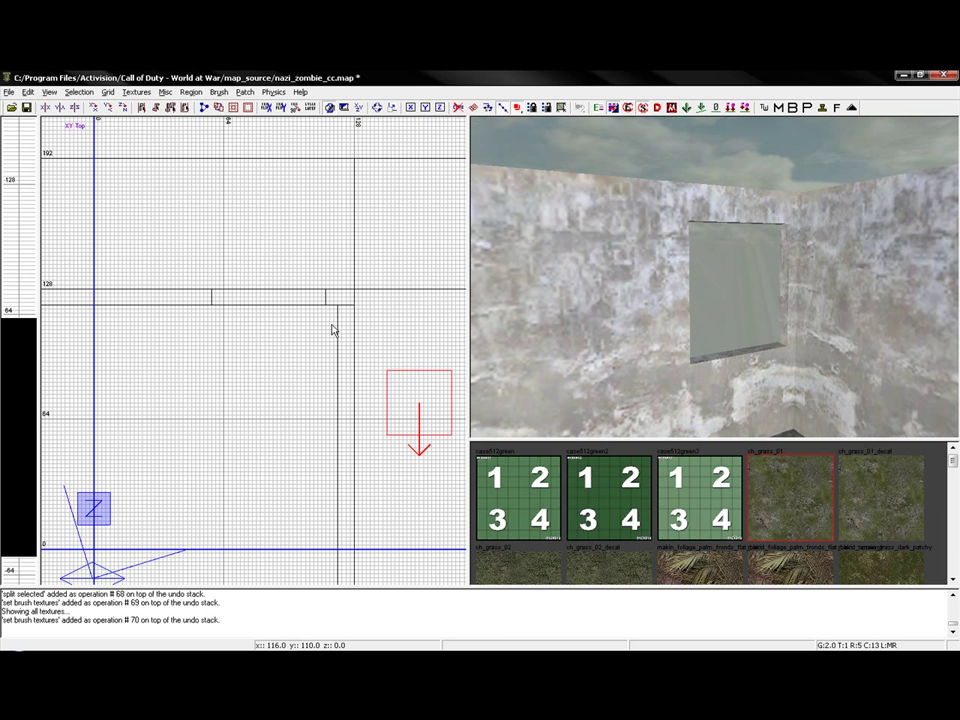
Place a misc_prefab entity beside the window opening near the player start, using window_med.map from the zombiemode prefabs
right_click(290, 328)
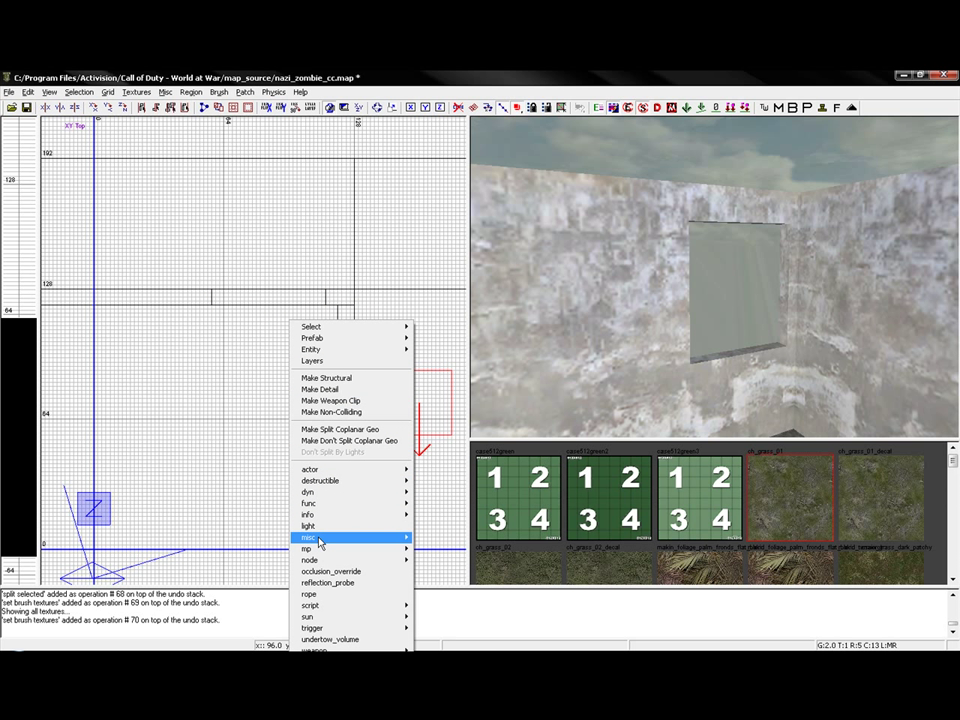
mouse_move(320, 542)
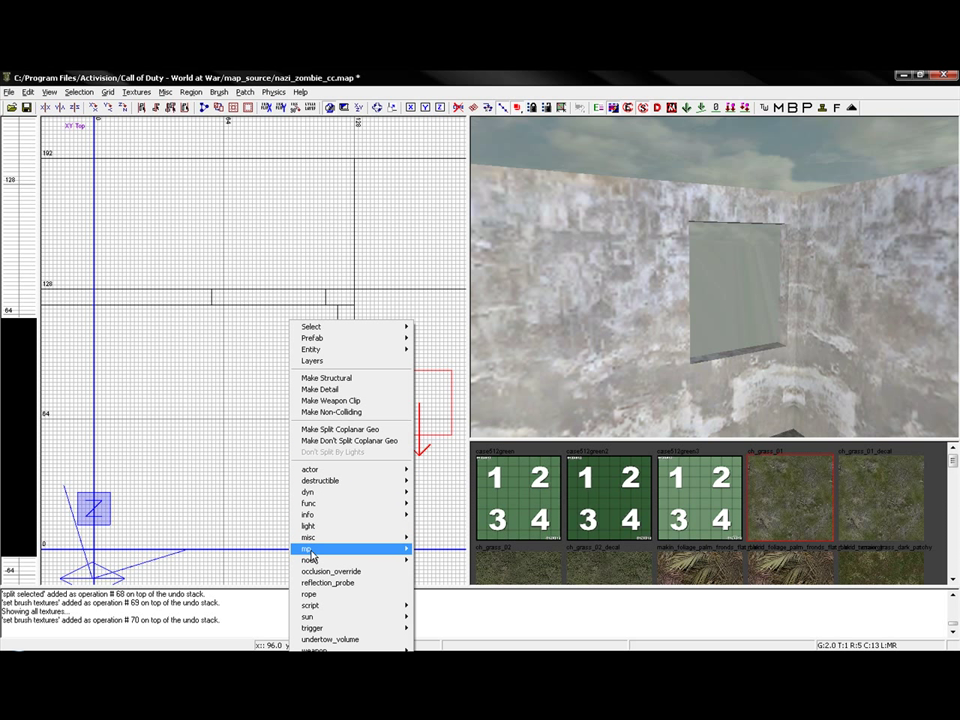
click(432, 549)
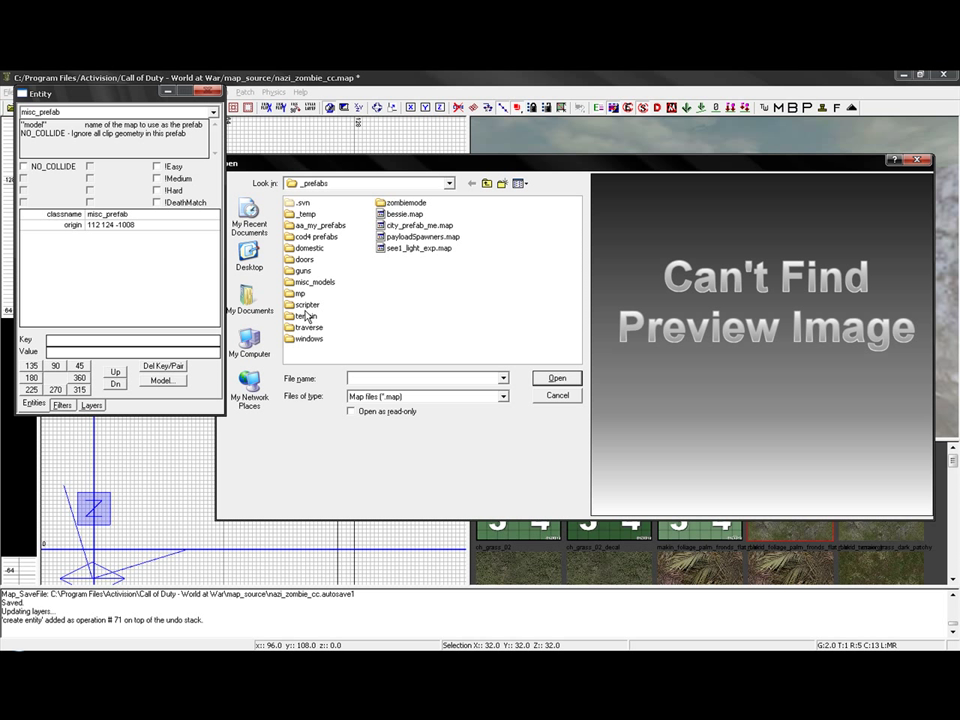
double_click(406, 204)
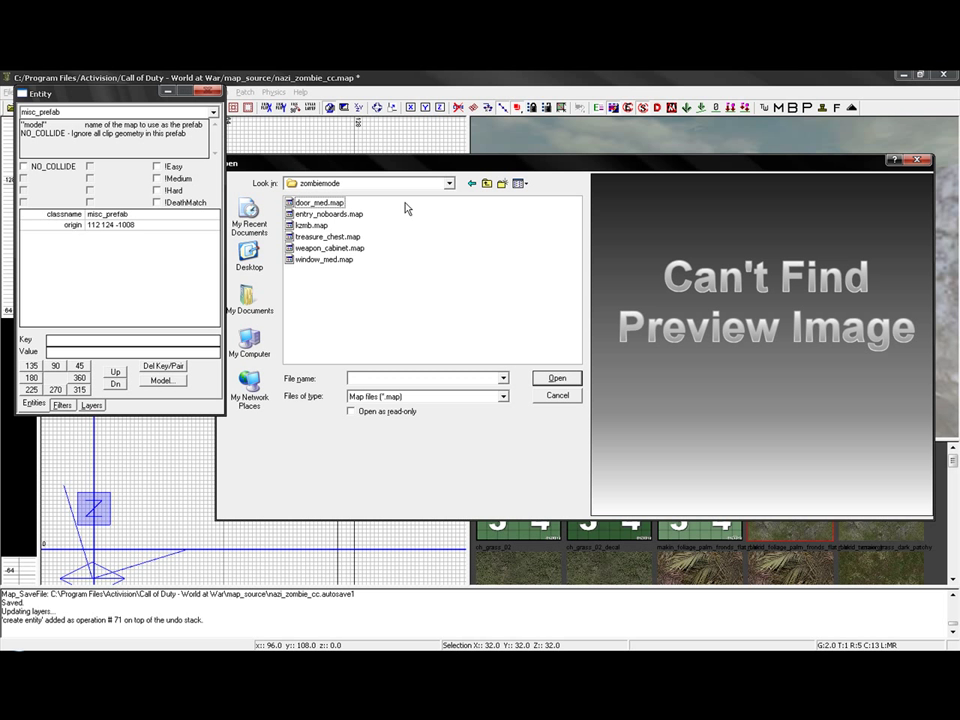
double_click(317, 264)
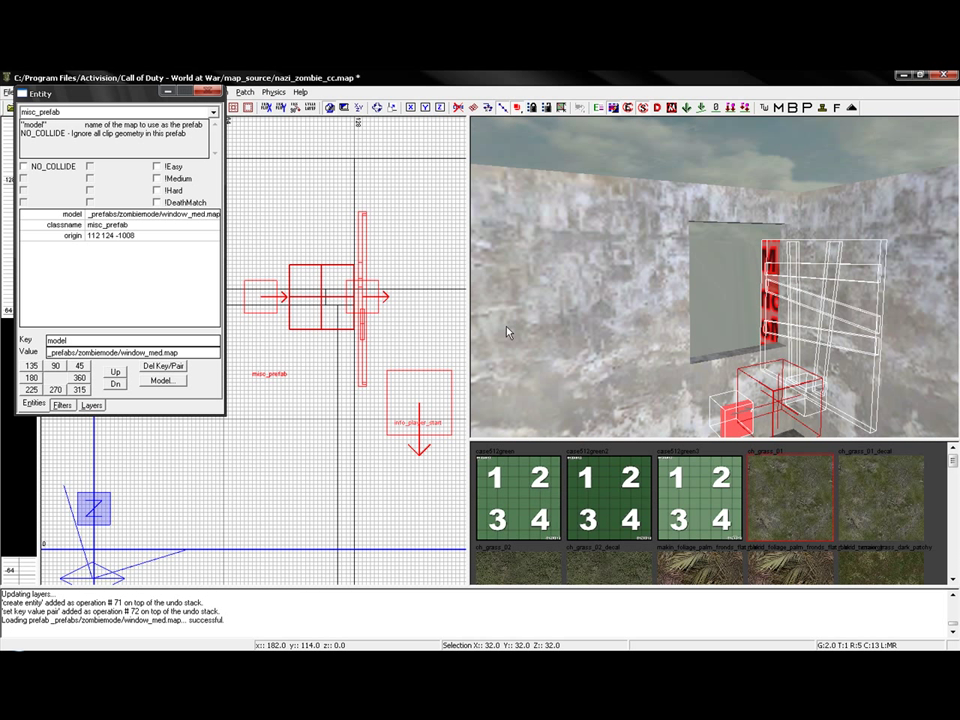
Select the window_med prefab, move it to the window opening and rotate it 90 degrees about Z so its arrows point into the building
right_drag(640, 220, 500, 350)
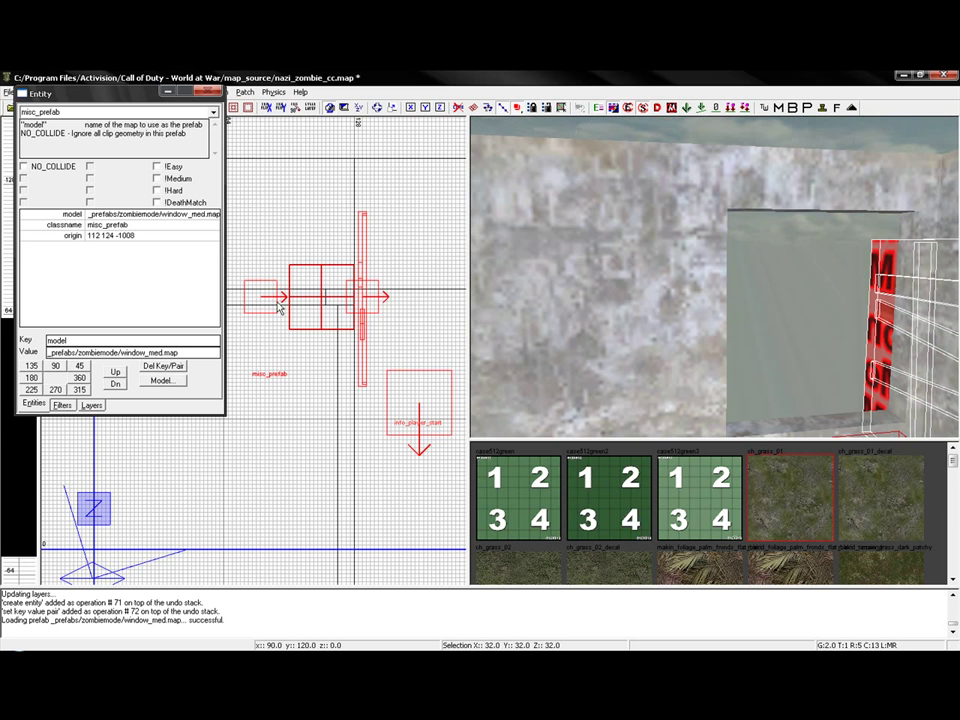
scroll(300, 305, down, 3)
scroll(309, 303, up, 2)
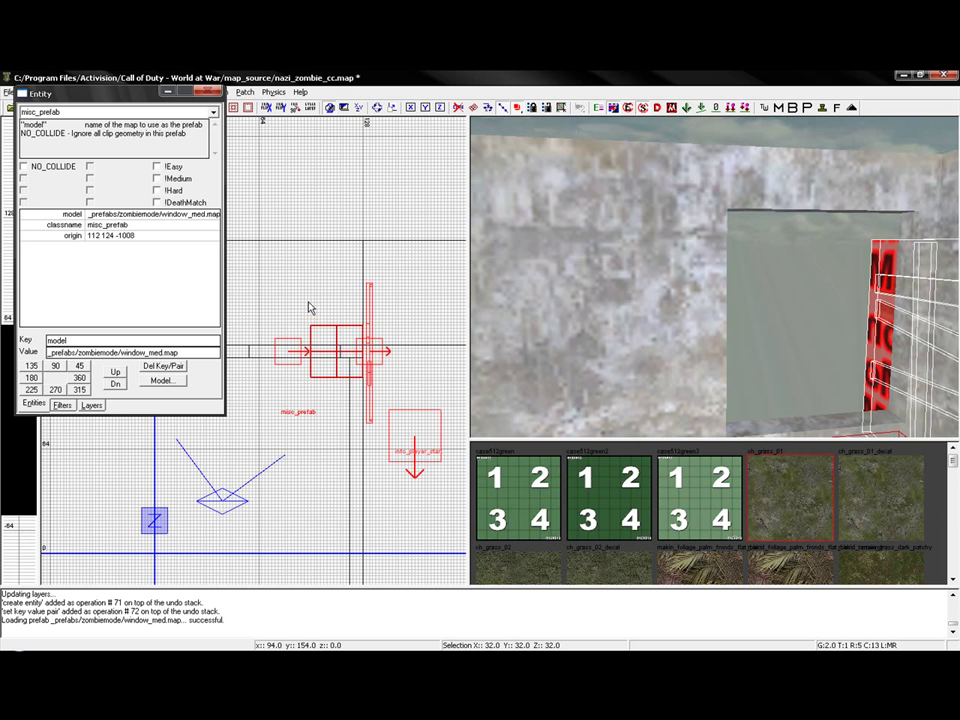
key(Escape)
key(Escape)
shift+click(338, 352)
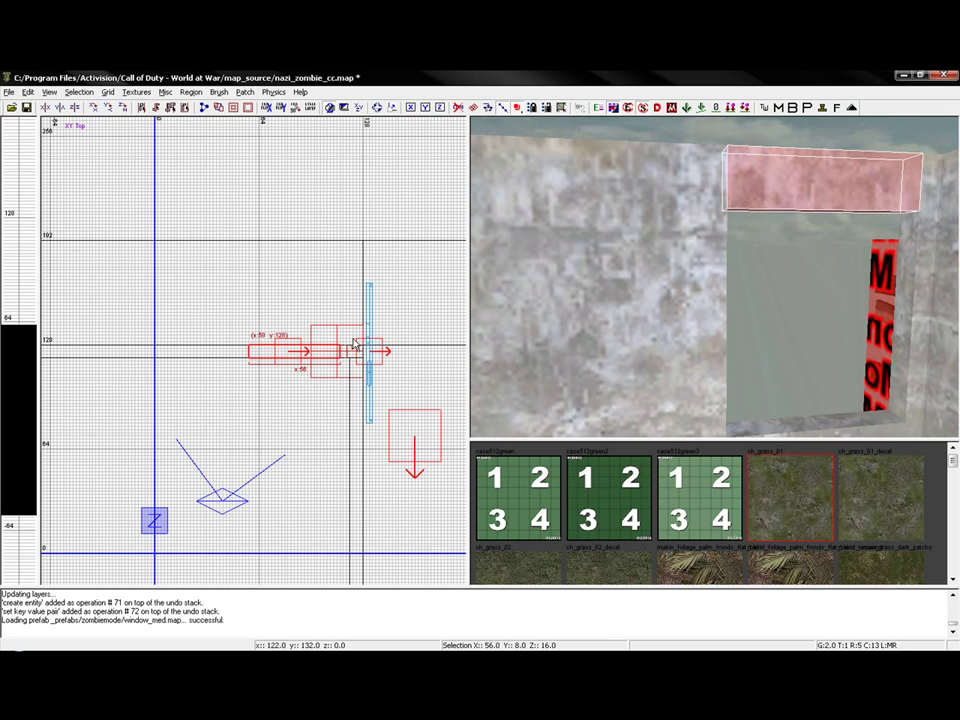
key(Escape)
shift+click(873, 311)
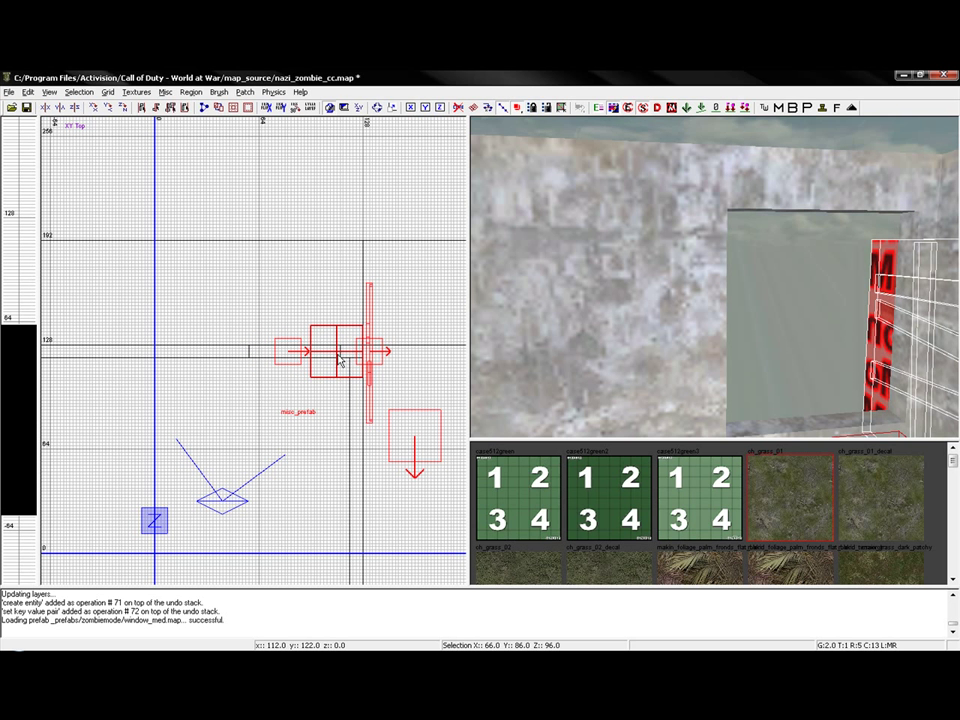
right_drag(640, 335, 677, 360)
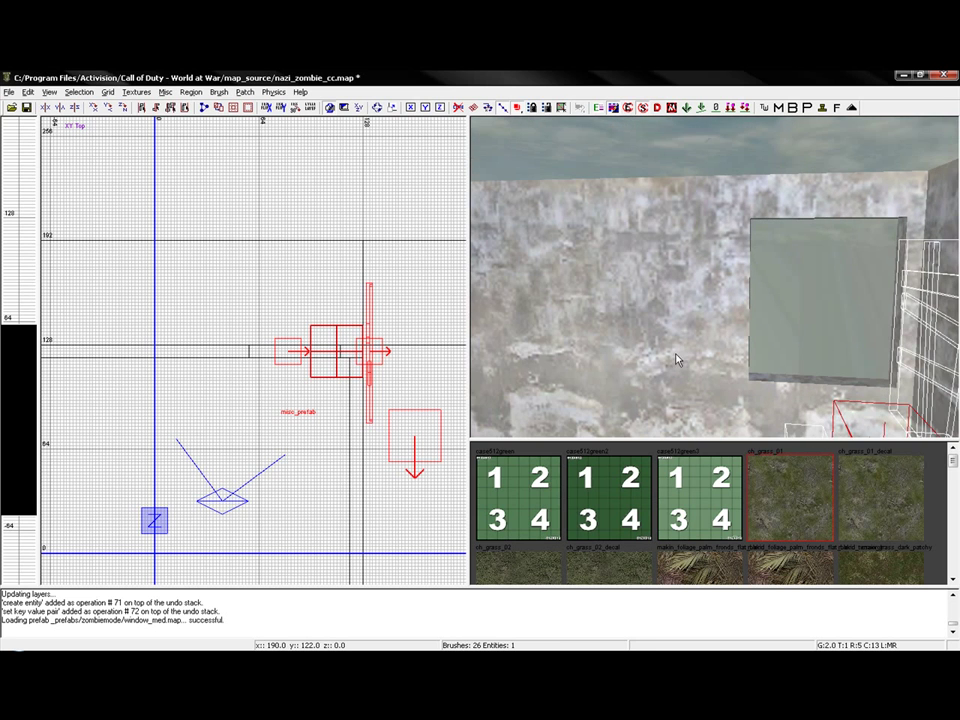
scroll(342, 362, up, 2)
drag(355, 355, 274, 327)
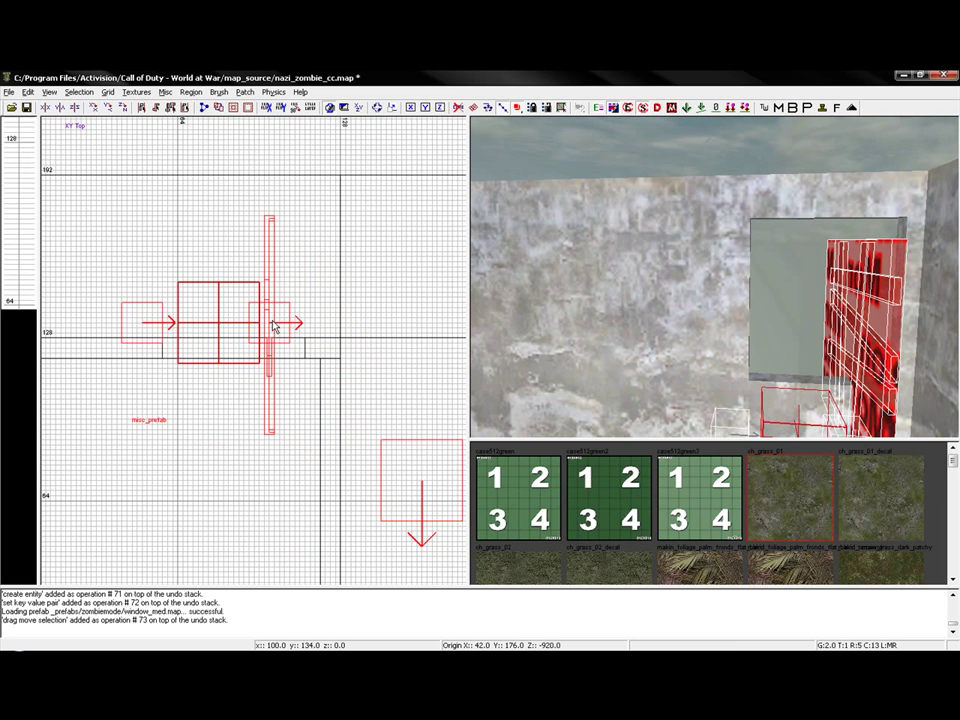
key(alt+z)
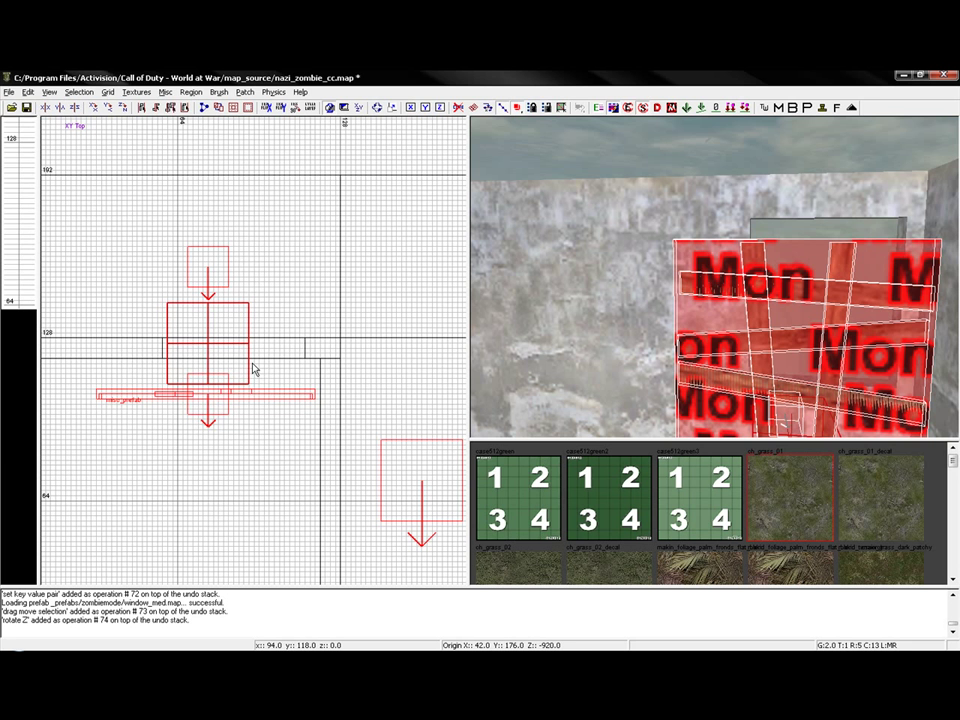
Line the window prefab up against the outer wall face over the window opening and raise it 20 units in the front view
drag(205, 402, 232, 341)
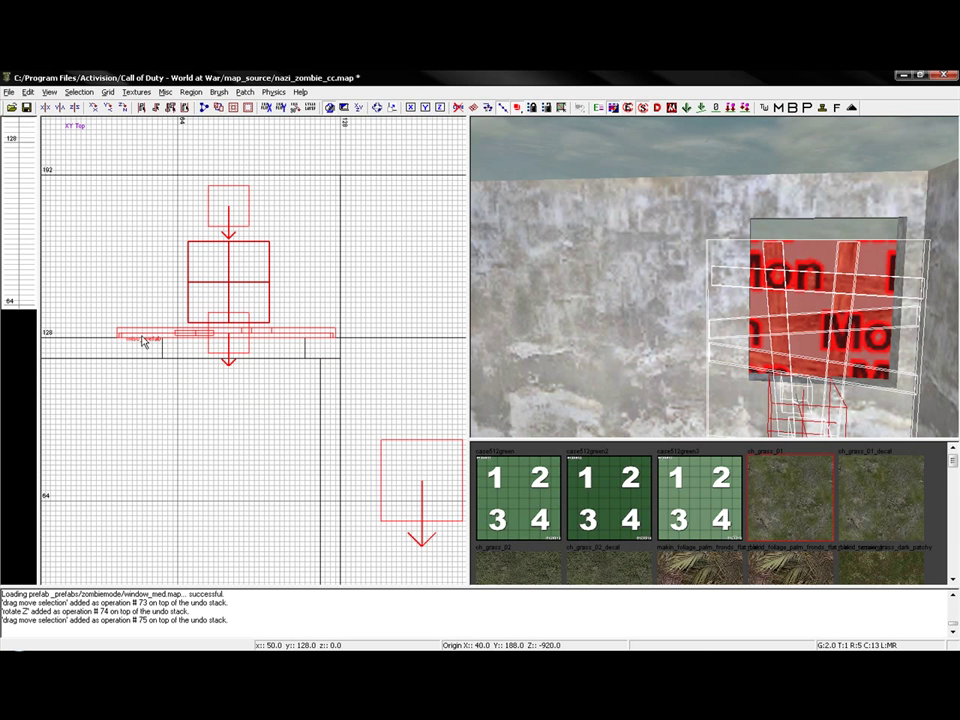
drag(142, 341, 157, 341)
right_drag(565, 326, 590, 280)
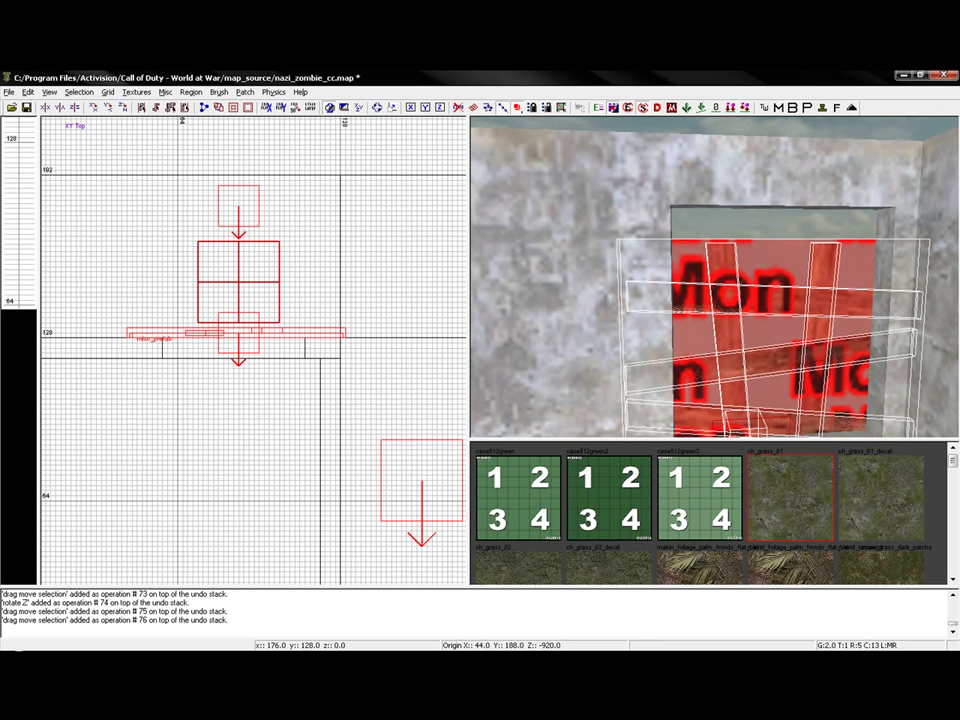
key(ctrl+Tab)
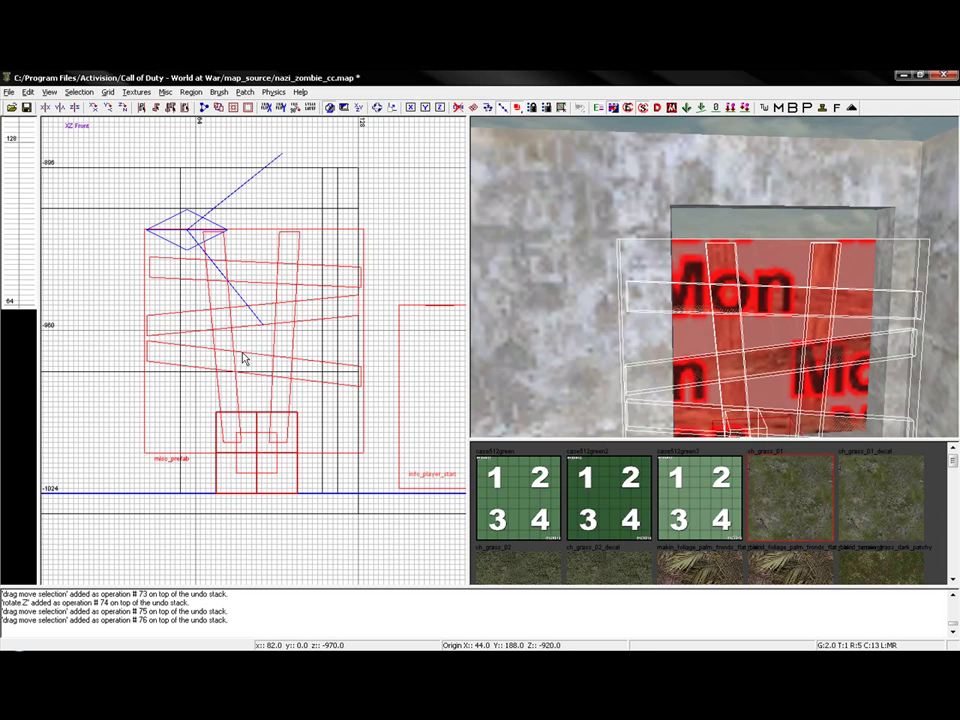
drag(242, 358, 243, 305)
key(Escape)
Try shifting the window prefab 2 units closer to the wall in the top view
mouse_move(740, 365)
right_down()
mouse_move(752, 432)
mouse_move(800, 230)
mouse_move(790, 320)
mouse_move(740, 370)
right_up()
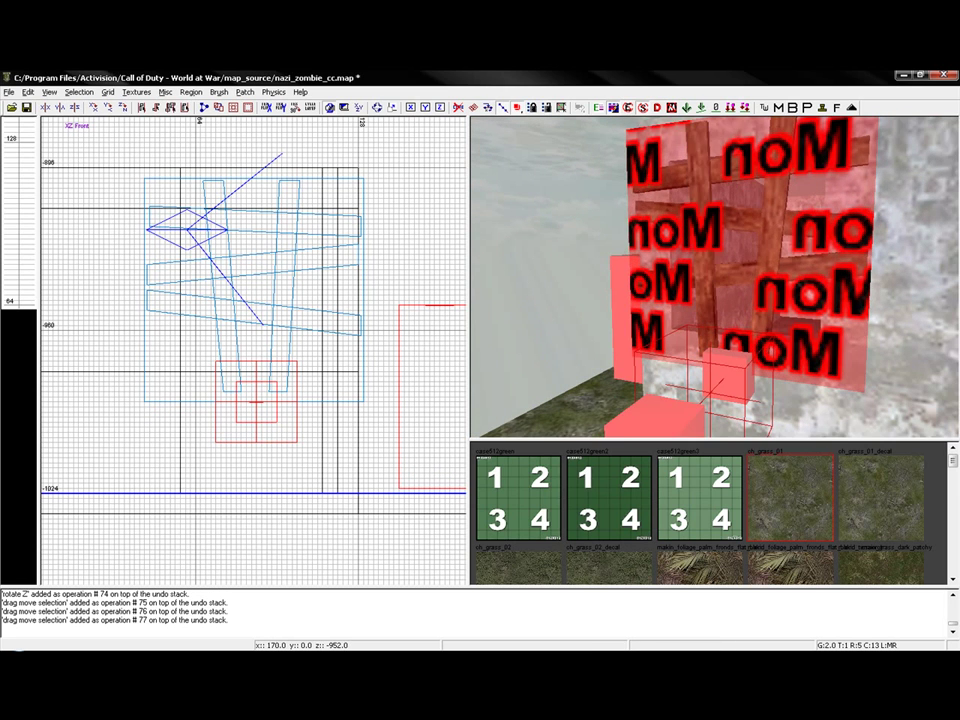
shift+click(715, 292)
key(ctrl+Tab)
key(ctrl+Tab)
scroll(230, 372, up, 1)
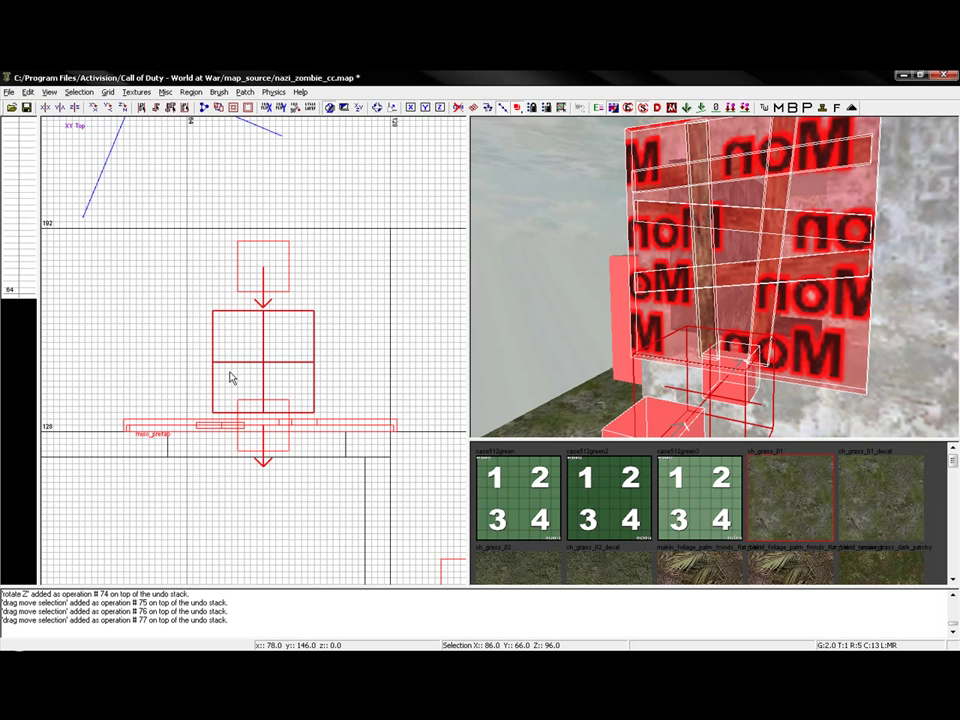
scroll(230, 372, up, 4)
right_drag(228, 429, 238, 276)
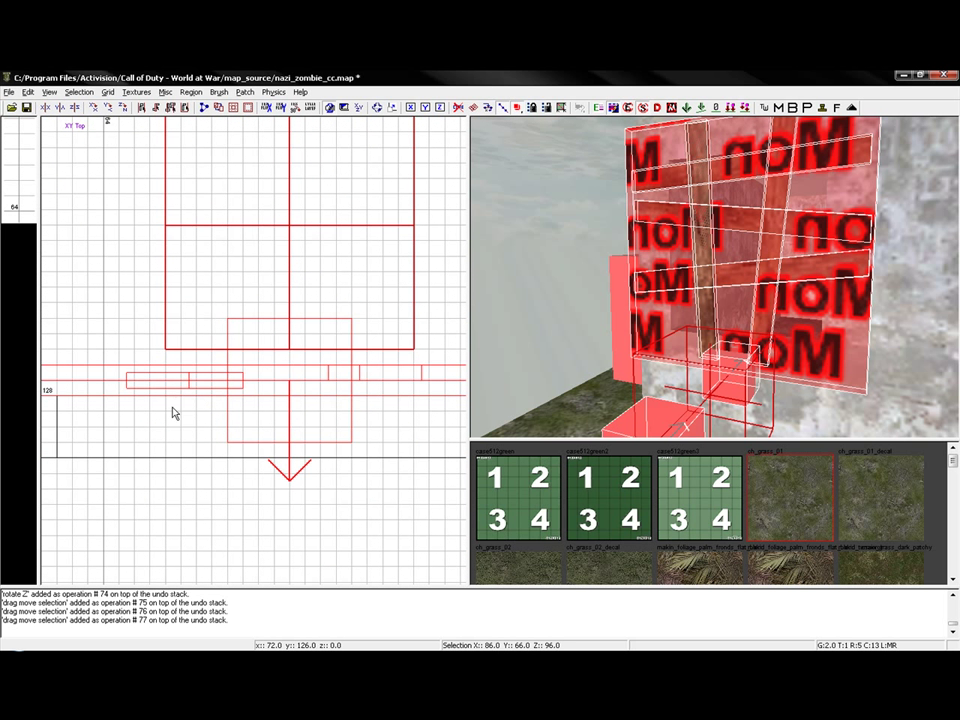
drag(137, 403, 140, 413)
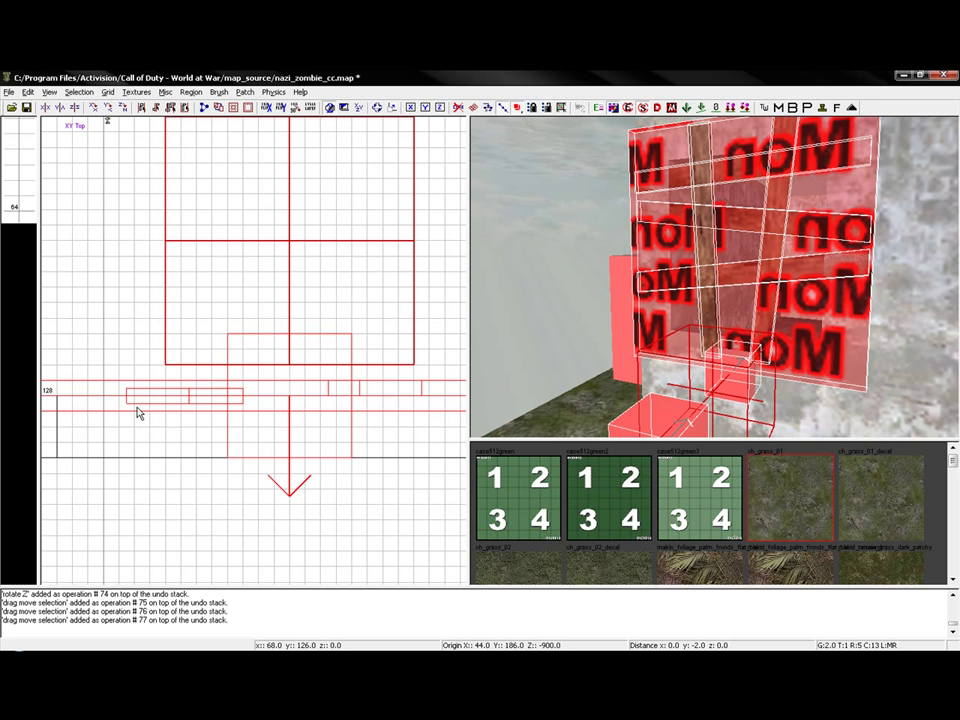
mouse_move(555, 387)
right_down()
mouse_move(562, 345)
mouse_move(545, 310)
mouse_move(560, 322)
mouse_move(590, 310)
mouse_move(640, 260)
mouse_move(556, 386)
right_up()
drag(307, 376, 309, 352)
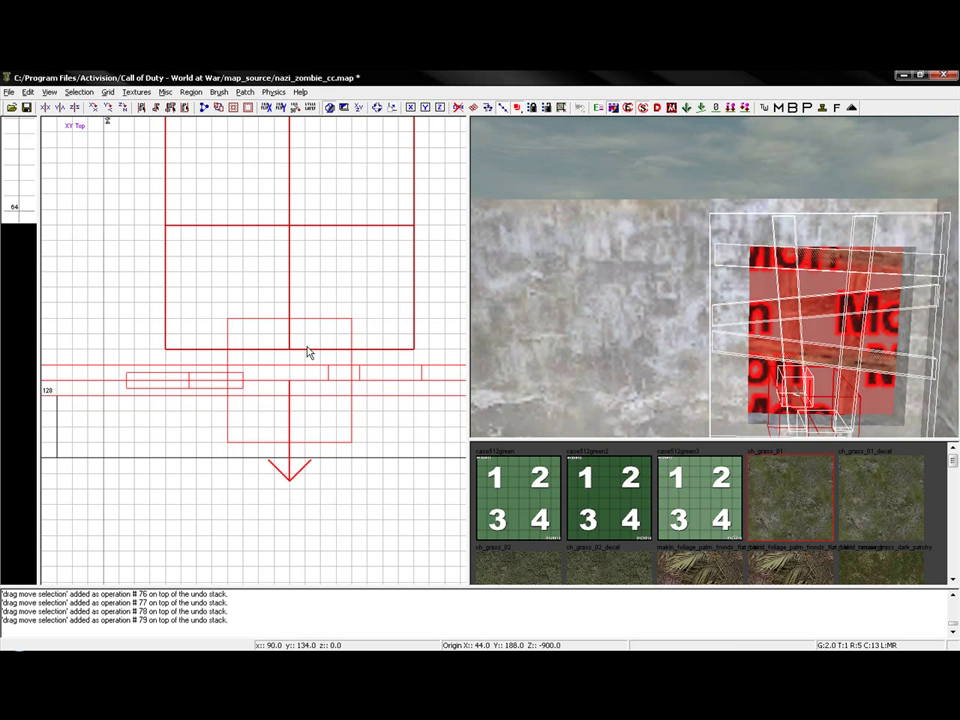
key(Escape)
Create a misc_prefab entity at the boarded window opening and browse to the traverse folder for its prefab file
mouse_move(745, 367)
right_down()
mouse_move(750, 280)
mouse_move(738, 355)
right_up()
right_drag(346, 408, 440, 389)
scroll(273, 396, down, 5)
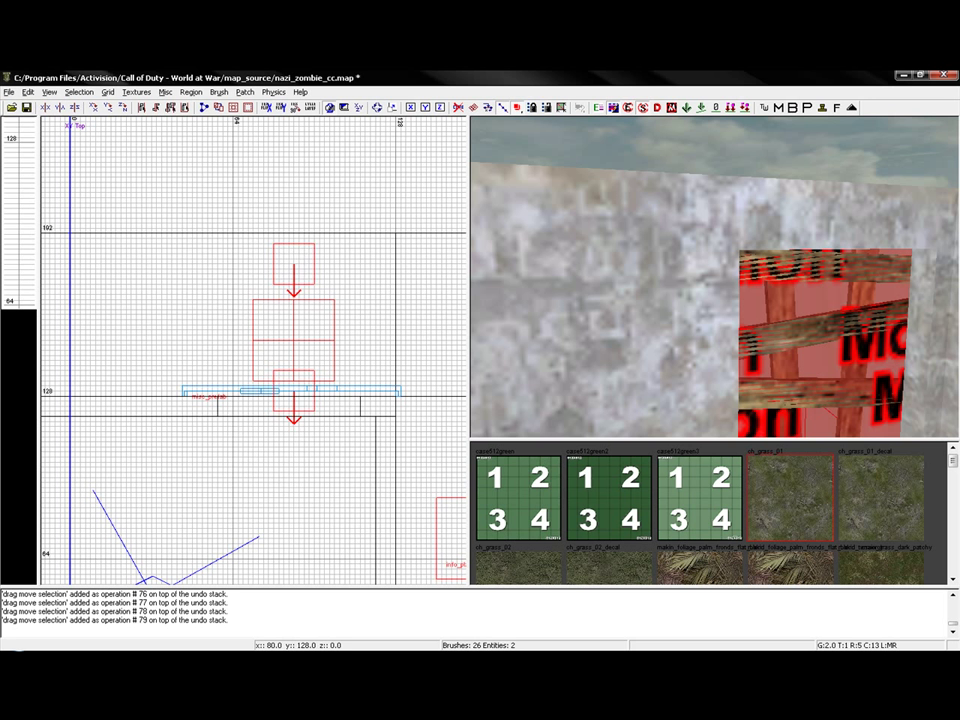
right_drag(273, 396, 281, 390)
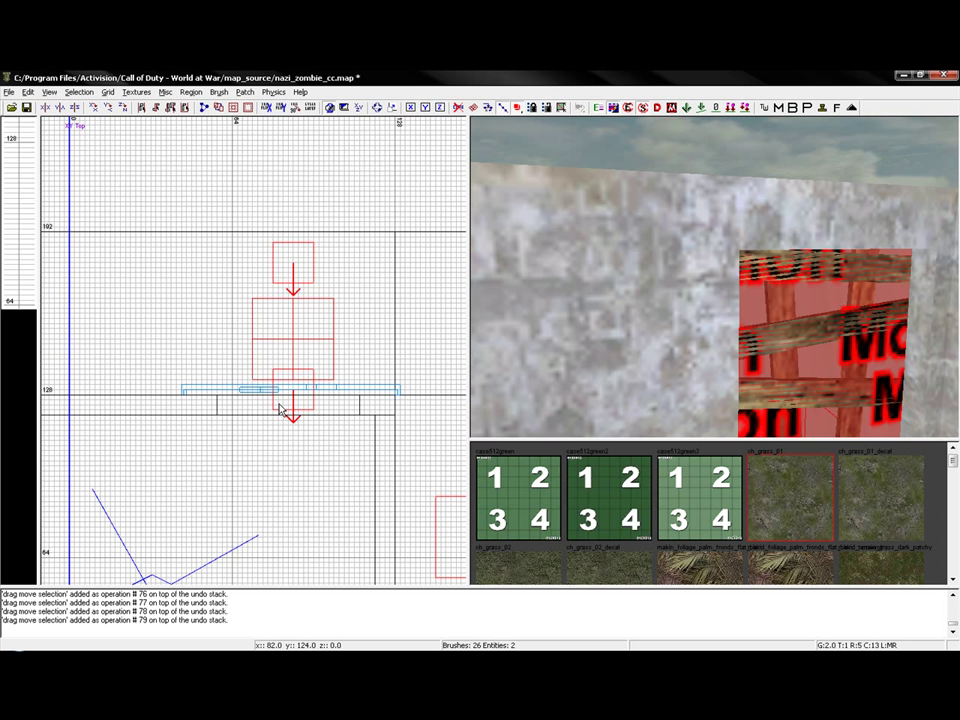
right_click(281, 410)
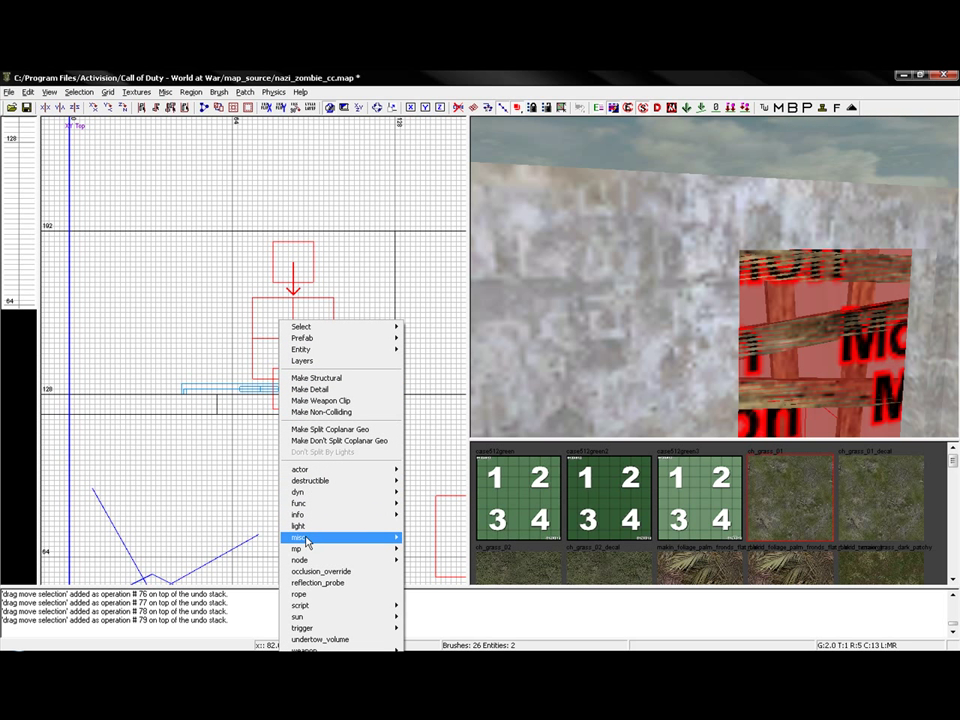
mouse_move(306, 539)
click(422, 549)
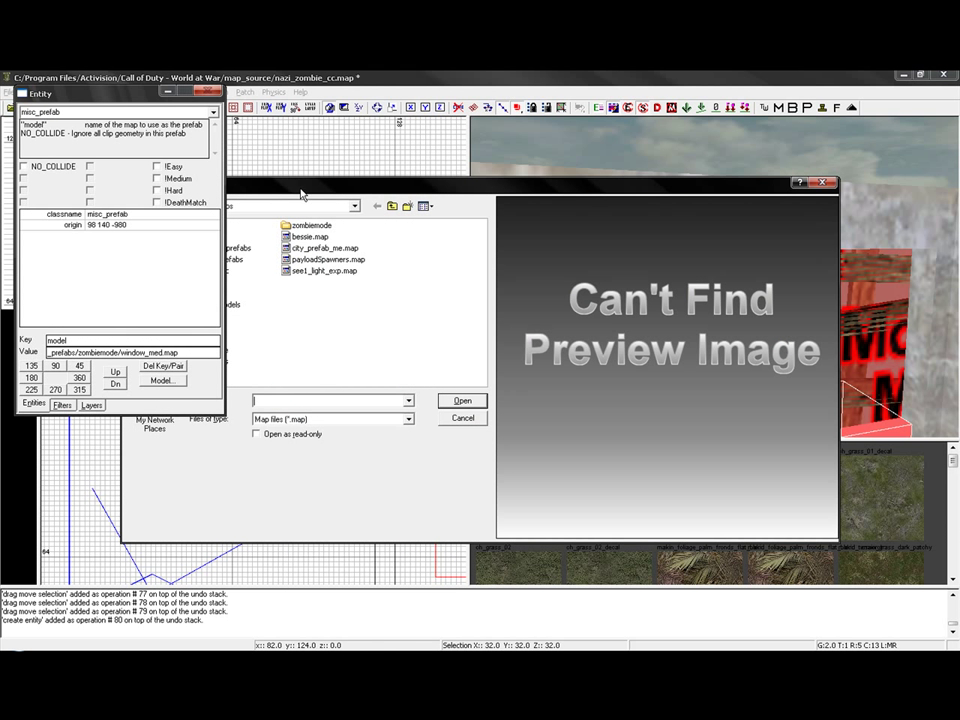
drag(301, 195, 429, 185)
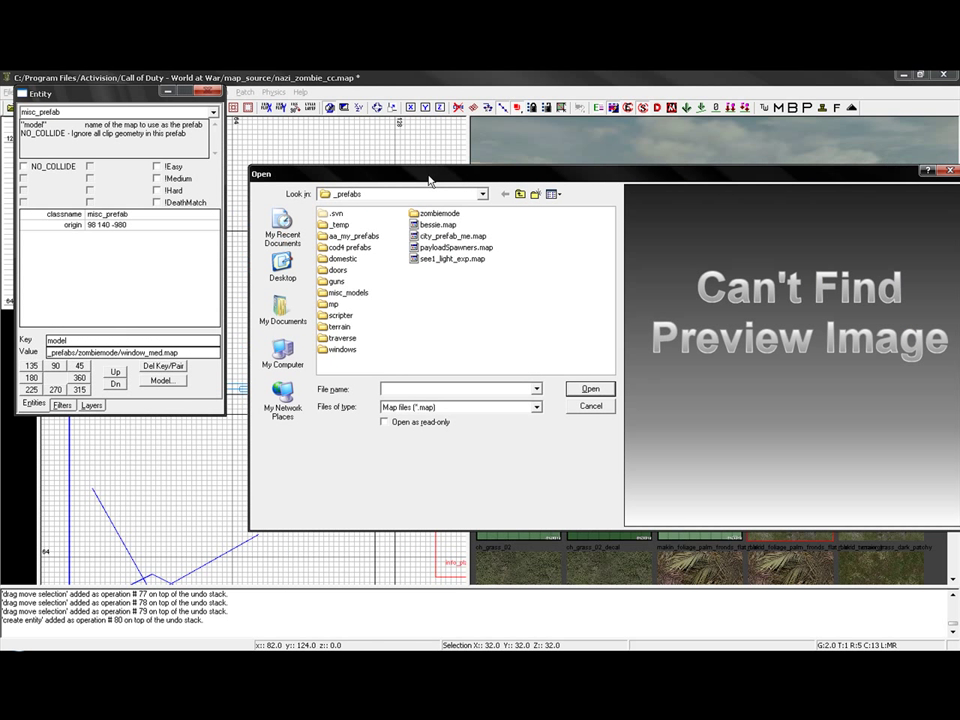
double_click(345, 349)
click(504, 195)
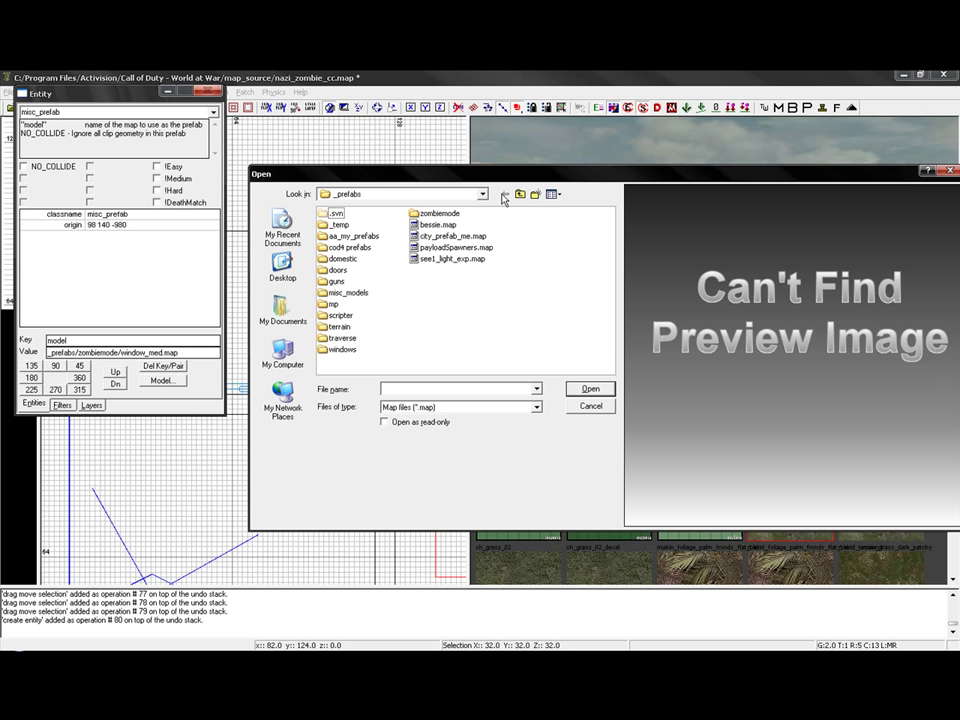
double_click(345, 339)
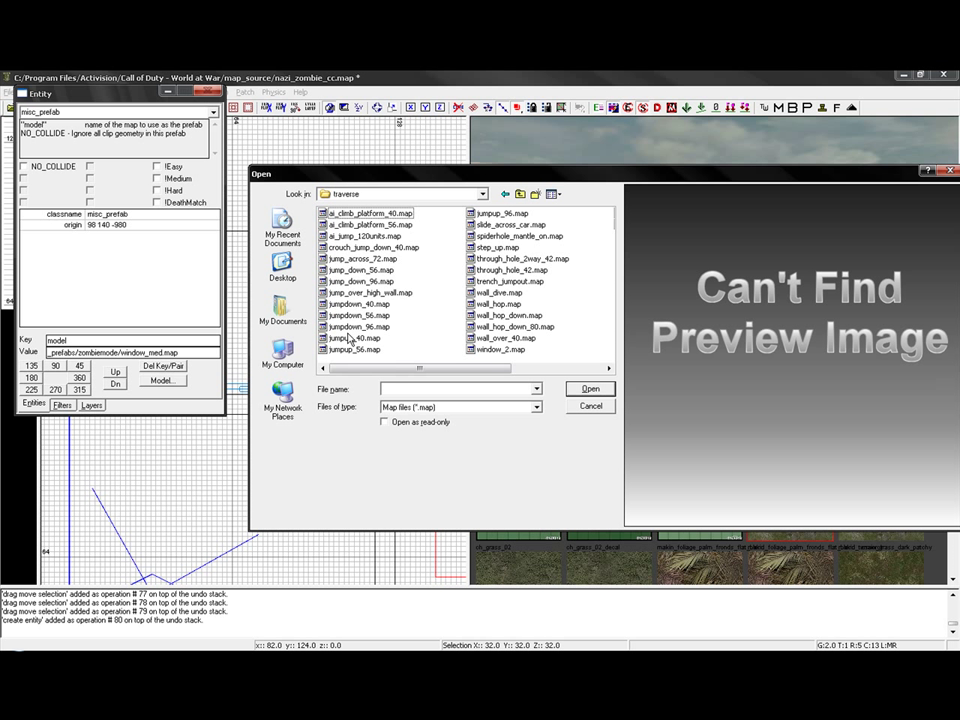
drag(357, 368, 420, 367)
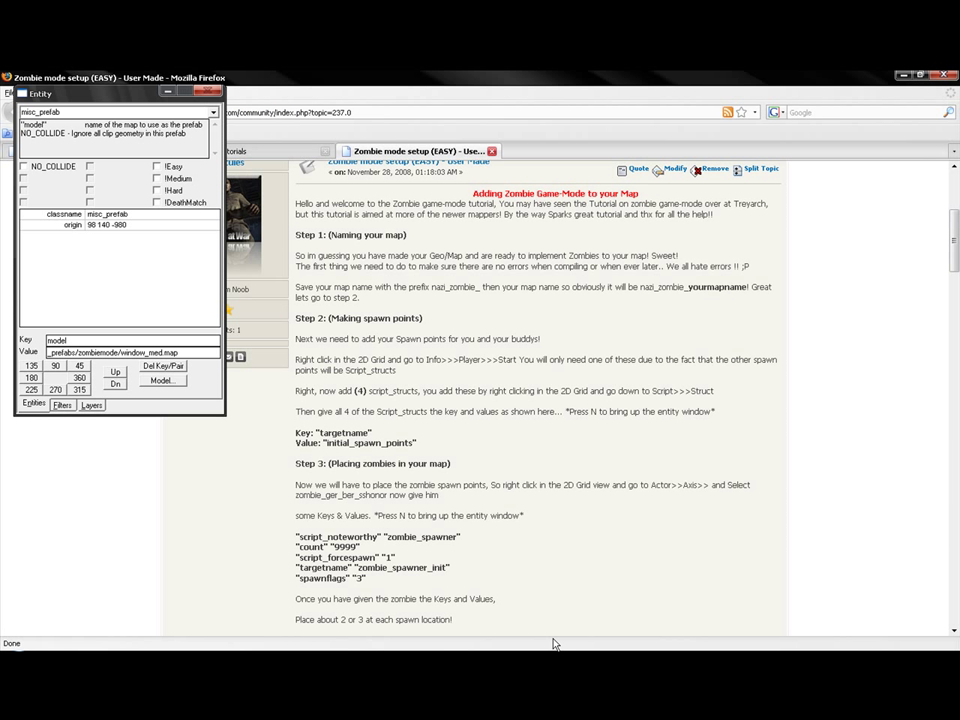
Switch to Firefox and check the zombie mode tutorial's window section for the traversal prefab, then return to Radiant
key(alt+Tab)
scroll(398, 462, down, 2)
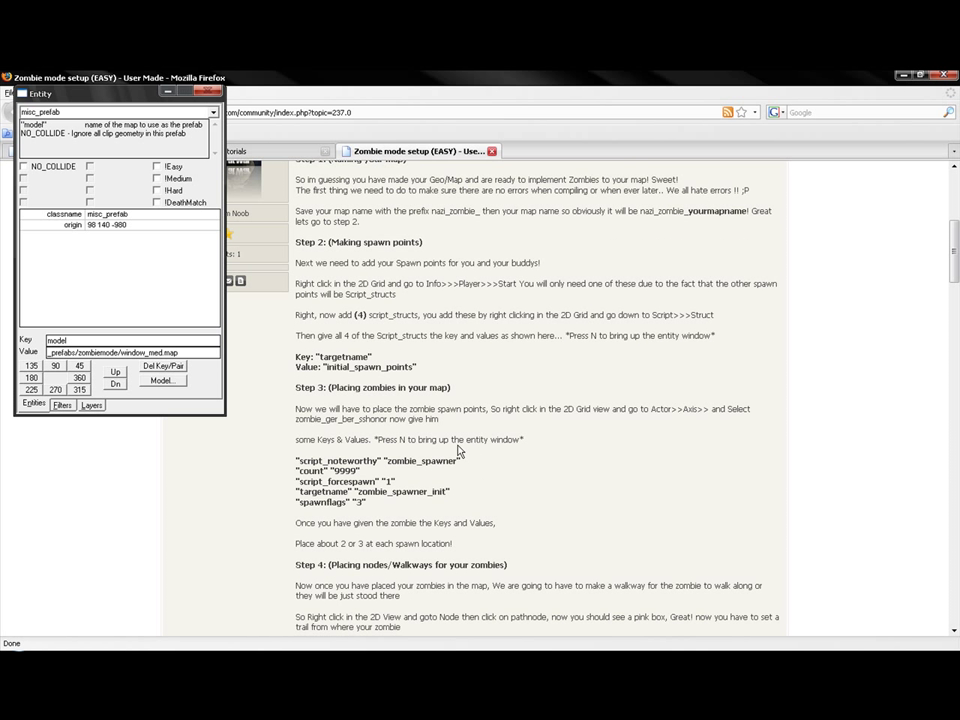
scroll(509, 364, down, 2)
scroll(512, 362, down, 8)
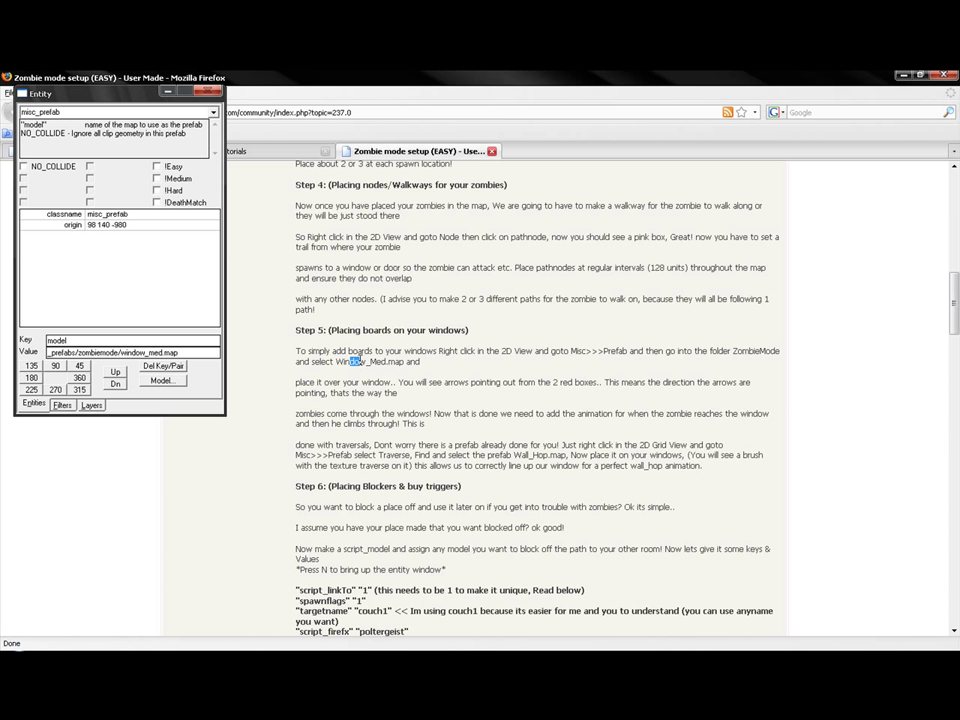
drag(360, 361, 402, 361)
key(alt+Tab)
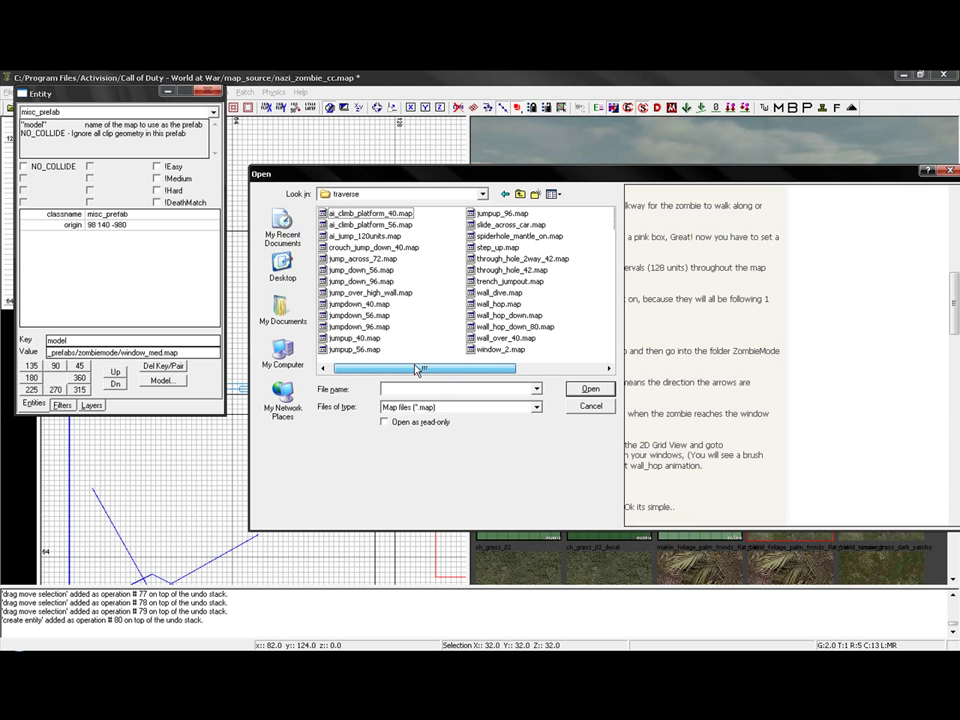
Use wall_hop.map as the new entity's prefab and clear the selection
click(498, 303)
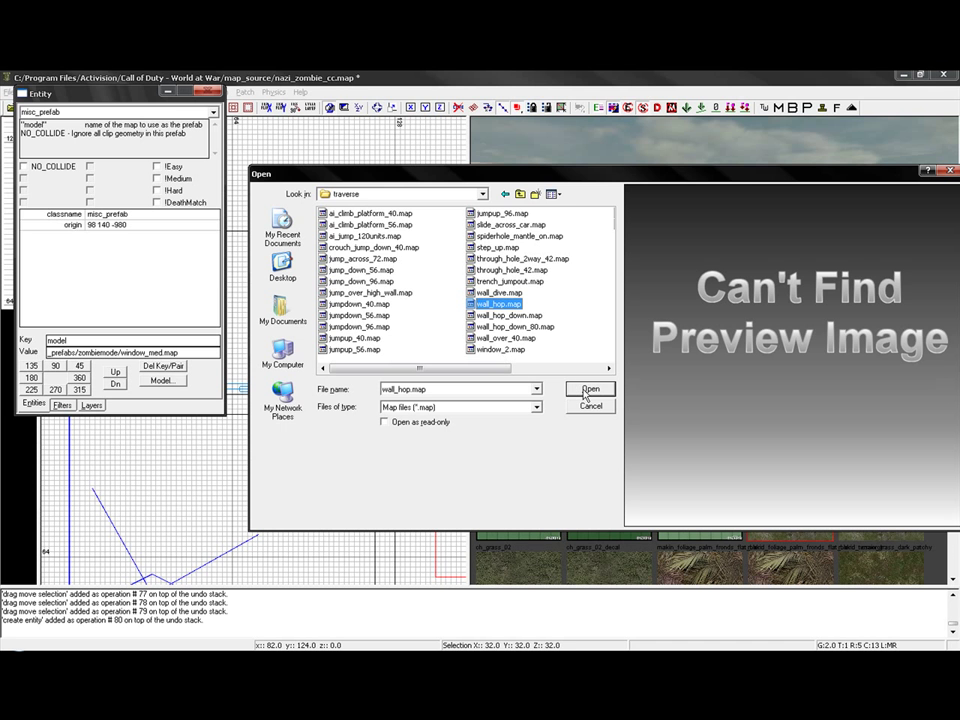
click(587, 392)
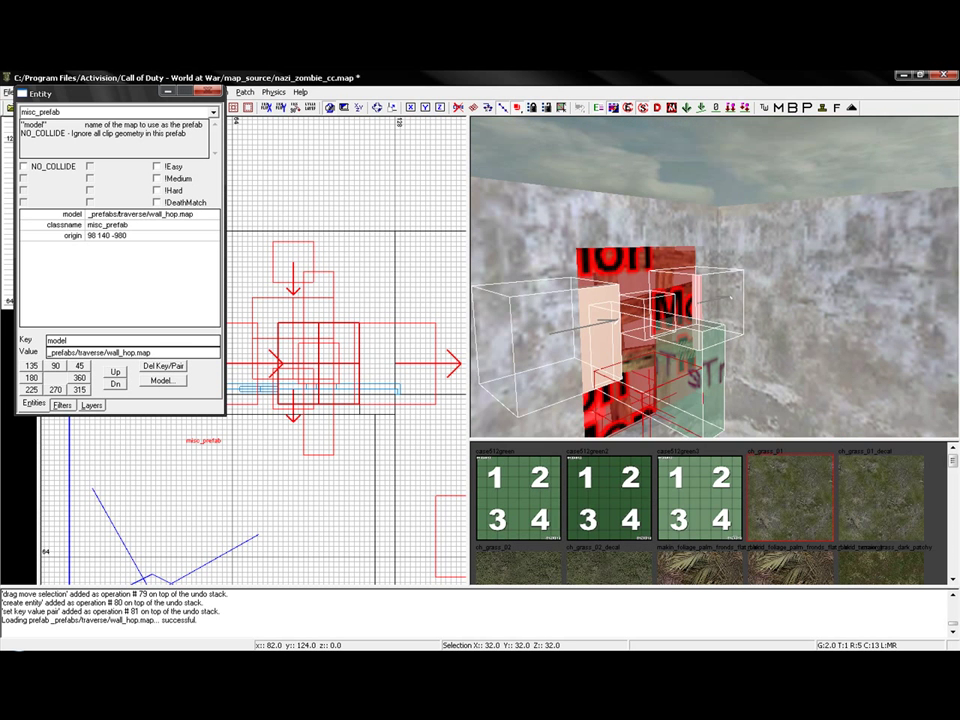
right_drag(766, 400, 766, 388)
key(Escape)
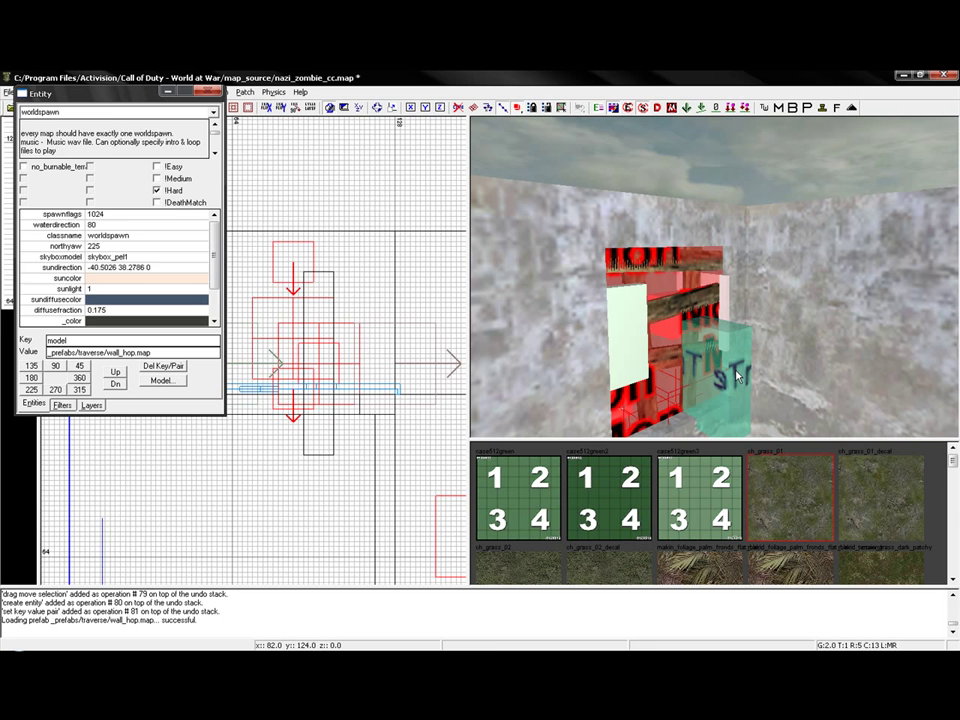
Move the wall_hop prefab away from the wall into the empty space outside the building, to about 104, 274
shift+click(735, 369)
scroll(360, 367, down, 4)
drag(360, 366, 364, 222)
right_drag(643, 316, 633, 270)
key(Escape)
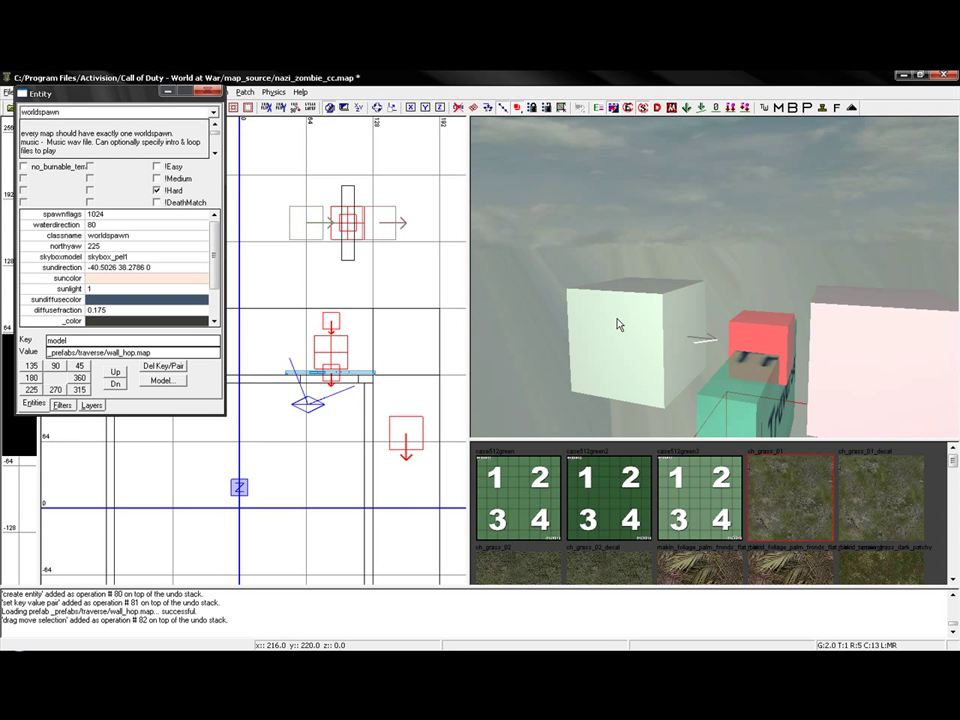
Close the entity properties and examine the wall_hop prefab's traverse brush and nodes in relation to the boarded window
shift+click(688, 340)
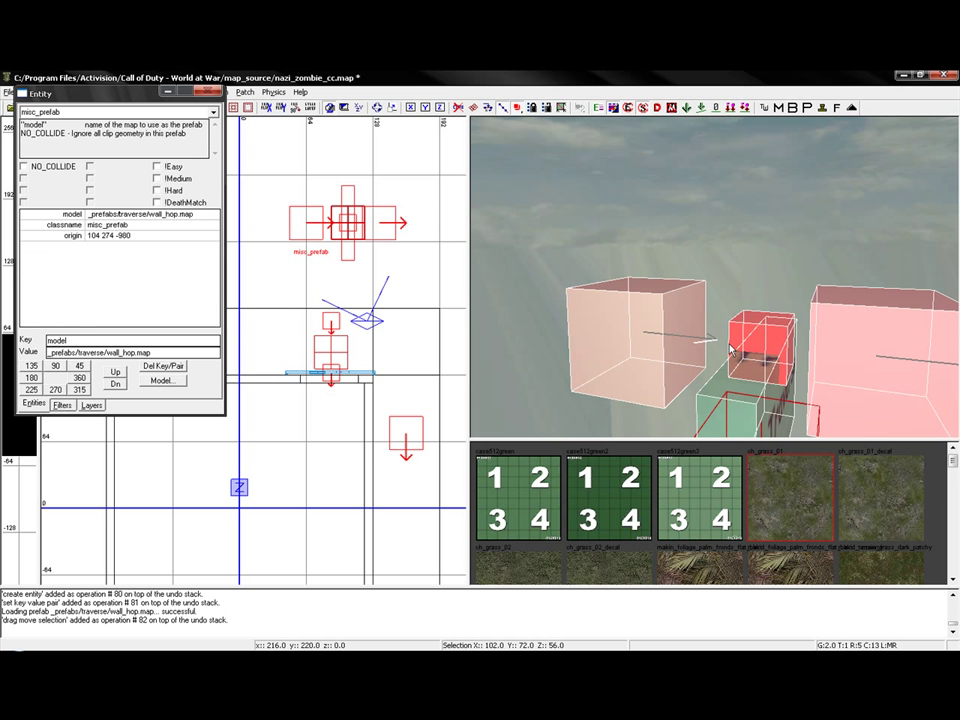
key(n)
key(Escape)
right_drag(653, 348, 682, 341)
shift+click(682, 341)
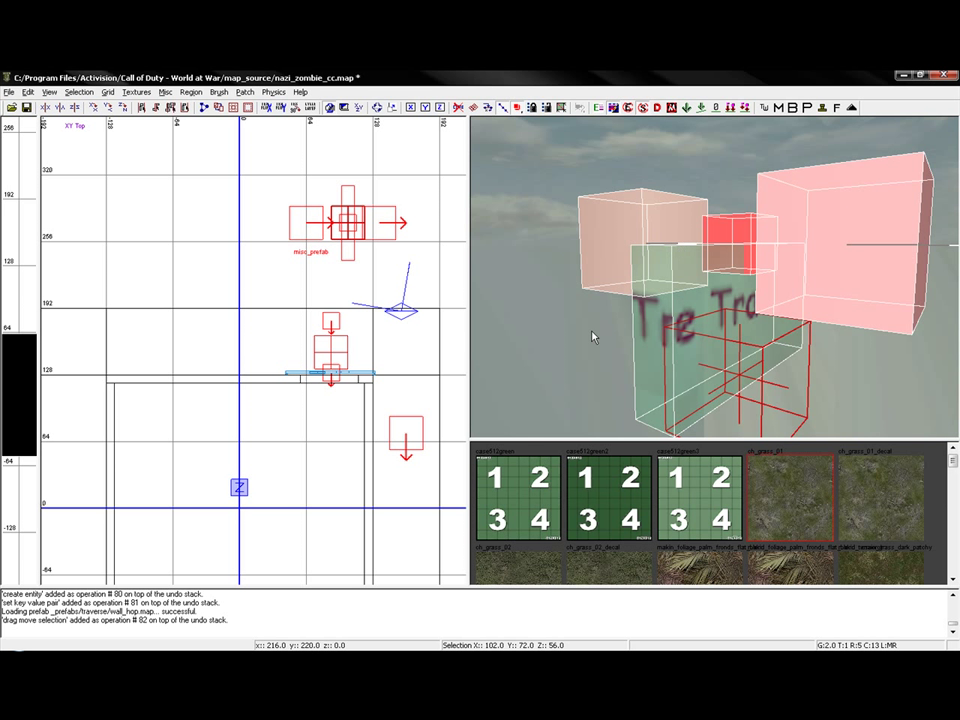
right_drag(592, 337, 645, 341)
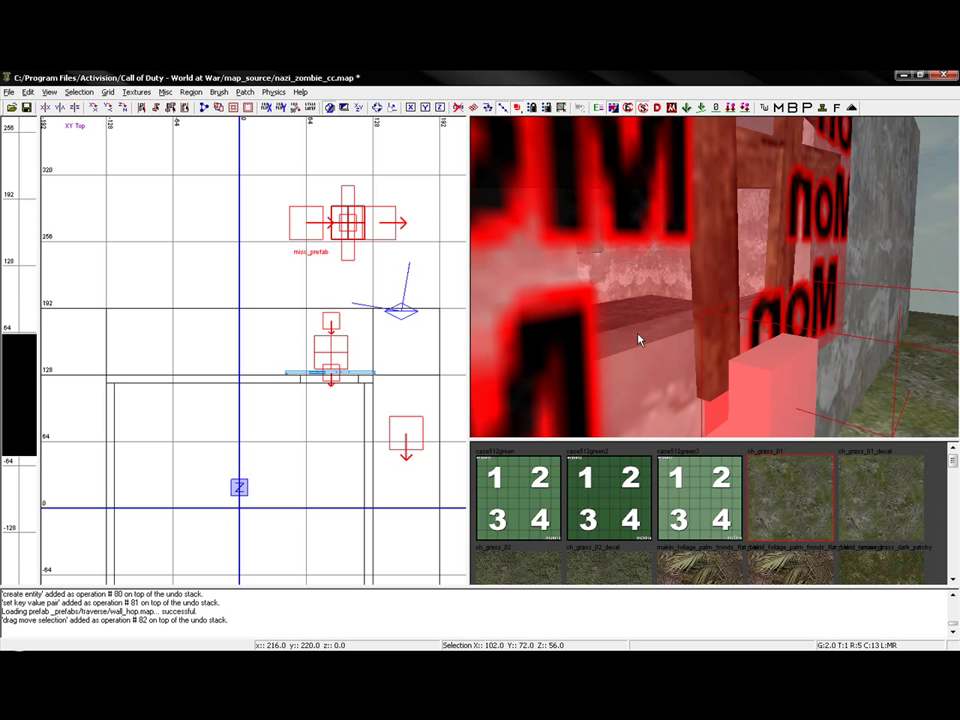
mouse_move(881, 285)
right_down()
mouse_move(925, 305)
mouse_move(900, 330)
mouse_move(881, 285)
right_up()
key(Escape)
shift+click(776, 304)
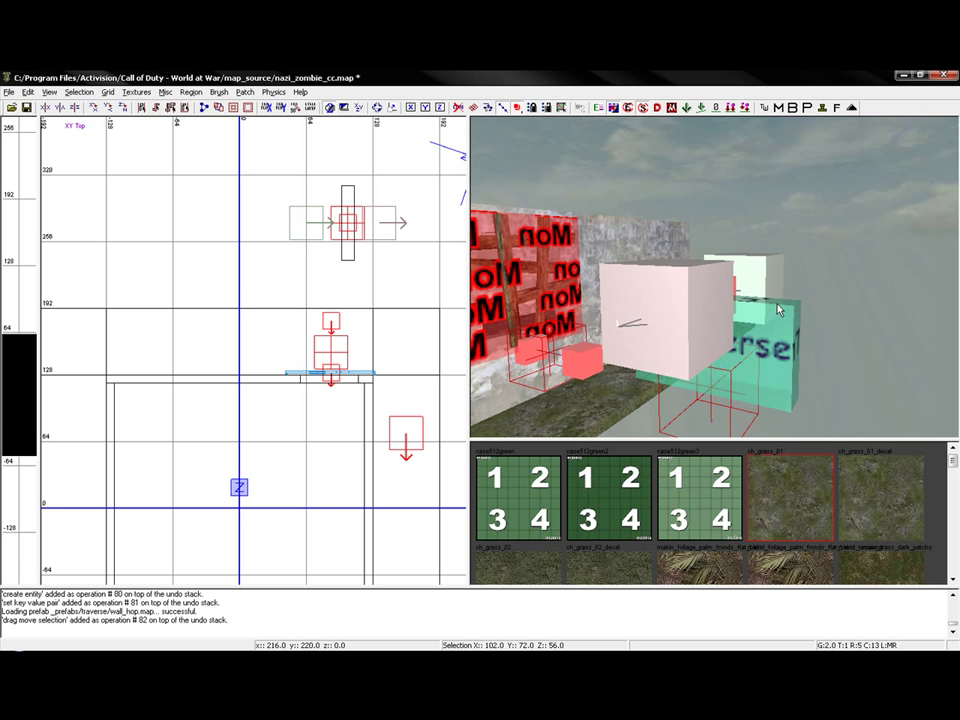
right_drag(677, 292, 645, 276)
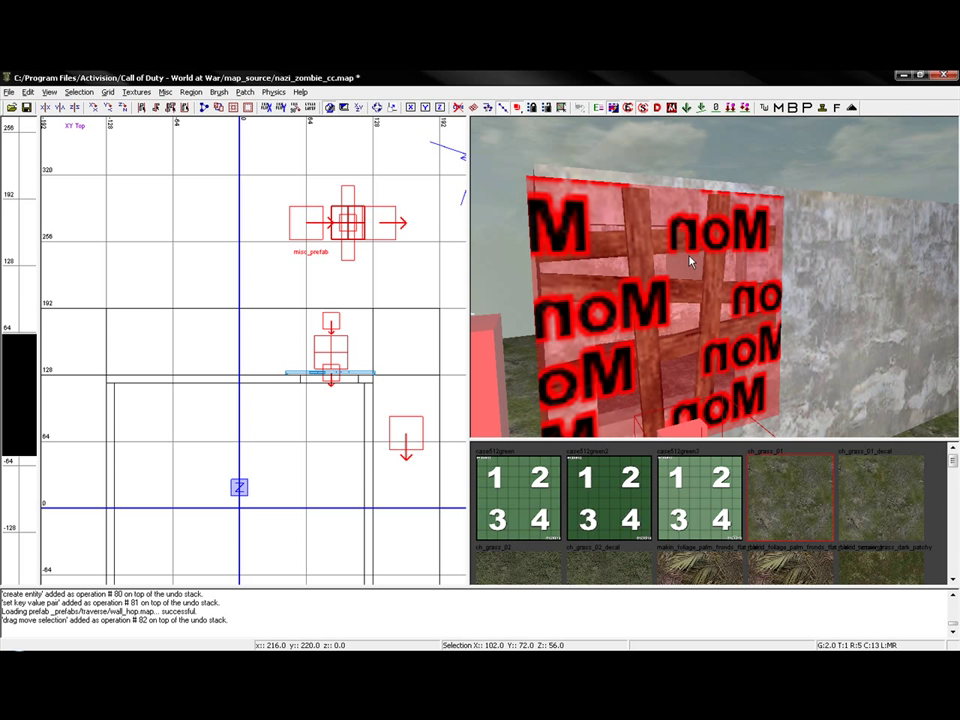
Rotate the wall_hop prefab a quarter turn about Z so its arrows point through the boarded window
right_drag(690, 267, 745, 325)
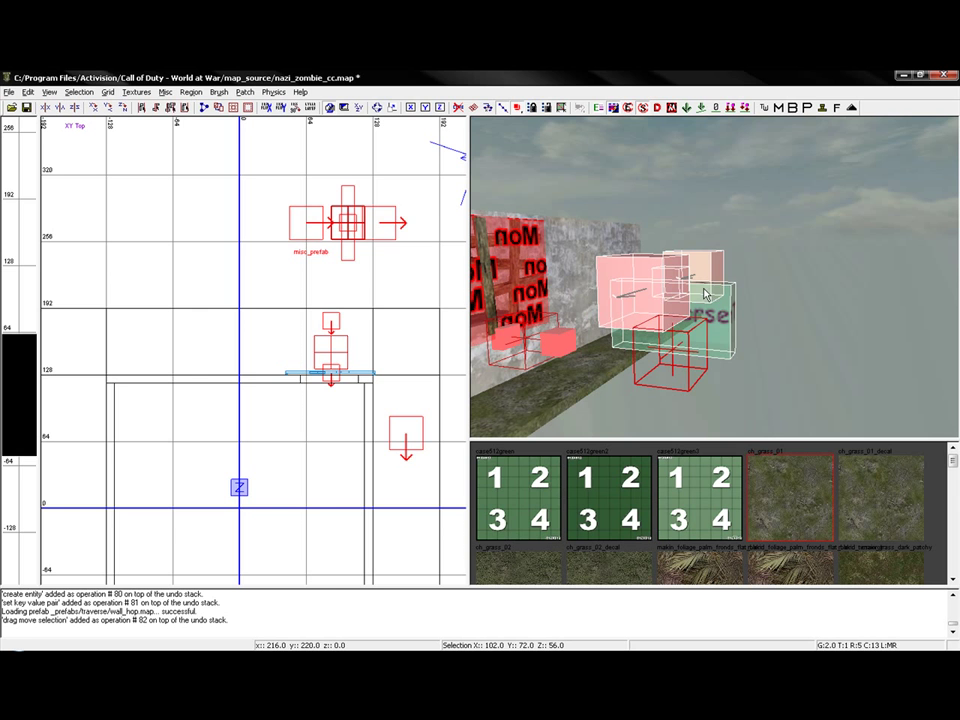
key(alt+z)
scroll(345, 255, up, 2)
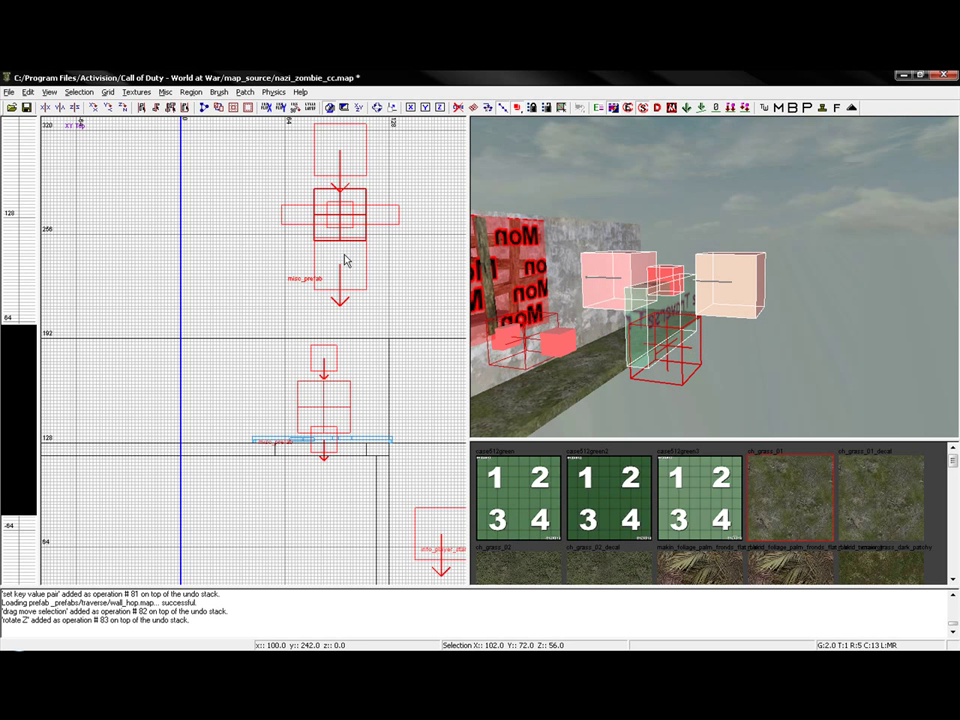
Move the wall_hop prefab onto the boarded window opening and lower it toward floor level
right_drag(358, 289, 373, 240)
right_drag(610, 340, 530, 280)
scroll(510, 317, up, 2)
scroll(325, 320, up, 2)
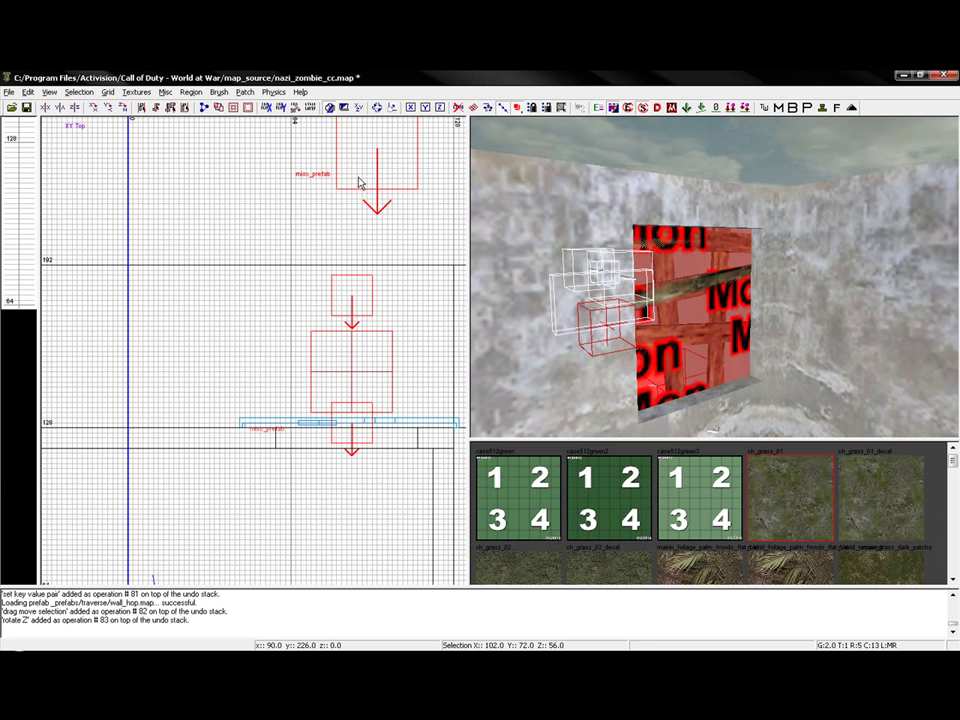
mouse_move(364, 184)
mouse_down()
mouse_move(350, 400)
mouse_move(371, 388)
mouse_move(375, 439)
mouse_move(370, 431)
mouse_up()
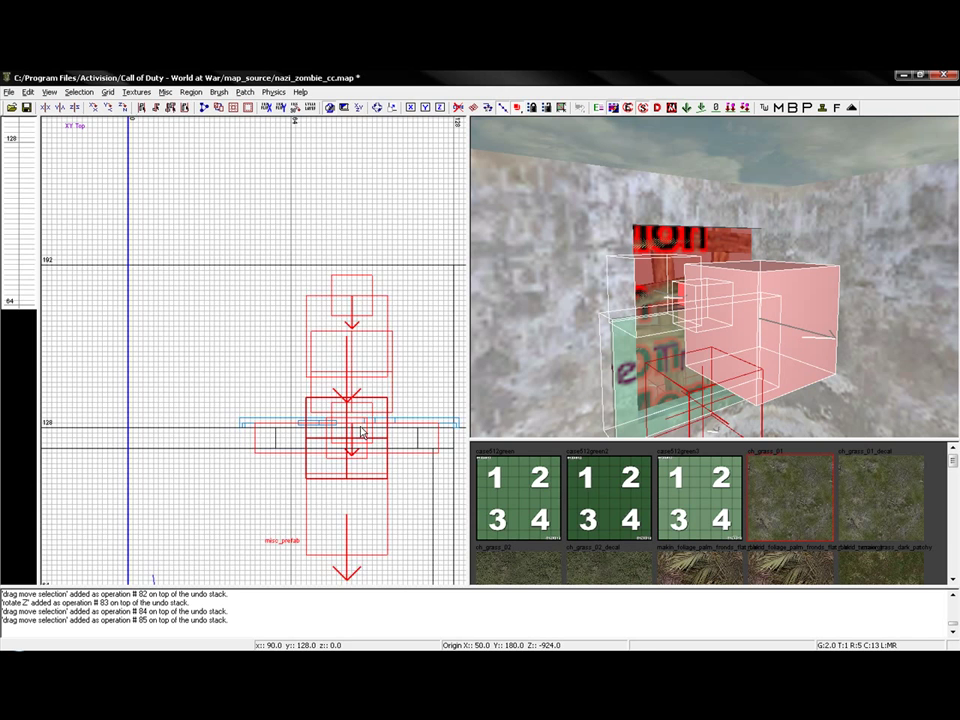
key(ctrl+Tab)
scroll(307, 397, up, 3)
drag(302, 388, 303, 480)
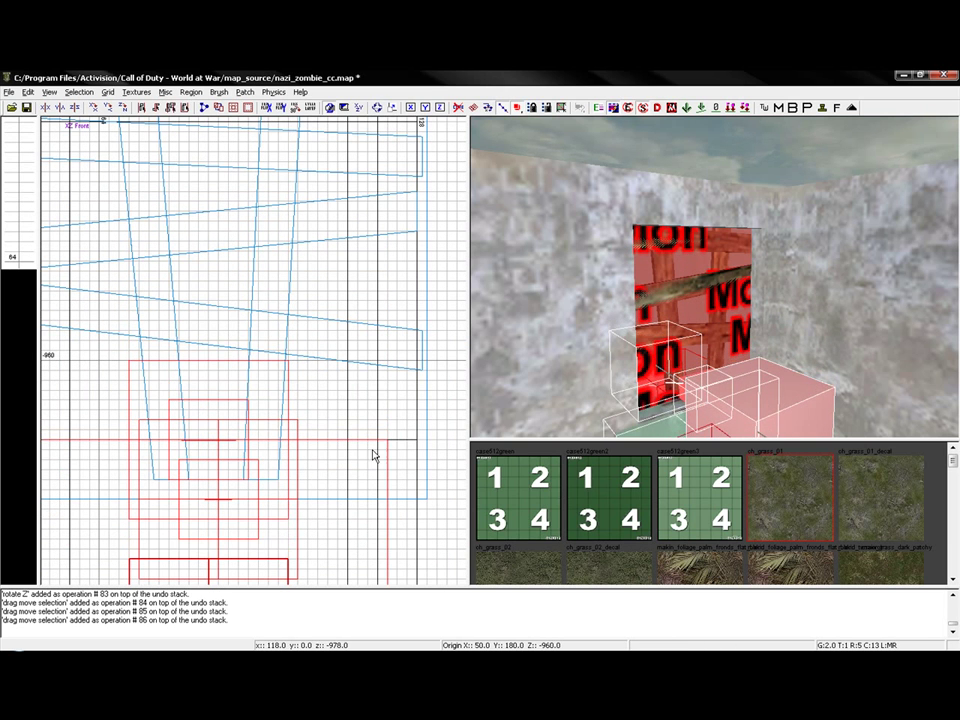
Clear the selection and examine how the traverse brush and nodes fit the boarded window from inside the building
right_drag(628, 354, 628, 425)
key(Up)
key(Up)
key(Up)
key(Up)
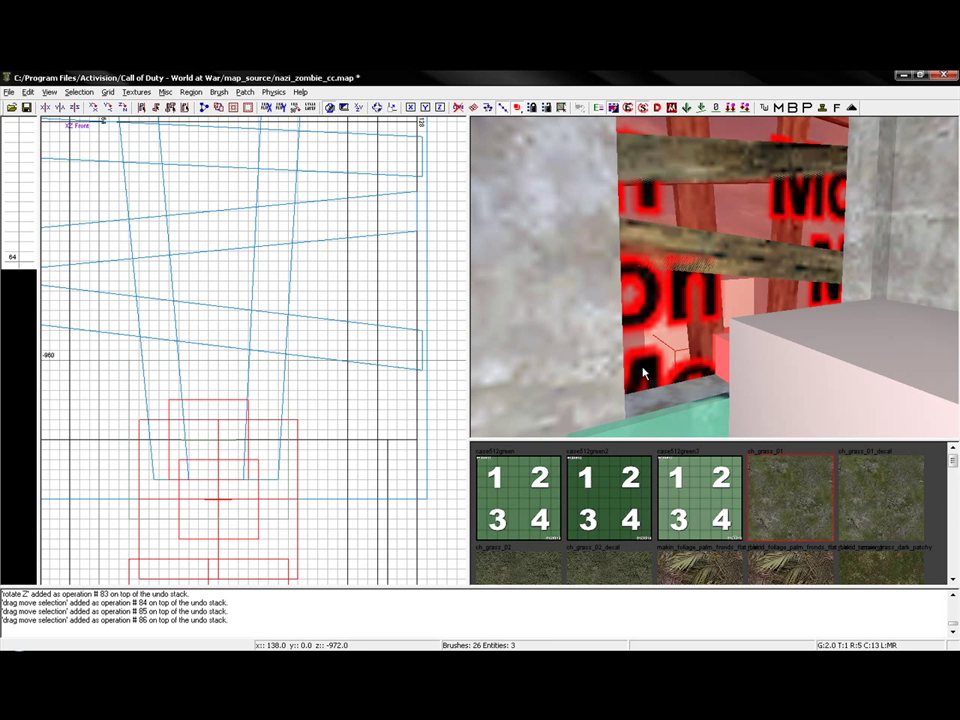
key(Down)
key(Down)
key(Down)
key(Down)
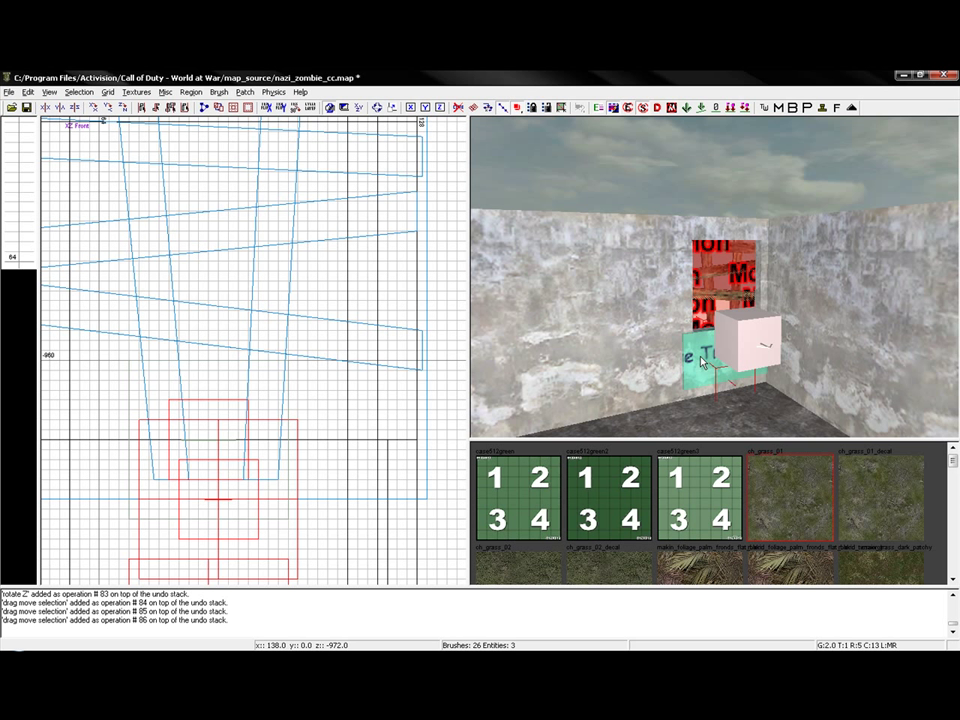
Duplicate the wall_hop prefab together with the boarded zombie window by copying and pasting both
shift+click(701, 357)
shift+click(700, 297)
mouse_move(507, 335)
right_down()
mouse_move(476, 337)
mouse_move(464, 394)
right_up()
scroll(300, 349, down, 8)
key(ctrl+Tab)
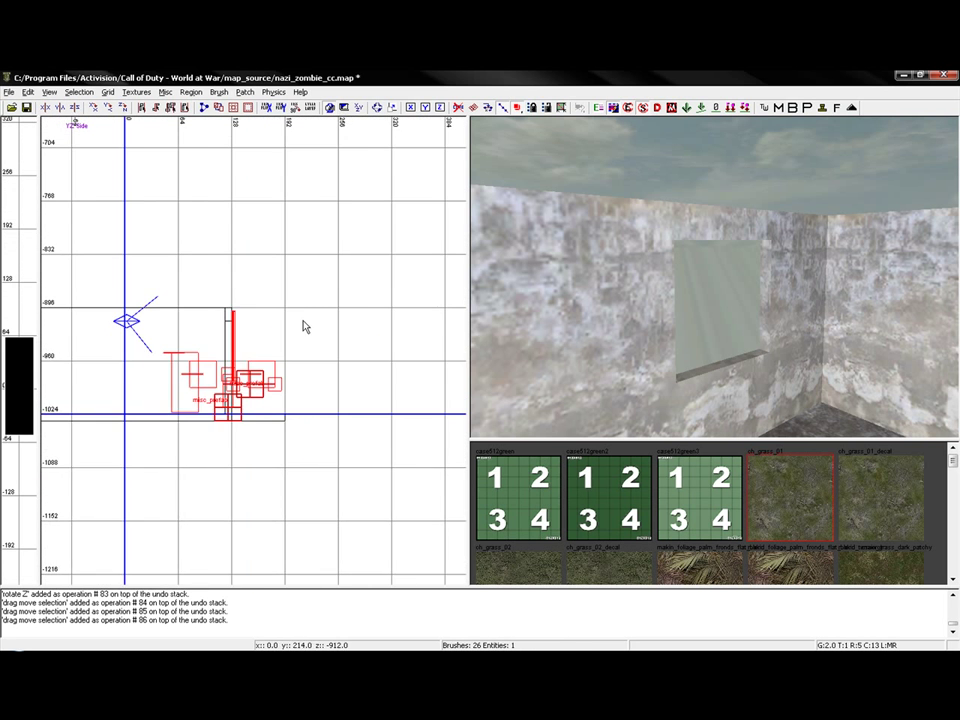
key(ctrl+Tab)
scroll(333, 312, up, 1)
scroll(333, 312, up, 2)
key(ctrl+v)
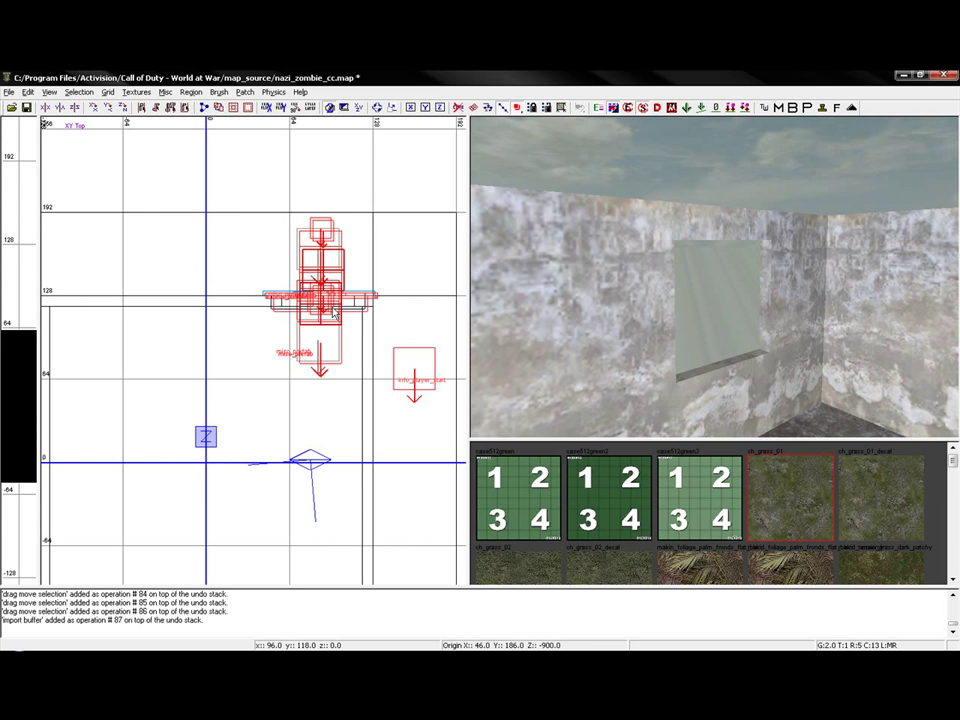
Move the duplicated window and wall_hop prefabs toward the centre of the building and rotate them 180 degrees about Z
drag(333, 312, 271, 472)
key(alt+z)
key(alt+z)
right_drag(271, 472, 338, 279)
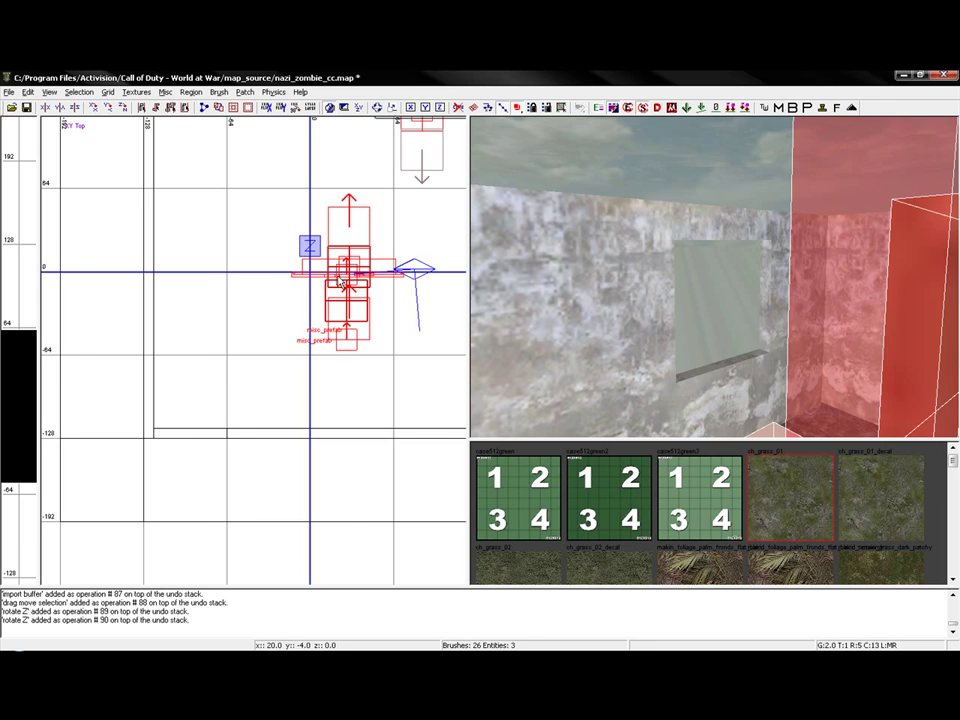
Place the rotated window and wall_hop prefabs on the window opening in the opposite wall, centred across it
mouse_move(342, 283)
mouse_down()
mouse_move(245, 442)
mouse_move(188, 450)
mouse_up()
scroll(187, 446, up, 3)
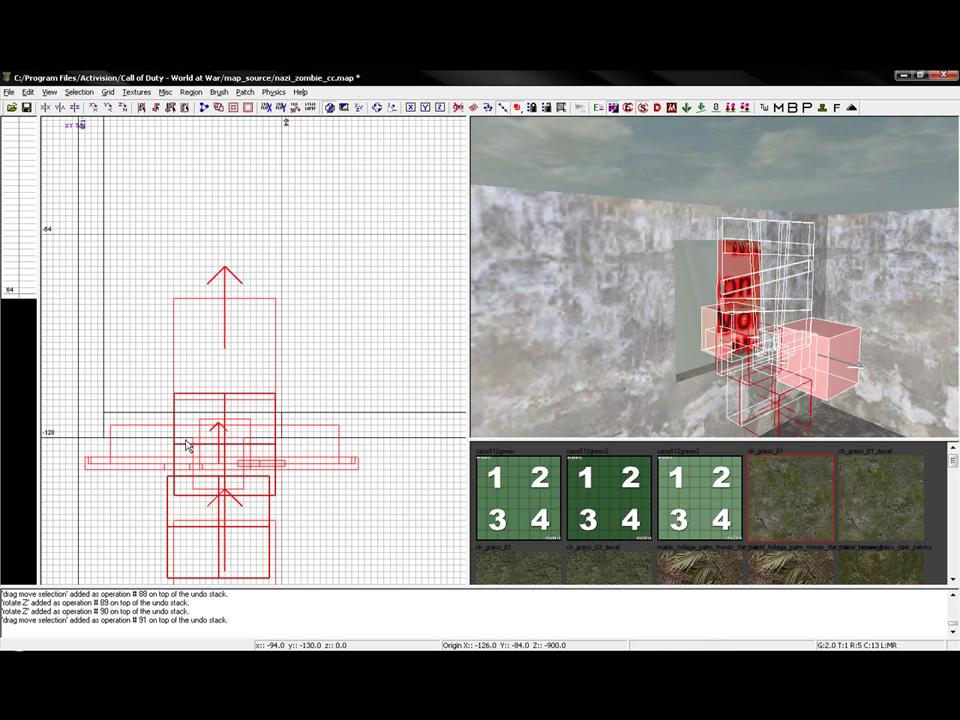
scroll(187, 441, up, 2)
right_drag(187, 441, 282, 413)
drag(253, 433, 195, 407)
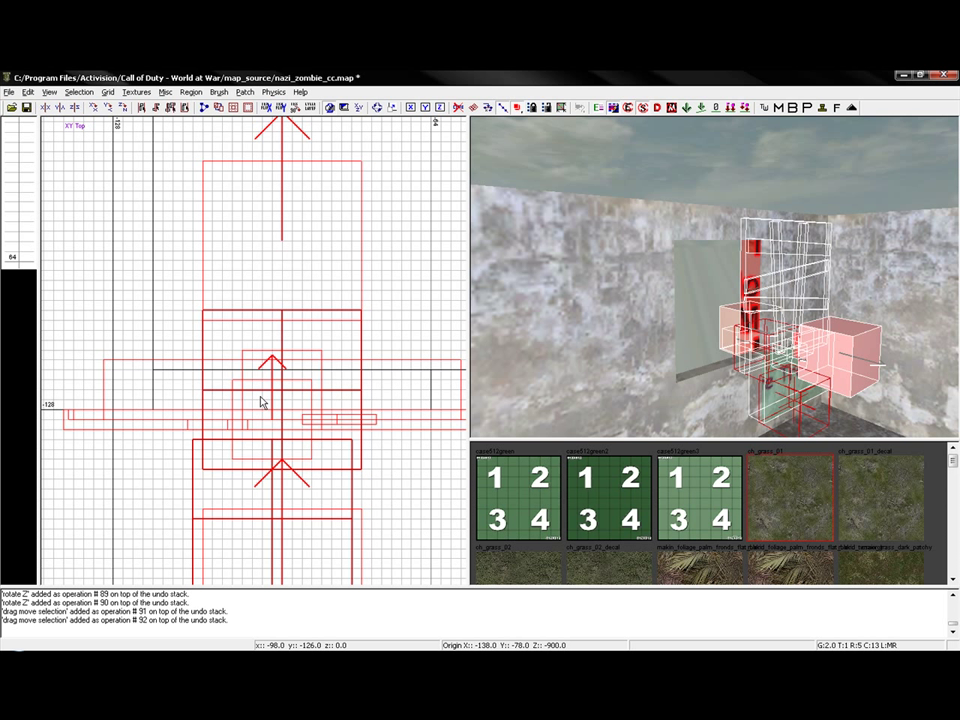
drag(260, 402, 270, 402)
key(ctrl+z)
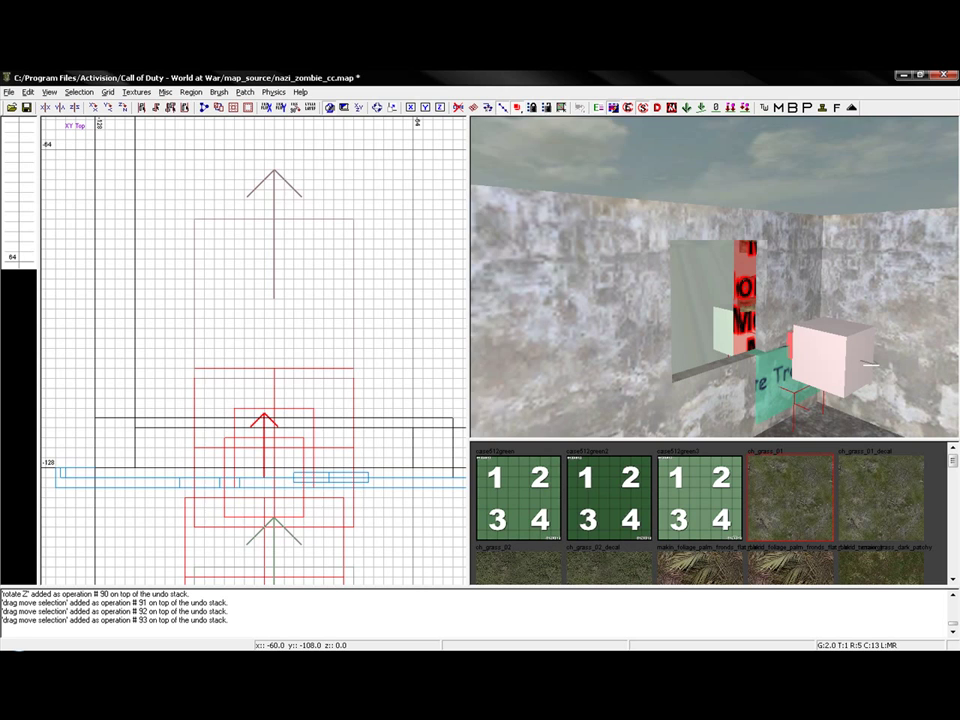
scroll(281, 377, down, 6)
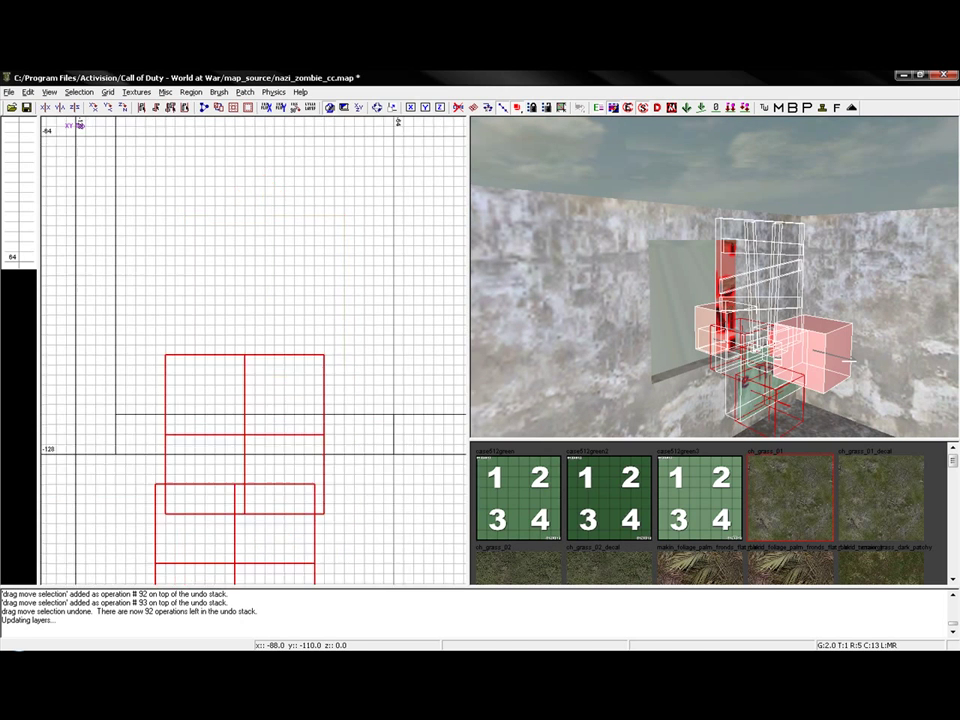
drag(170, 373, 303, 373)
scroll(273, 373, up, 2)
scroll(296, 373, up, 1)
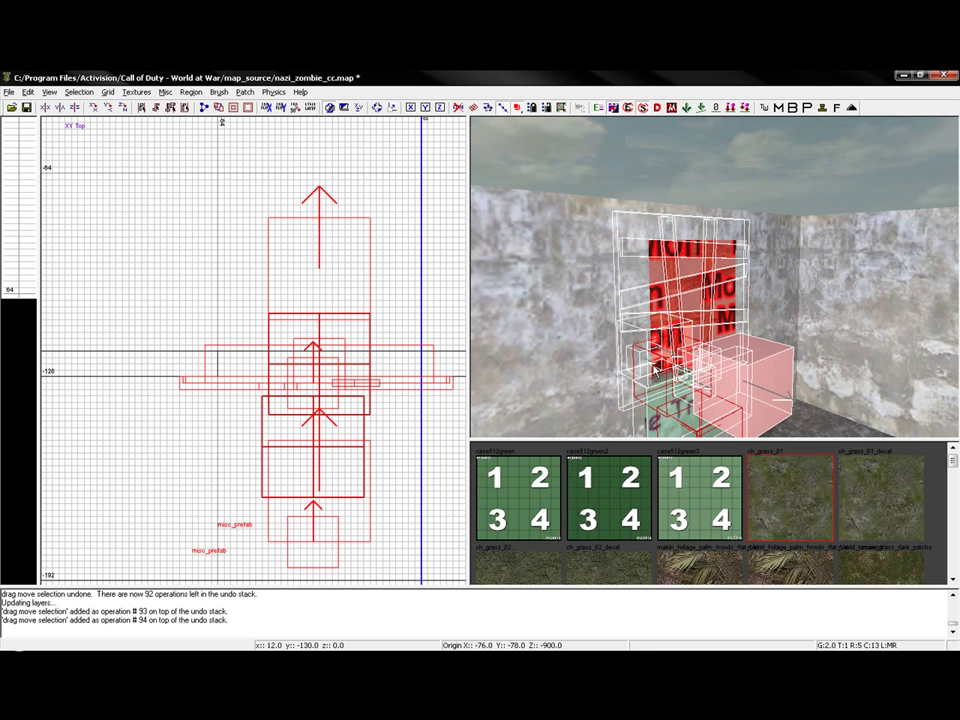
Clear the selection and save the map
key(Escape)
right_drag(668, 366, 722, 322)
key(ctrl+s)
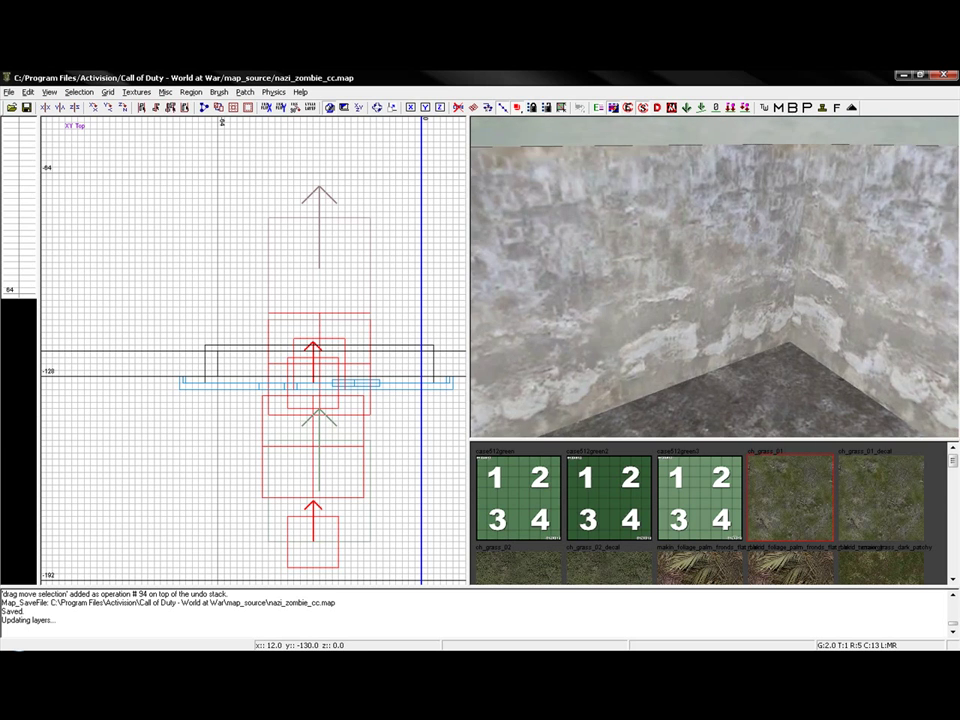
Split the solid wall at X 120 to 128 with two vertical cuts, at Y -56 and Y -112
shift+click(530, 265)
scroll(316, 364, down, 6)
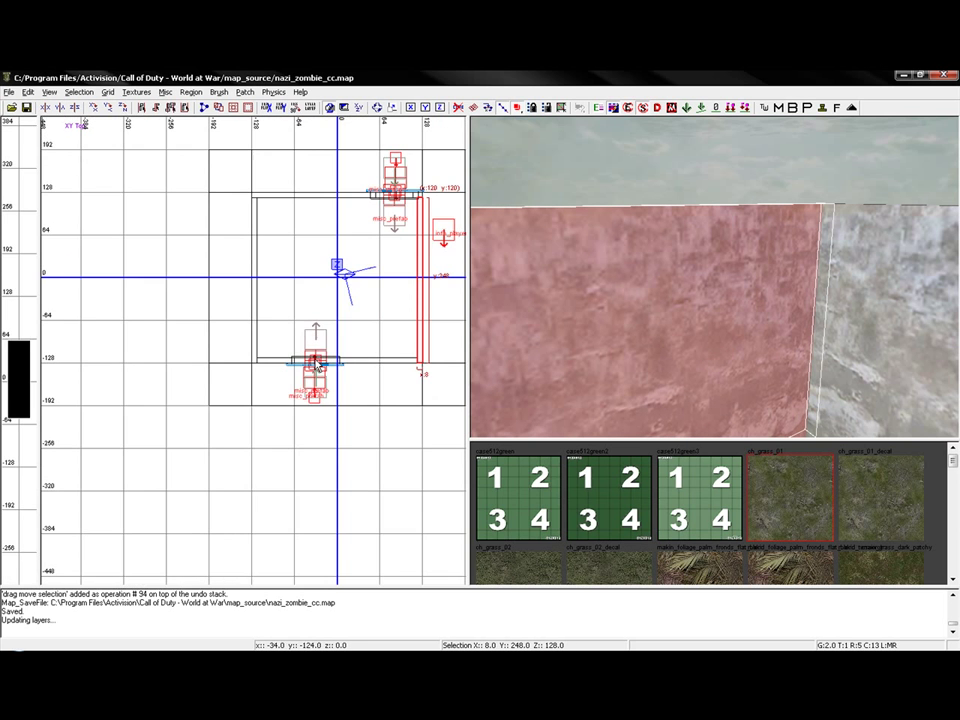
scroll(316, 364, up, 6)
scroll(280, 241, up, 1)
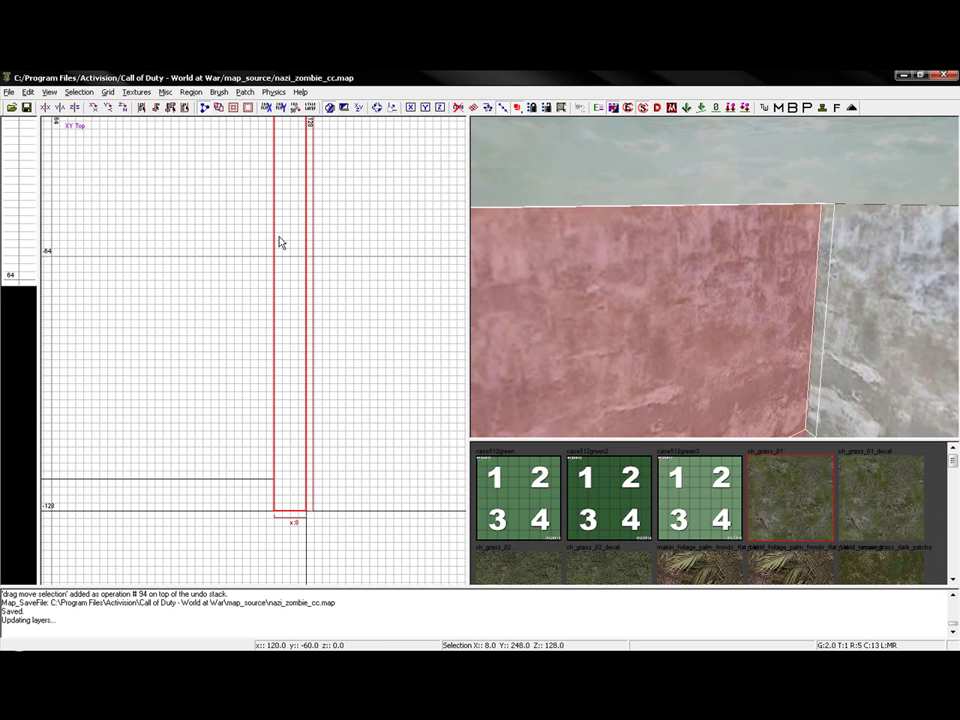
click(305, 224)
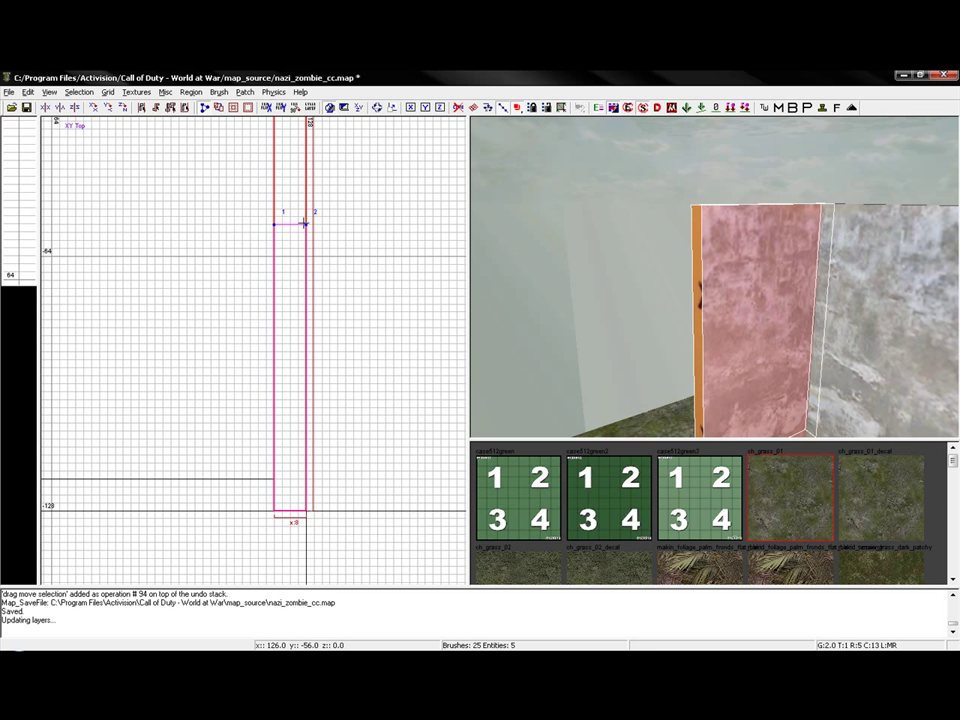
key(shift+Return)
drag(277, 448, 278, 455)
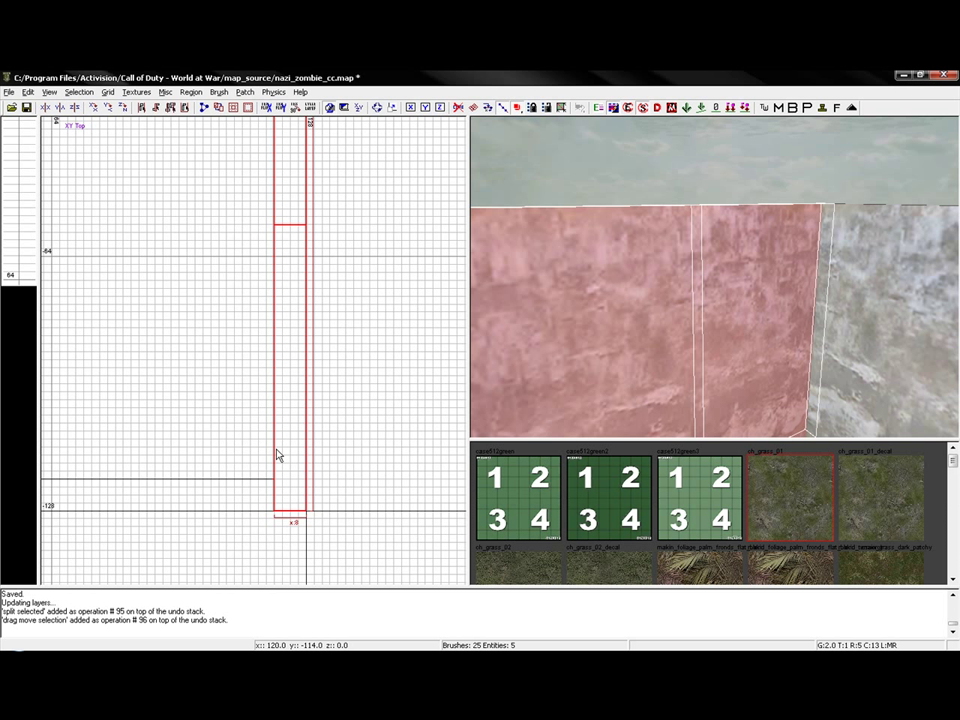
click(305, 447)
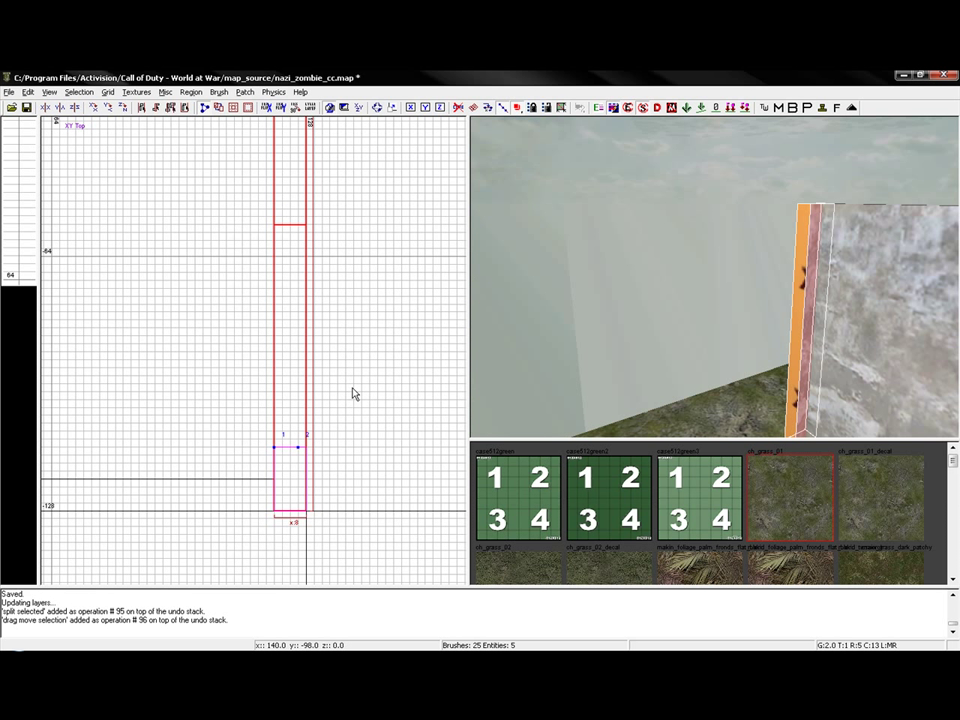
key(shift+Return)
Split all the wall's sections horizontally at Z -912 in the side view
key(ctrl+Tab)
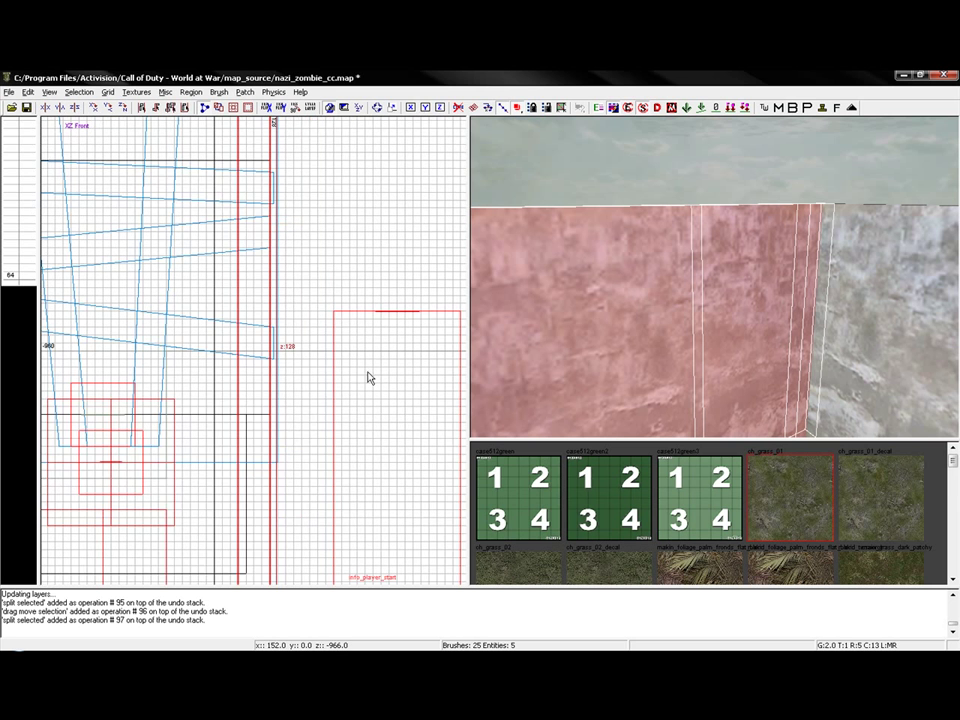
scroll(272, 358, down, 3)
scroll(273, 356, down, 3)
key(ctrl+Tab)
scroll(291, 324, up, 3)
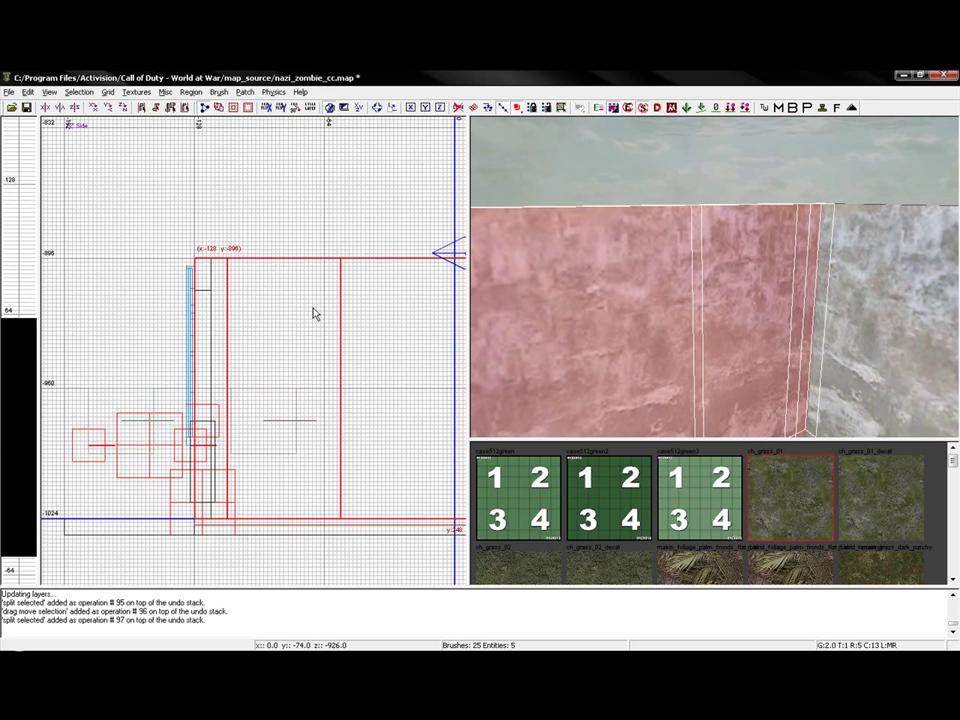
scroll(315, 315, up, 2)
click(192, 281)
click(244, 283)
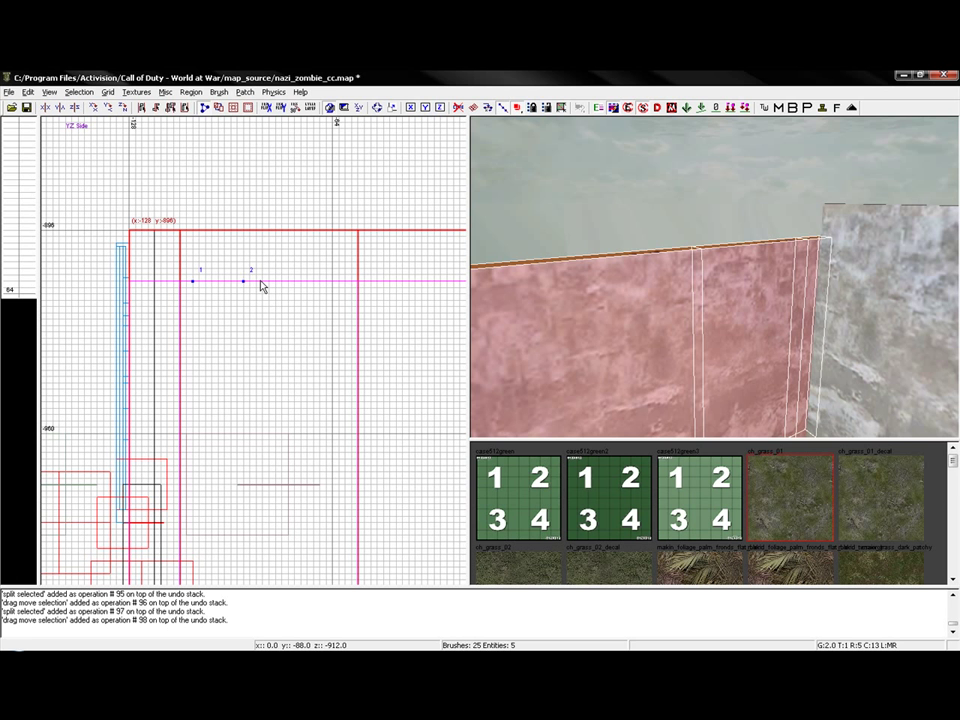
key(shift+Return)
Delete the lower wall section between the two vertical cuts to open a doorway
key(Escape)
shift+click(727, 372)
key(BackSpace)
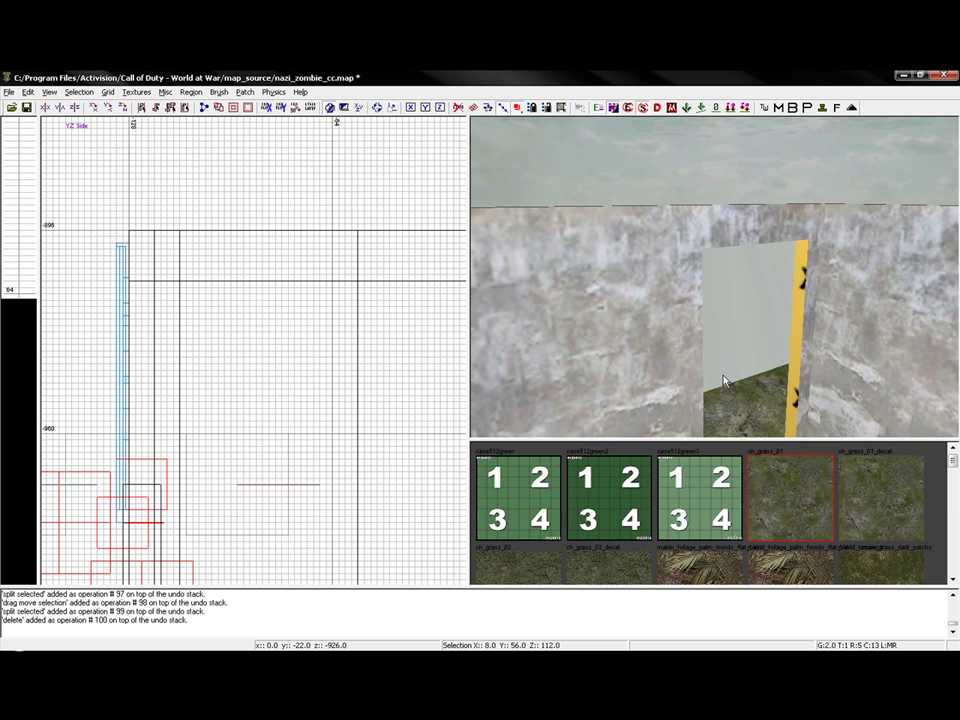
Apply the berlin_wall_concrete_scratched texture to all remaining wall pieces around the doorway and clear the selection
right_drag(723, 375, 725, 377)
shift+click(752, 334)
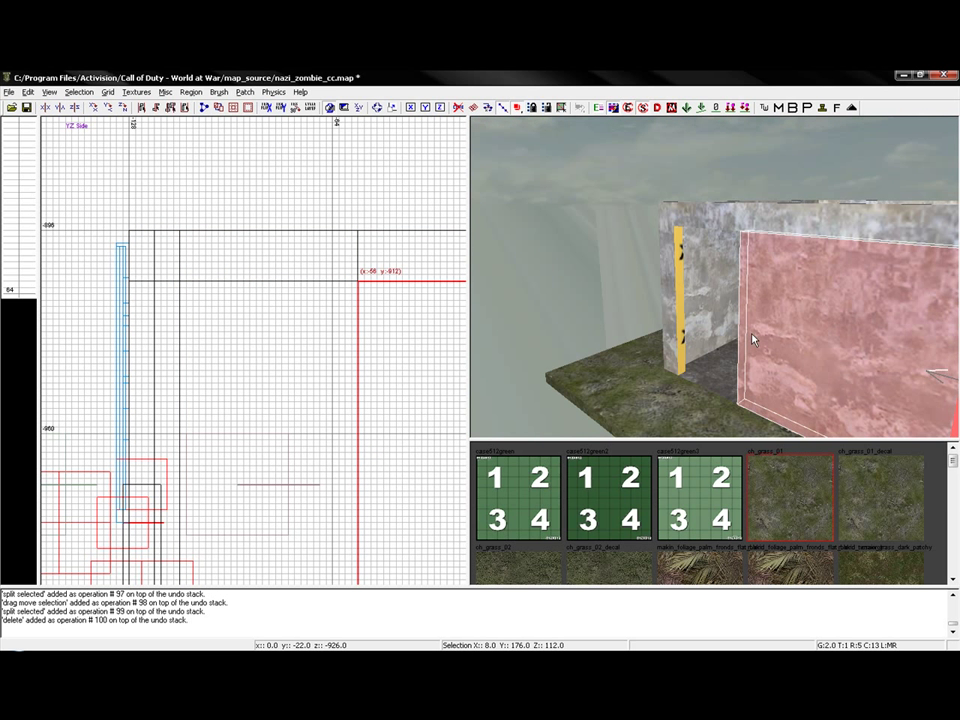
shift+click(671, 283)
shift+click(694, 227)
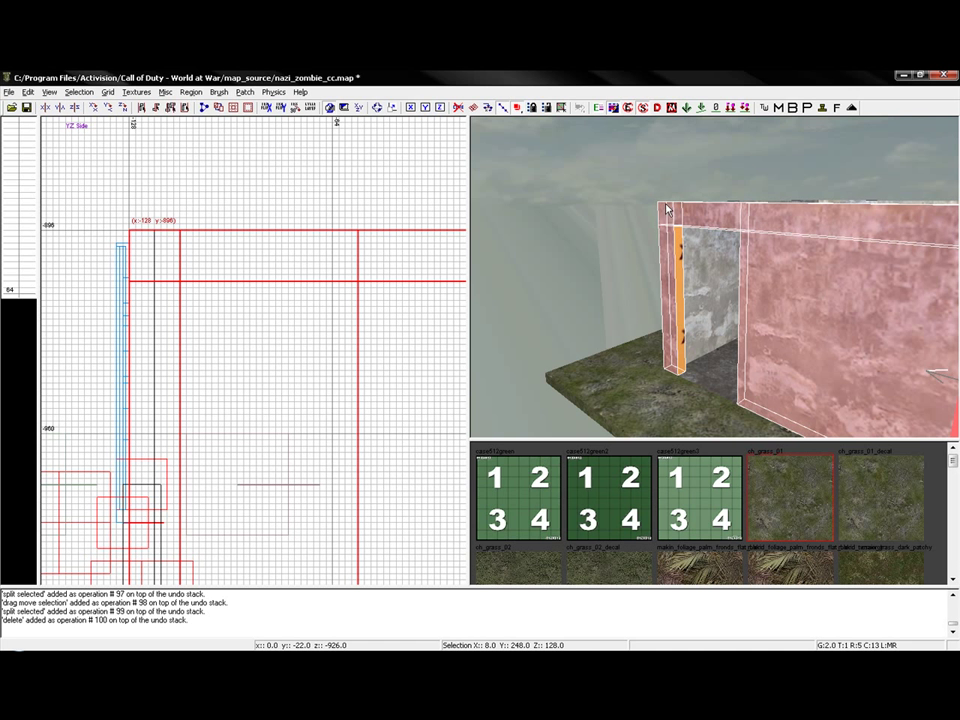
click(136, 91)
click(160, 107)
click(575, 495)
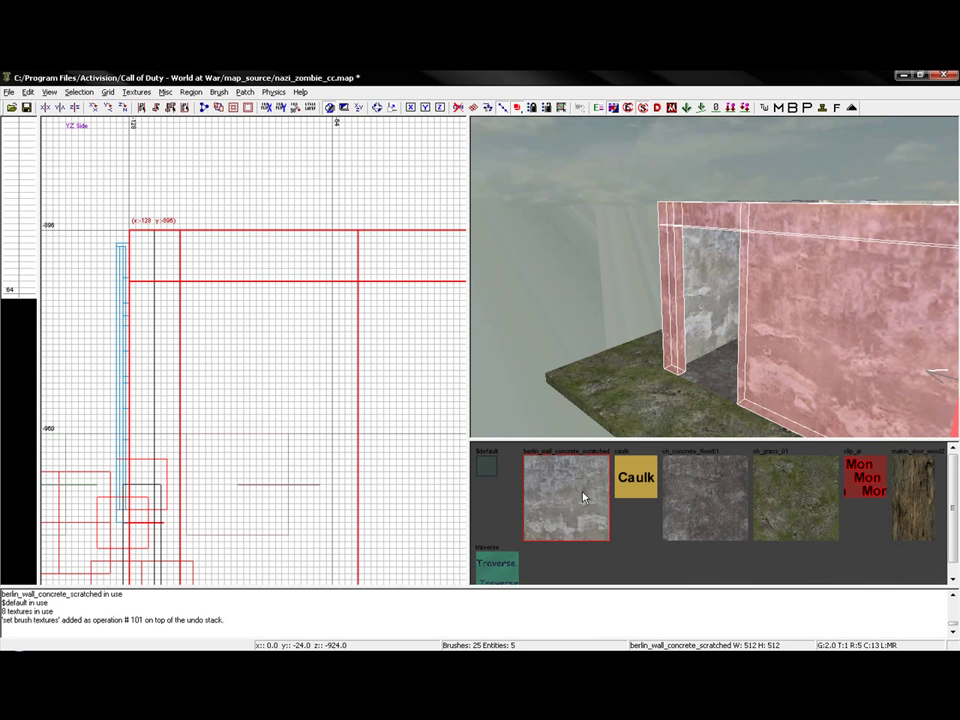
key(Escape)
Create a 2-unit-thick wall brush outside the doorway's Y -56 edge, extending outward about 154 units from X 128
right_drag(706, 374, 656, 304)
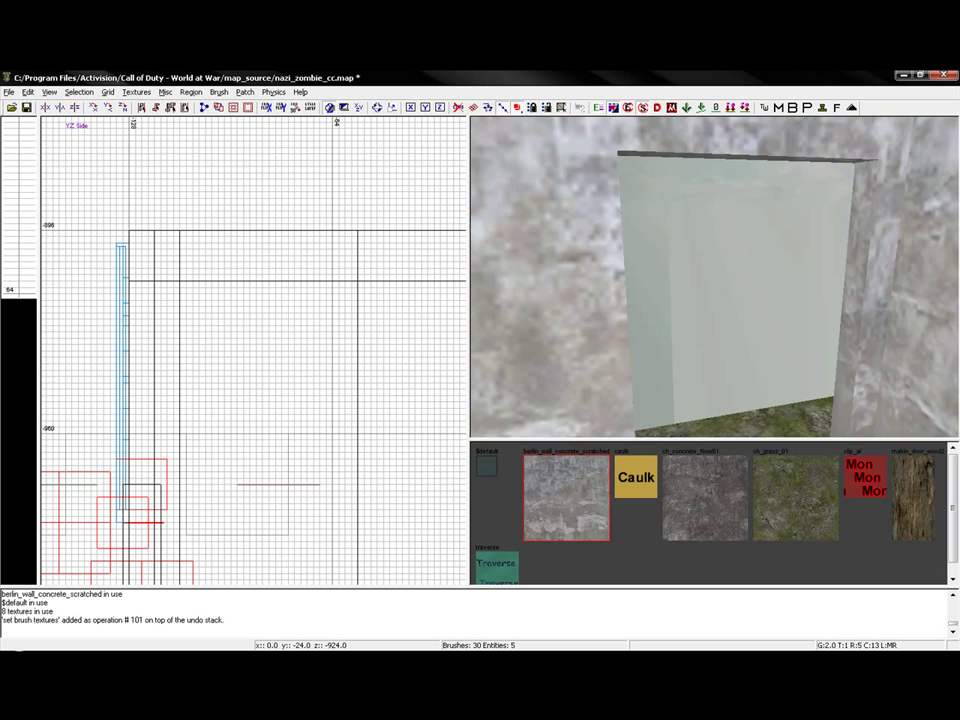
key(Up)
key(ctrl+Tab)
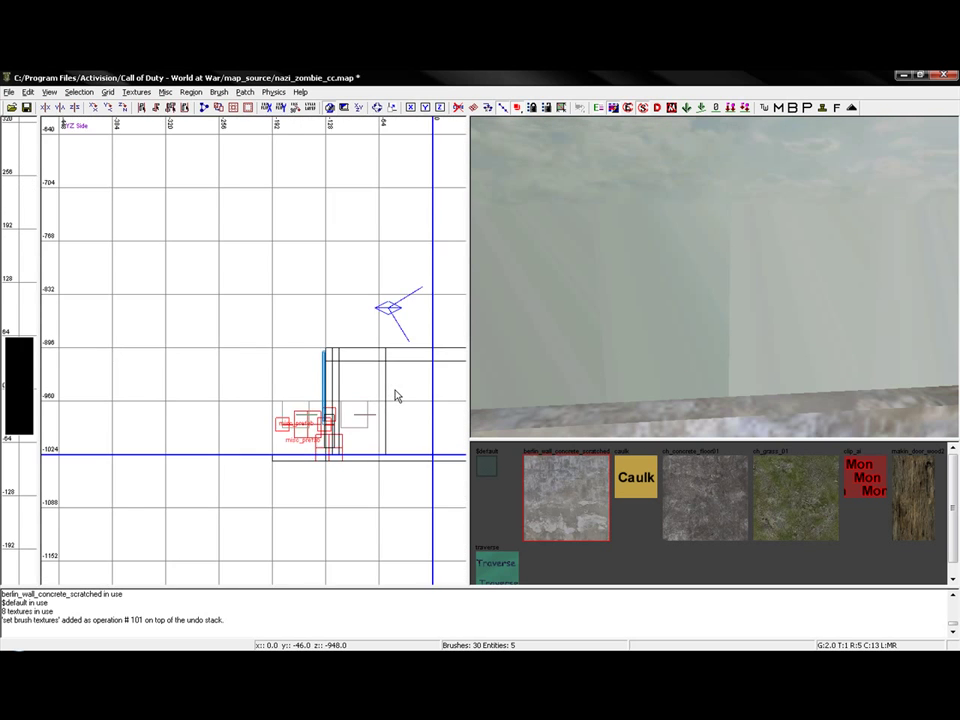
scroll(358, 399, up, 6)
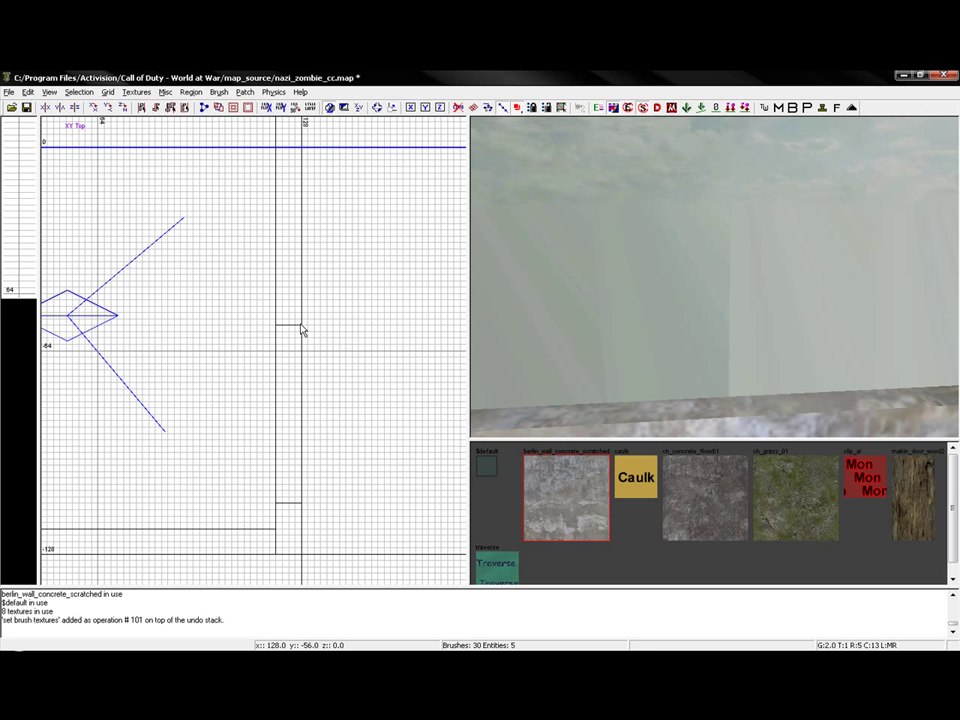
drag(388, 317, 387, 318)
scroll(387, 319, down, 7)
right_drag(387, 320, 349, 320)
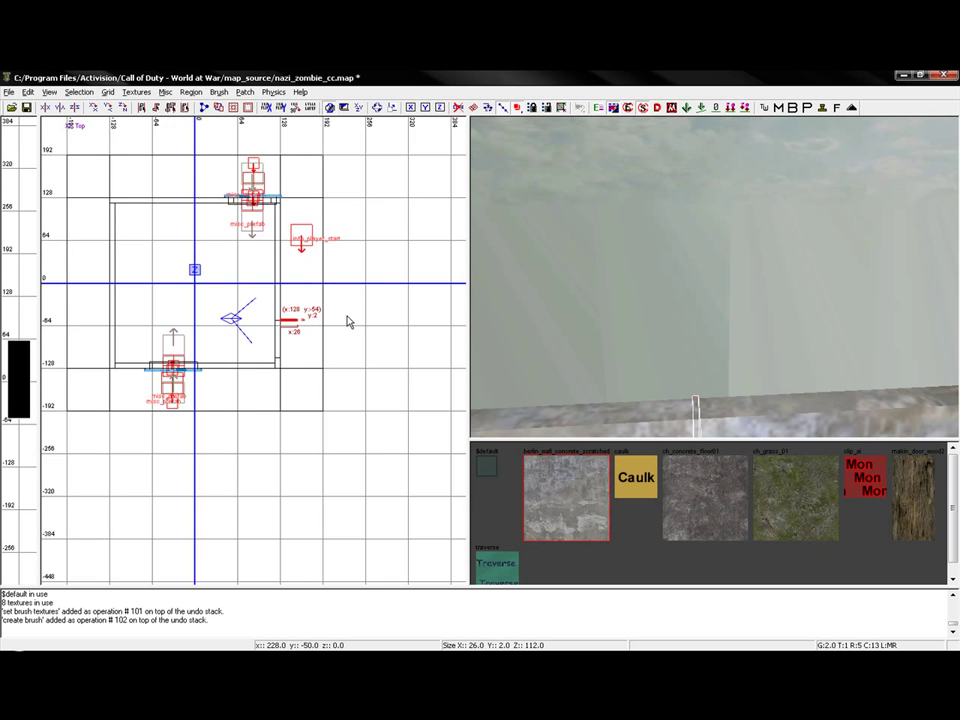
scroll(349, 320, down, 2)
drag(327, 319, 380, 320)
Duplicate the thin passage wall, move the copy to the doorway's other side and clear the selection
right_drag(765, 386, 765, 386)
scroll(343, 330, up, 8)
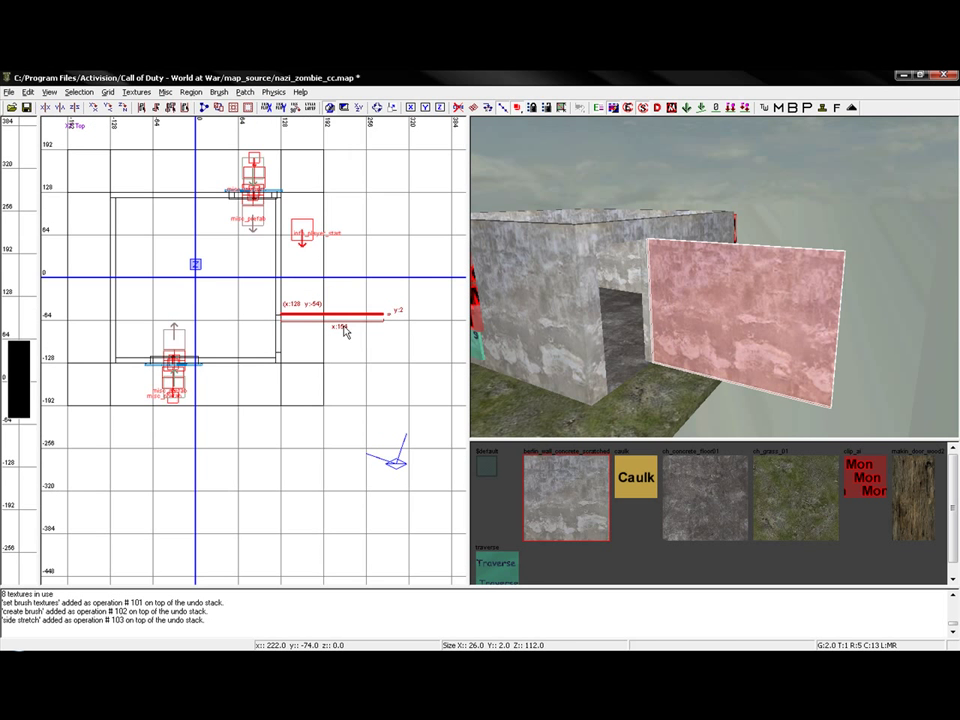
key(ctrl+v)
mouse_move(188, 297)
mouse_down()
mouse_move(182, 441)
mouse_move(157, 432)
mouse_move(186, 417)
mouse_move(161, 411)
mouse_move(161, 431)
mouse_move(176, 285)
mouse_move(199, 302)
mouse_move(284, 310)
mouse_move(266, 314)
mouse_up()
key(Escape)
Create a roof brush spanning both passage walls and flatten it to a 2-unit slab at their upper edge
scroll(194, 300, down, 5)
scroll(284, 310, up, 2)
scroll(284, 314, up, 2)
scroll(250, 303, up, 3)
key(ctrl+Tab)
scroll(214, 318, down, 5)
right_drag(214, 318, 212, 238)
drag(235, 426, 232, 271)
Raise the passage roof slab 2 units so it rests on top of the walls, and clear the selection
scroll(226, 236, up, 5)
right_drag(226, 240, 440, 231)
scroll(168, 354, up, 2)
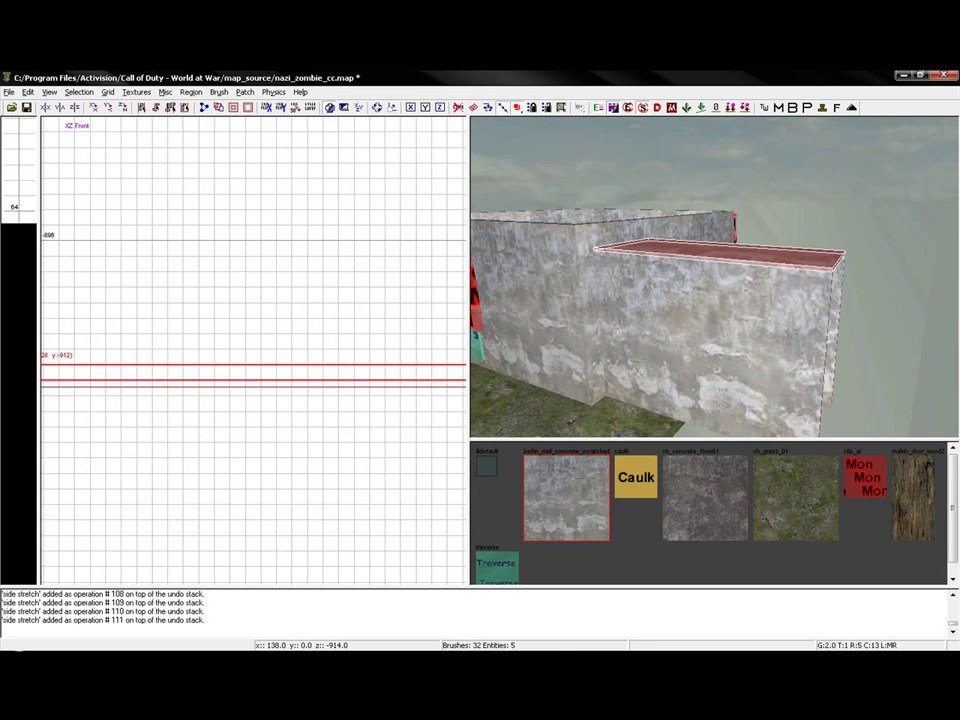
right_drag(118, 380, 213, 376)
drag(127, 368, 128, 357)
key(Escape)
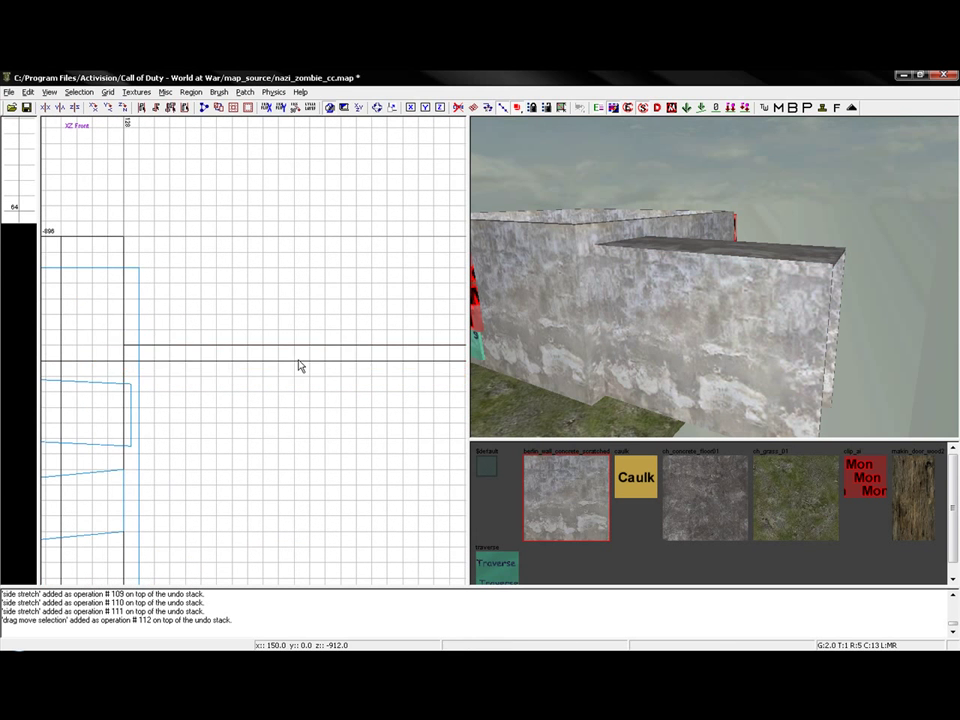
Create a 2-unit-thick, 60-unit-wide wall brush at X 282 across the passage's outer end and stretch it down to ground level
scroll(299, 361, down, 5)
mouse_move(299, 361)
right_down()
mouse_move(247, 348)
mouse_move(76, 264)
right_up()
scroll(415, 261, up, 2)
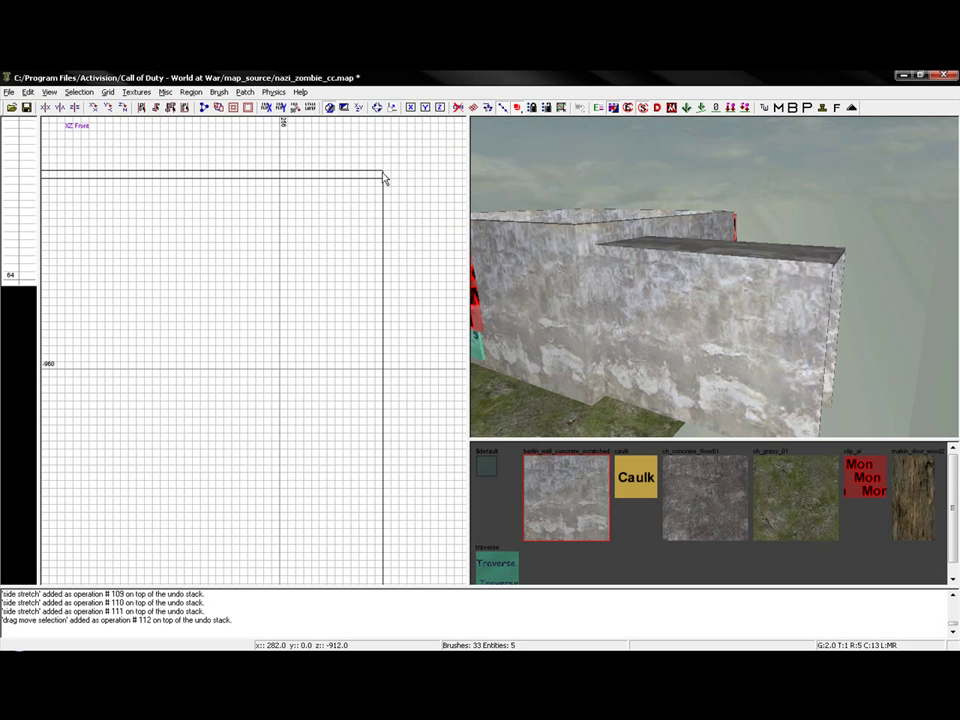
drag(383, 178, 402, 222)
scroll(388, 256, down, 3)
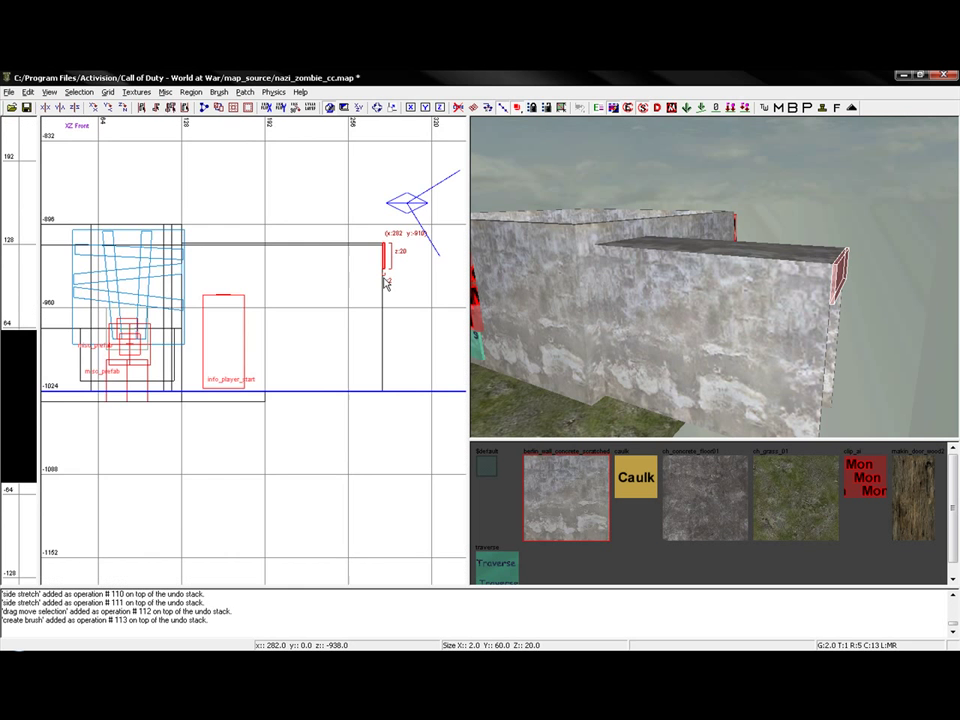
scroll(381, 214, up, 2)
drag(378, 210, 377, 395)
key(Escape)
mouse_move(717, 400)
right_down()
mouse_move(718, 385)
mouse_move(721, 400)
right_up()
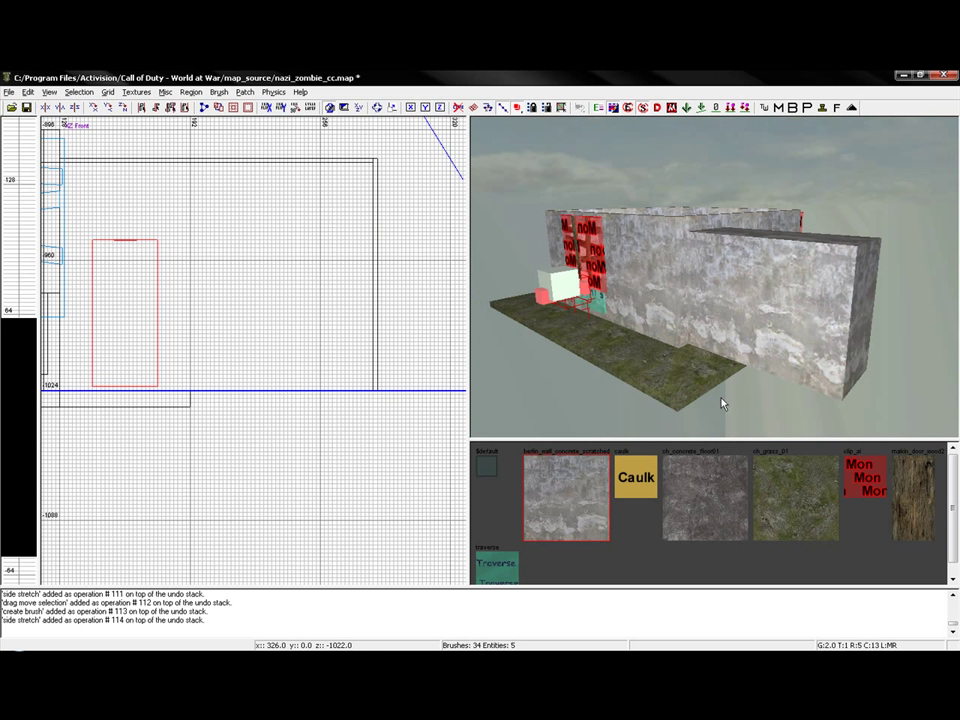
Split the outdoor floor slab beside the doorway at Y -56 and Y -112, in line with the passage walls, and clear the selection
shift+click(705, 386)
key(Escape)
shift+click(728, 366)
scroll(208, 382, down, 2)
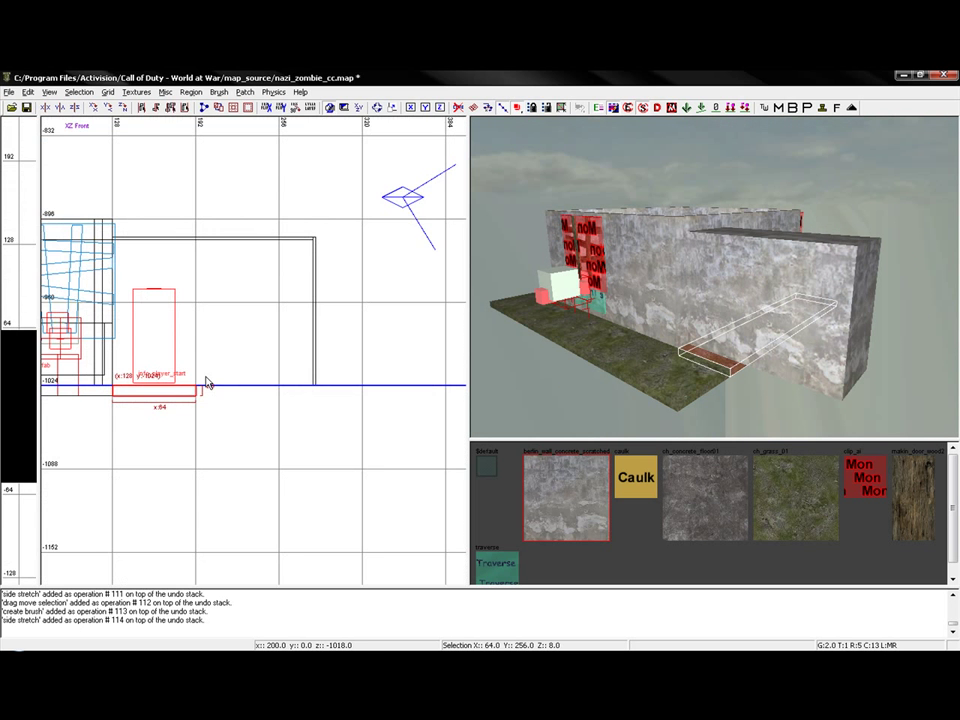
scroll(204, 392, up, 4)
key(ctrl+Tab)
key(ctrl+Tab)
key(ctrl+Tab)
key(ctrl+Tab)
key(ctrl+Tab)
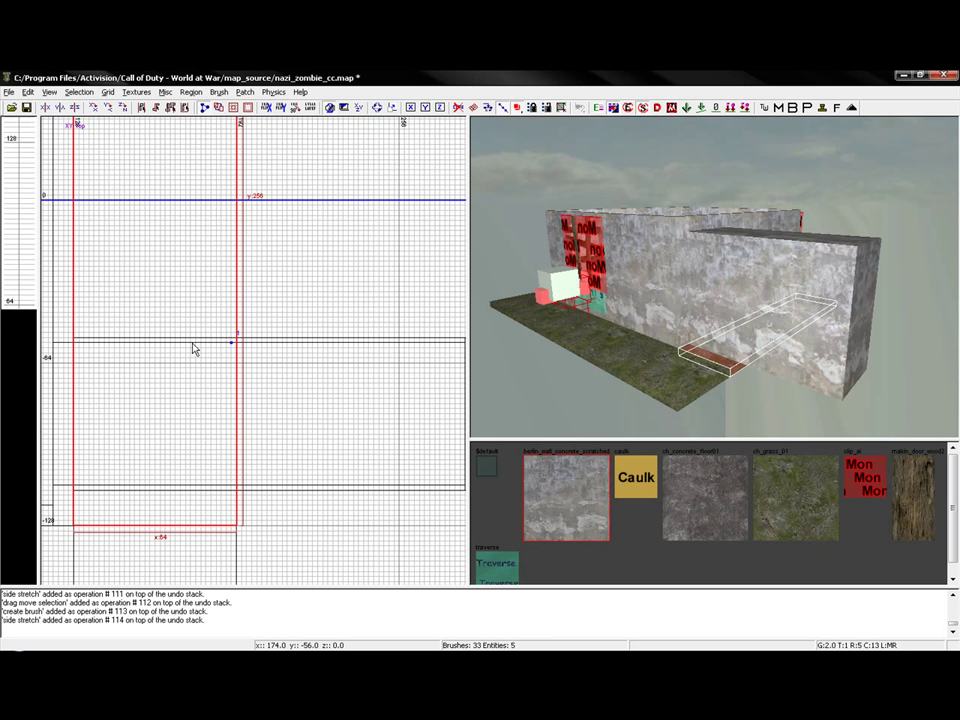
key(shift+Return)
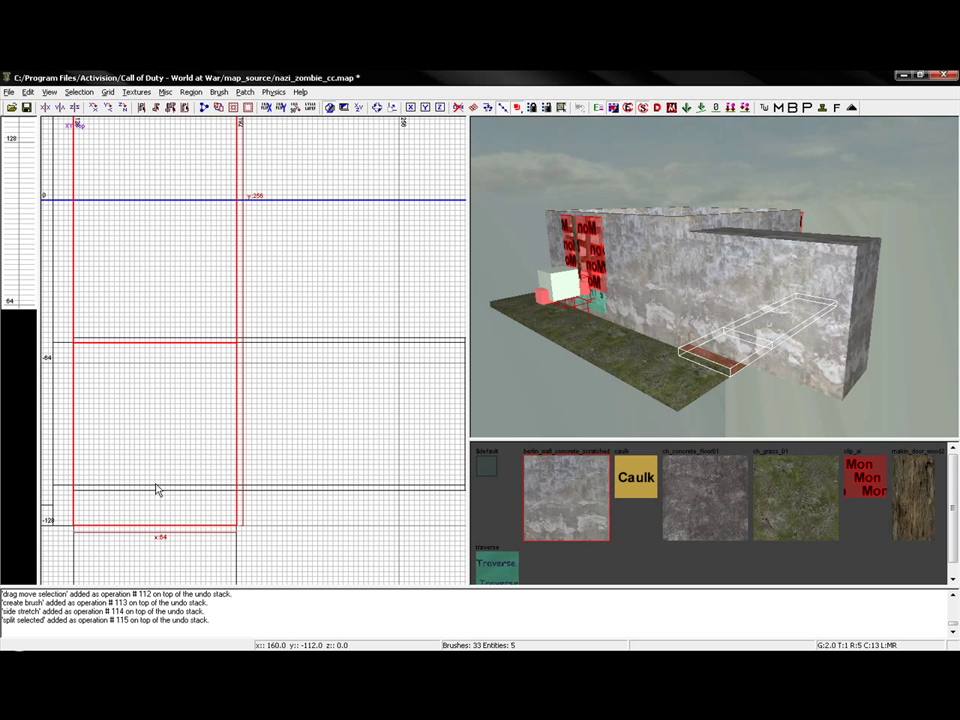
click(156, 490)
click(172, 488)
key(shift+Return)
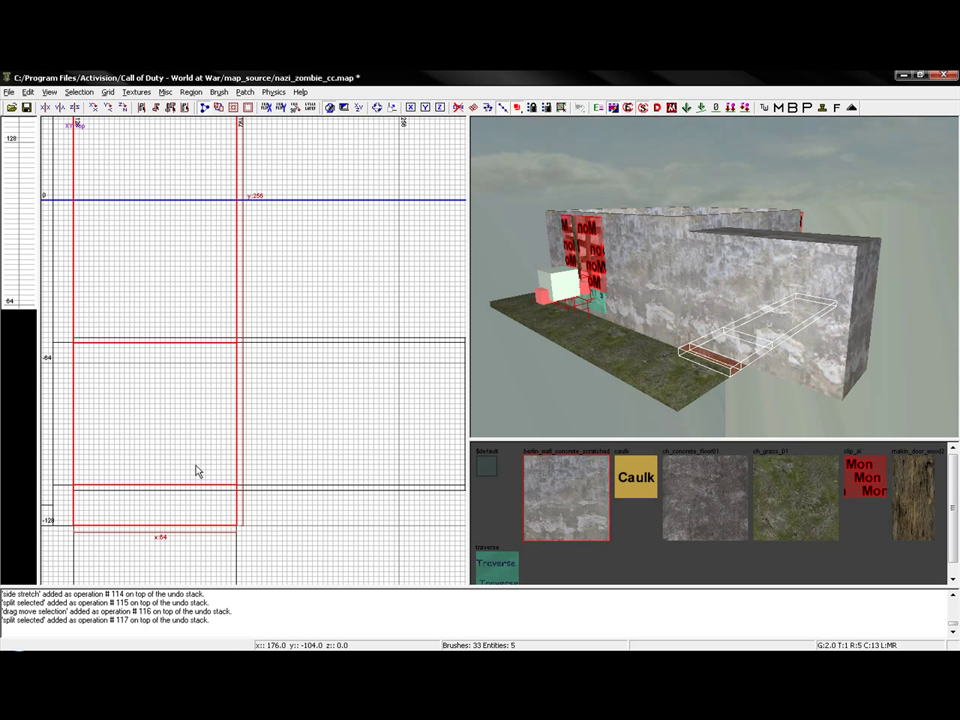
shift+click(211, 452)
key(Escape)
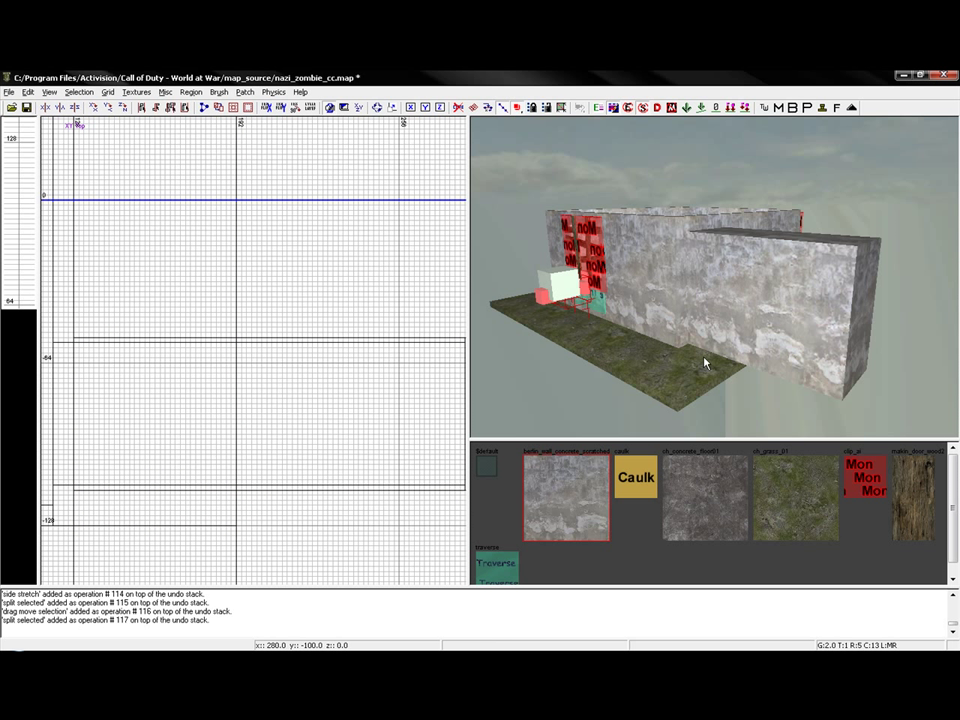
Stretch the 56-unit-wide middle floor piece outward along X to the passage's end wall and clear the selection
shift+click(709, 358)
ctrl+right_drag(728, 367, 728, 358)
drag(729, 363, 719, 308)
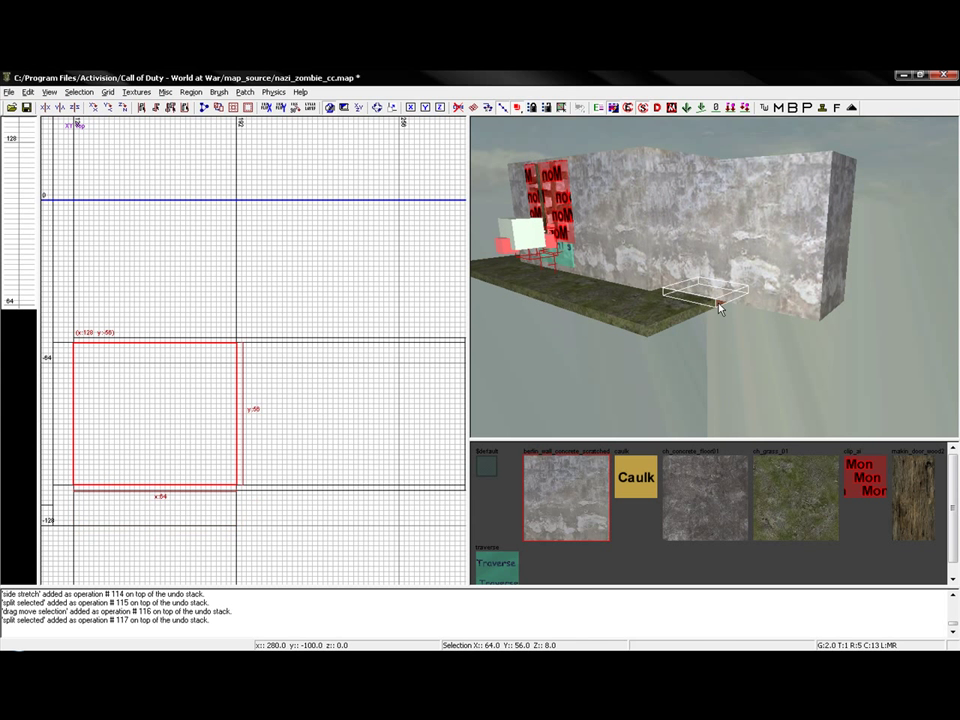
scroll(440, 375, down, 3)
drag(199, 431, 304, 431)
key(Escape)
Apply the ch_grass_01 texture to the whole extended passage floor brush, replacing its exposed caulk, and deselect it
right_drag(780, 396, 789, 388)
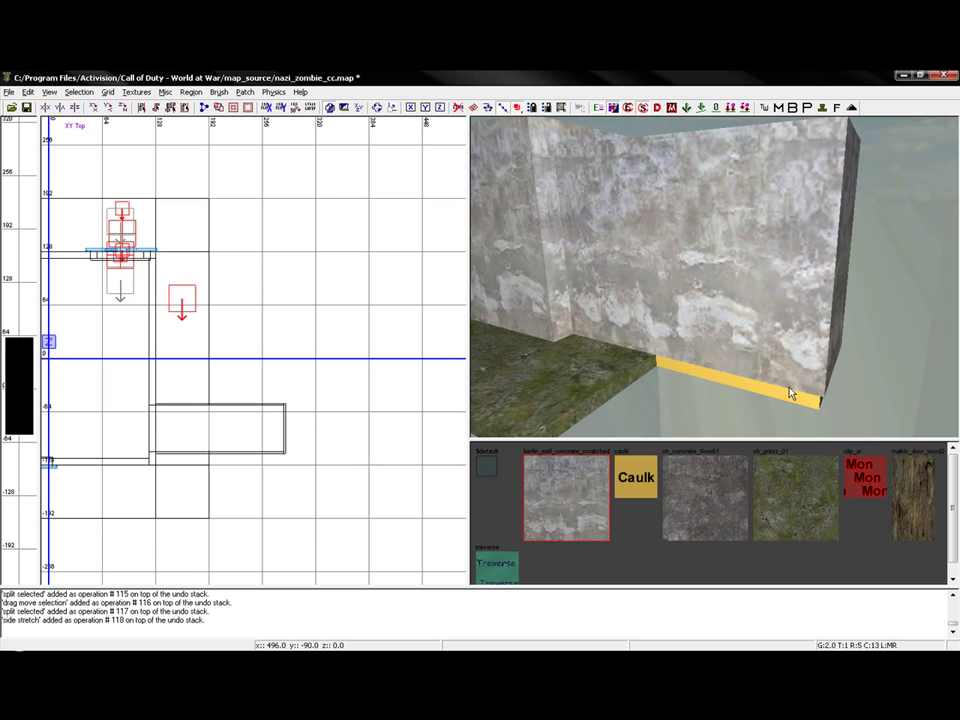
shift+click(782, 391)
click(785, 500)
key(Escape)
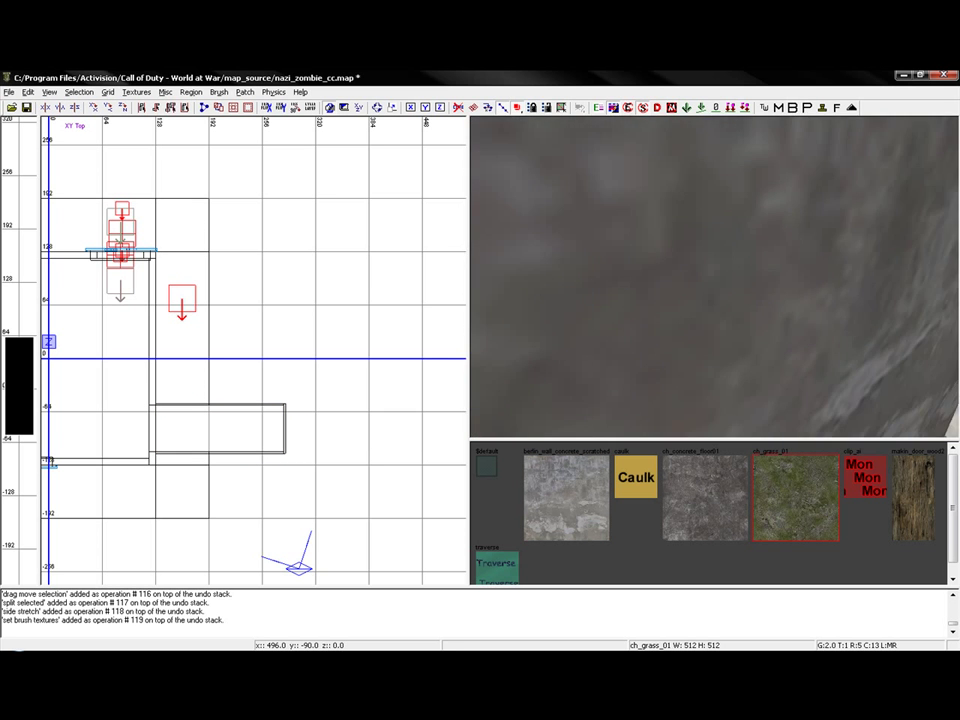
Apply the ch_concrete_floor01 texture to the upper face of the passage floor
mouse_move(714, 277)
right_down()
mouse_move(708, 310)
mouse_move(704, 285)
mouse_move(712, 305)
mouse_move(716, 280)
right_up()
right_drag(706, 350, 722, 365)
ctrl+shift+click(729, 392)
click(693, 500)
mouse_move(714, 277)
right_down()
mouse_move(724, 305)
mouse_move(714, 270)
mouse_move(706, 280)
right_up()
right_drag(712, 360, 680, 350)
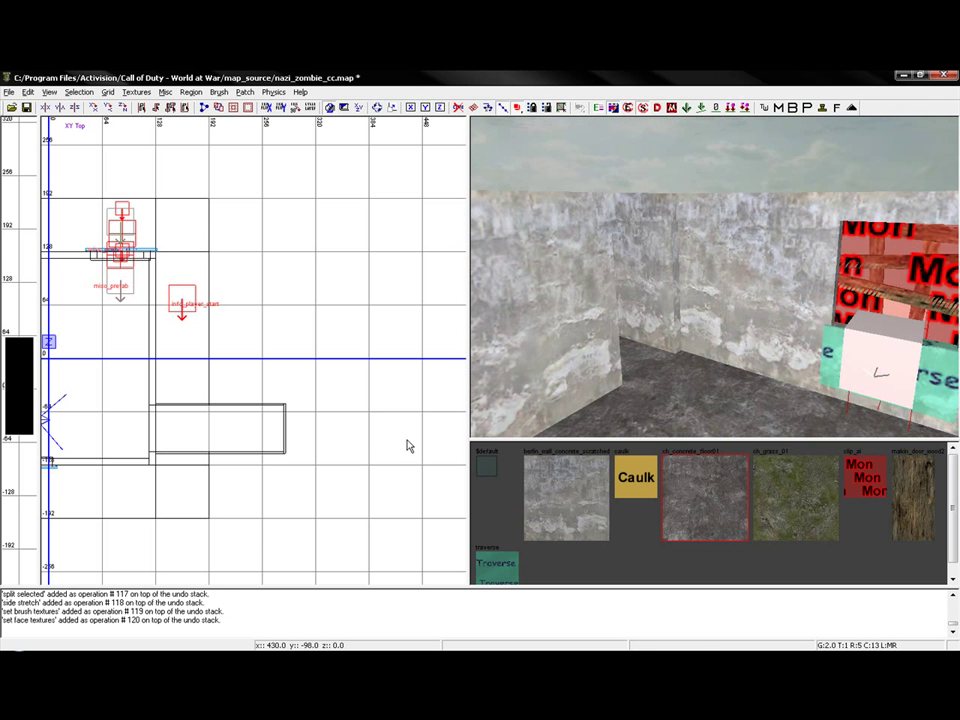
Switch to Firefox and read the zombie mode setup tutorial's steps on spawn points, placing zombies, pathnodes and window boards
scroll(210, 450, up, 2)
scroll(200, 440, down, 3)
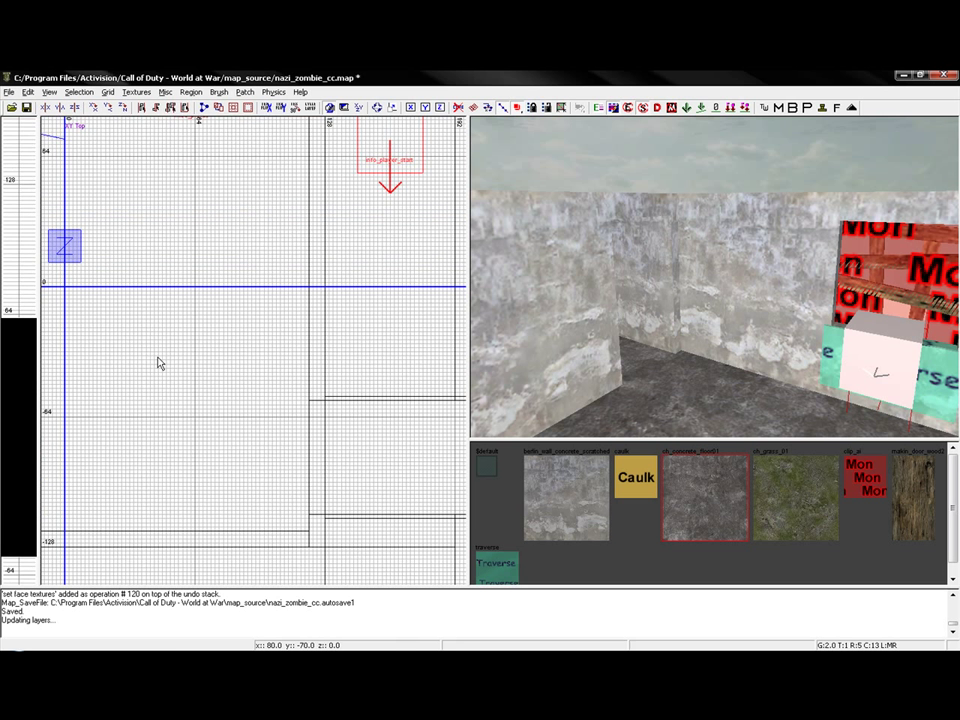
right_click(181, 395)
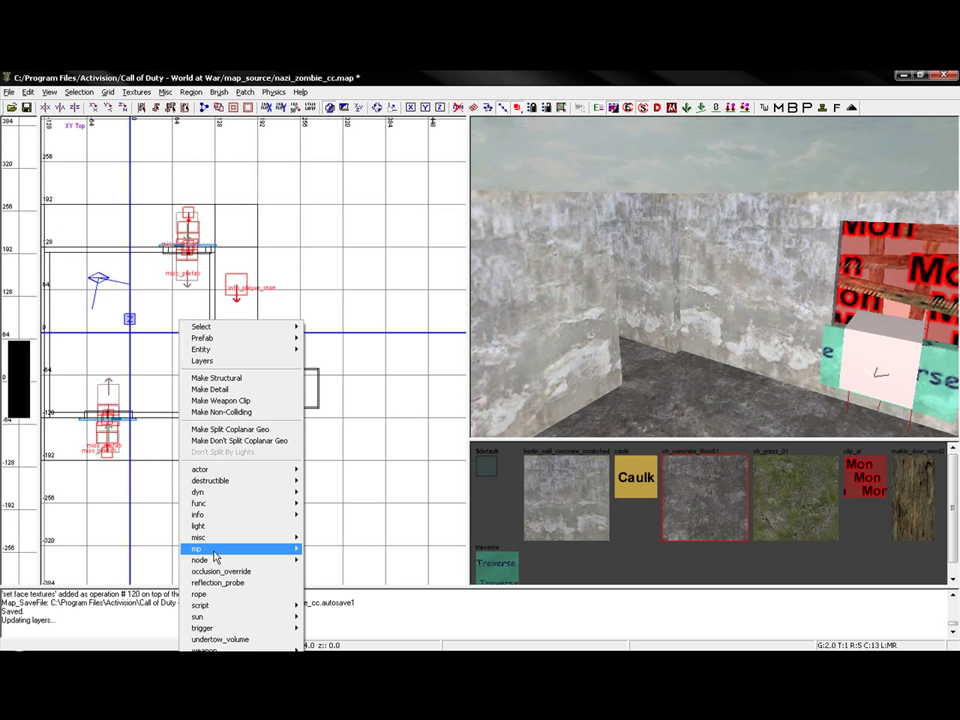
mouse_move(213, 541)
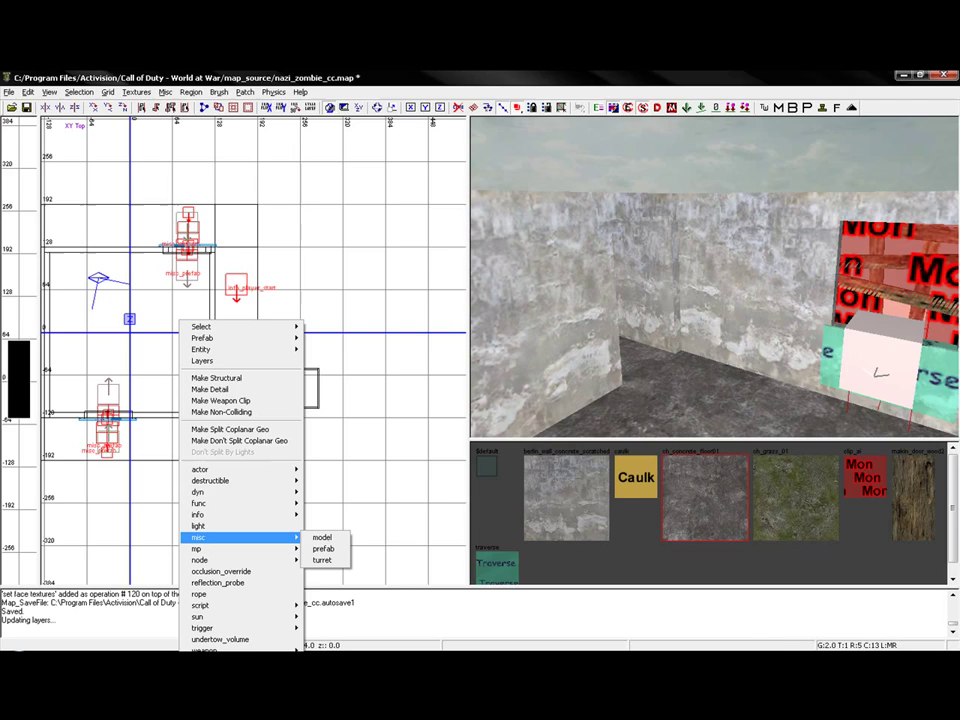
click(560, 657)
scroll(488, 623, up, 2)
click(514, 557)
scroll(515, 555, up, 2)
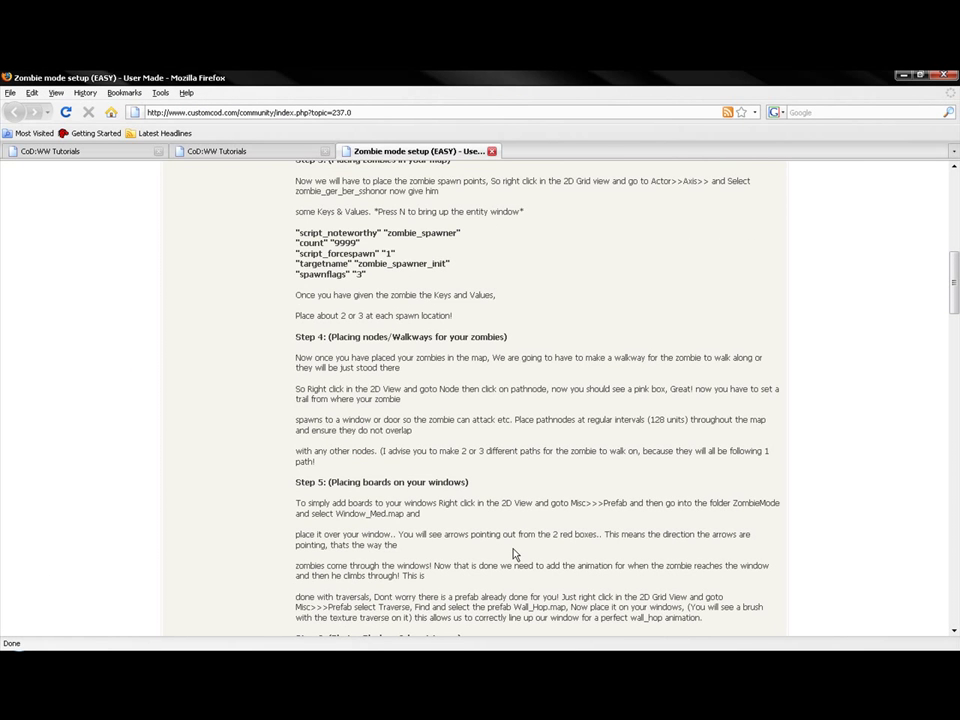
scroll(510, 550, up, 3)
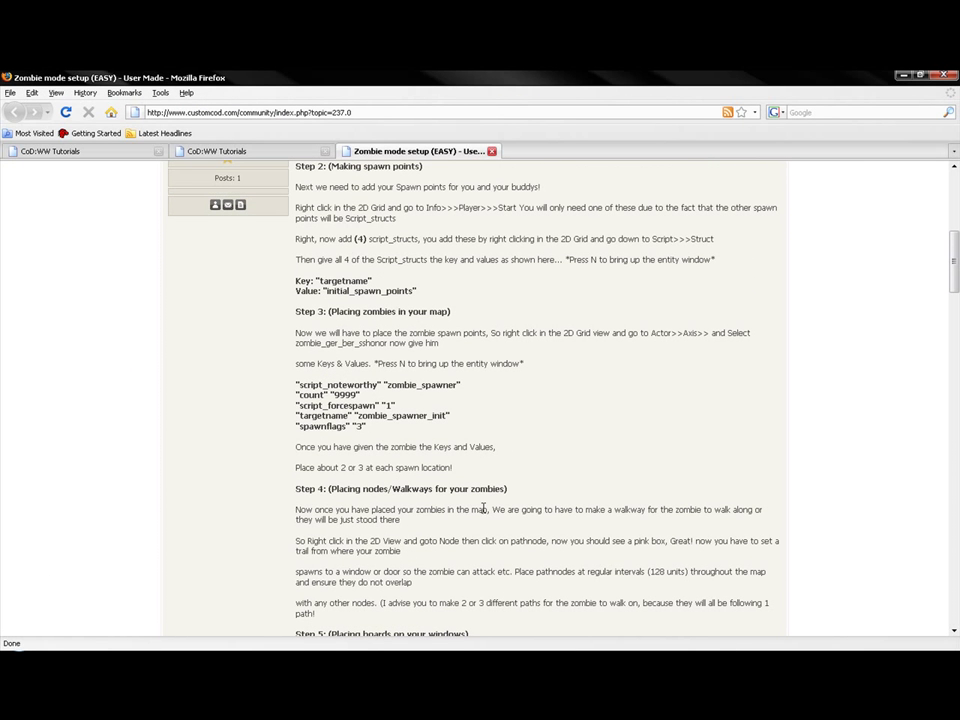
scroll(452, 498, up, 2)
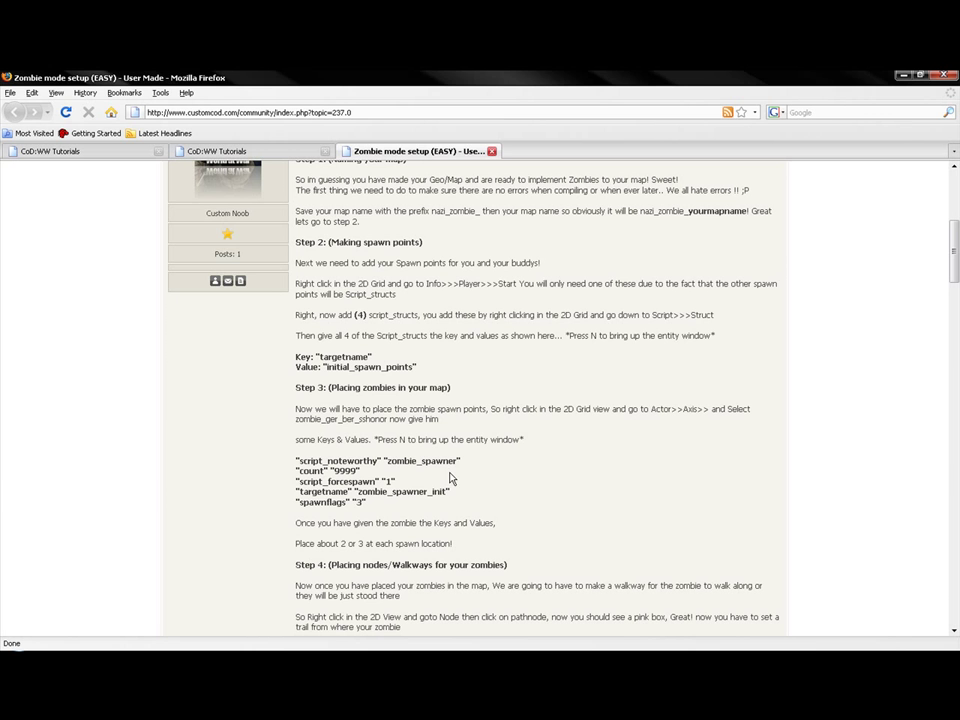
Return to Radiant and examine the info_player_start entity's key/value pairs against the tutorial's spawn point instructions
key(alt+Tab)
mouse_move(820, 380)
right_down()
mouse_move(790, 295)
mouse_move(780, 370)
mouse_move(795, 385)
mouse_move(765, 325)
mouse_move(790, 340)
mouse_move(825, 330)
mouse_move(810, 362)
right_up()
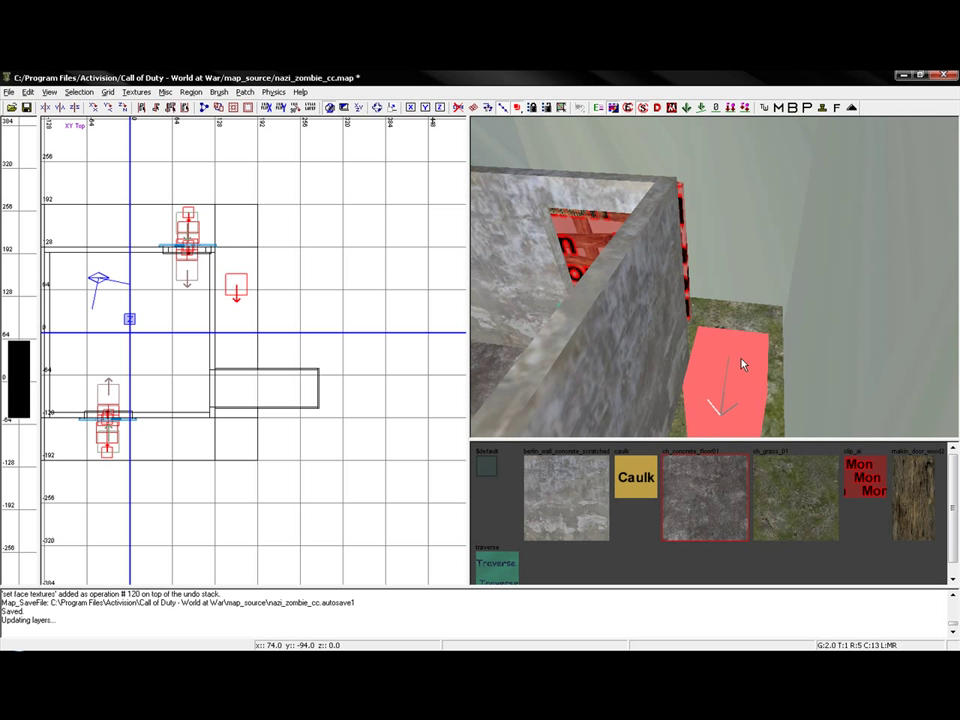
shift+click(742, 362)
key(Down)
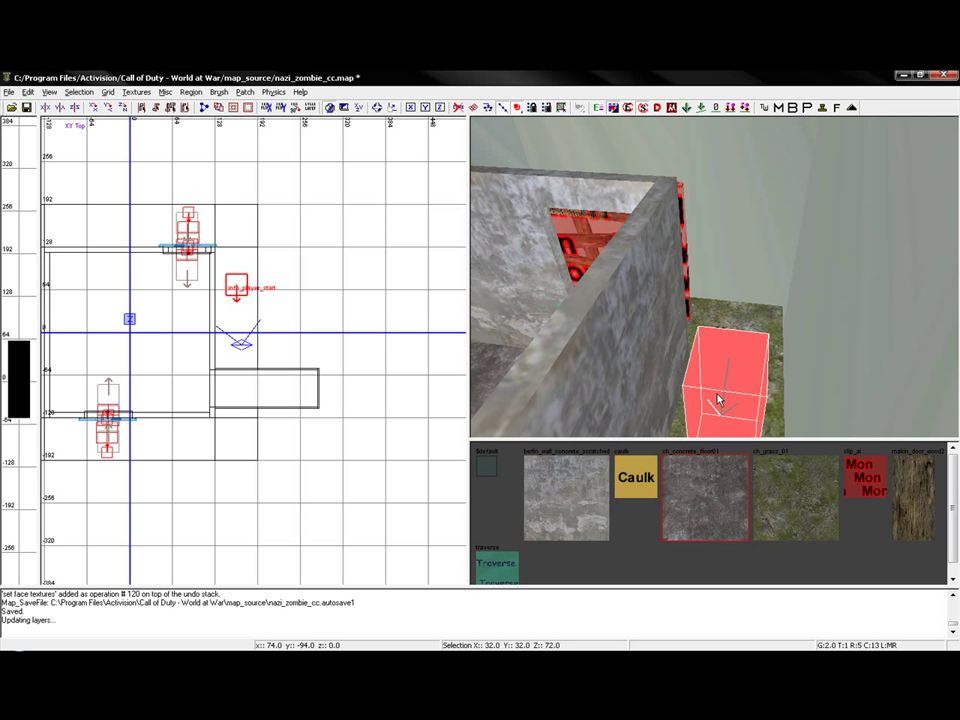
key(n)
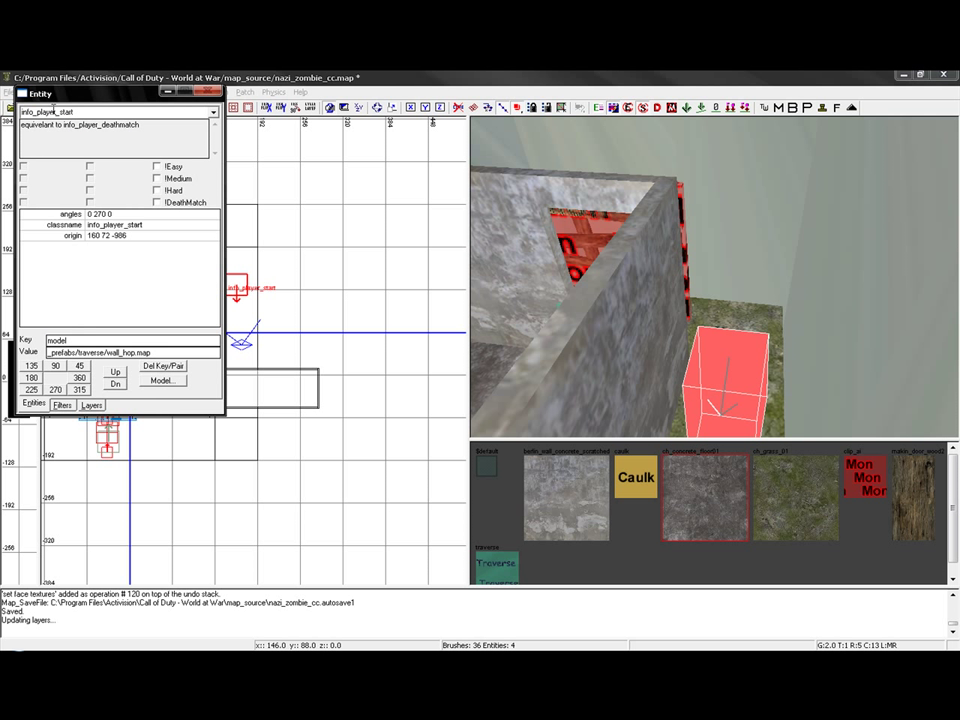
key(alt+Tab)
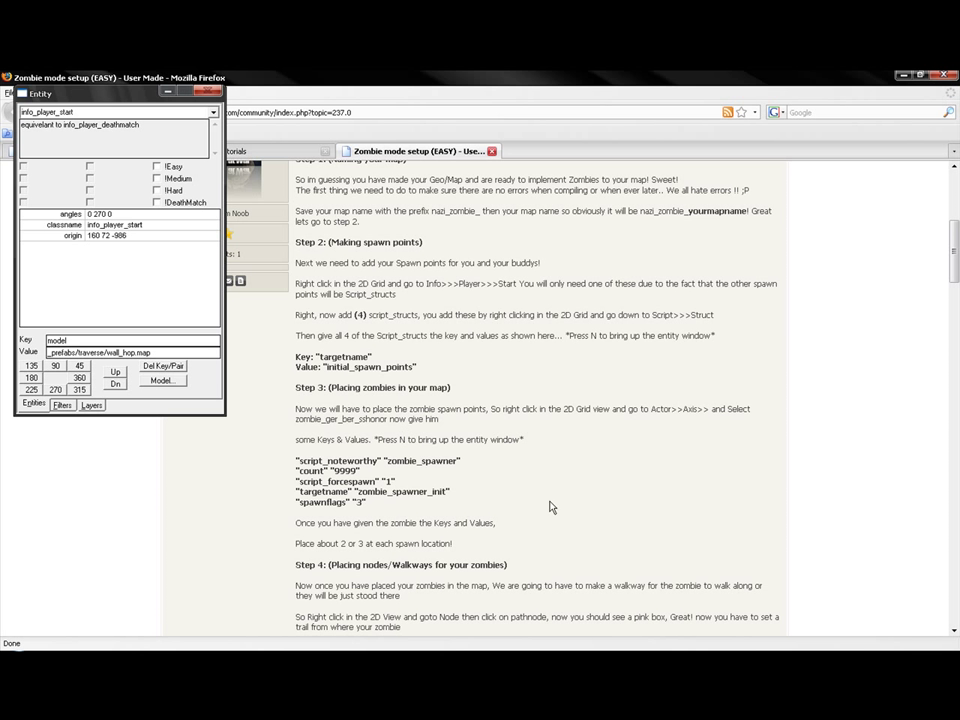
key(alt+Tab)
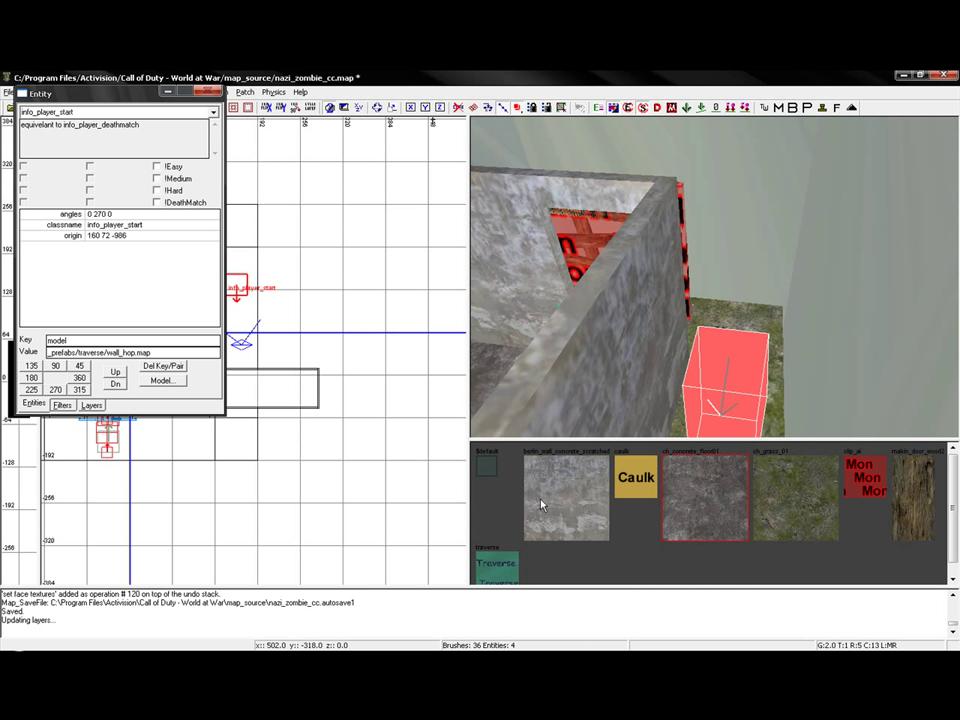
key(n)
shift+click(697, 361)
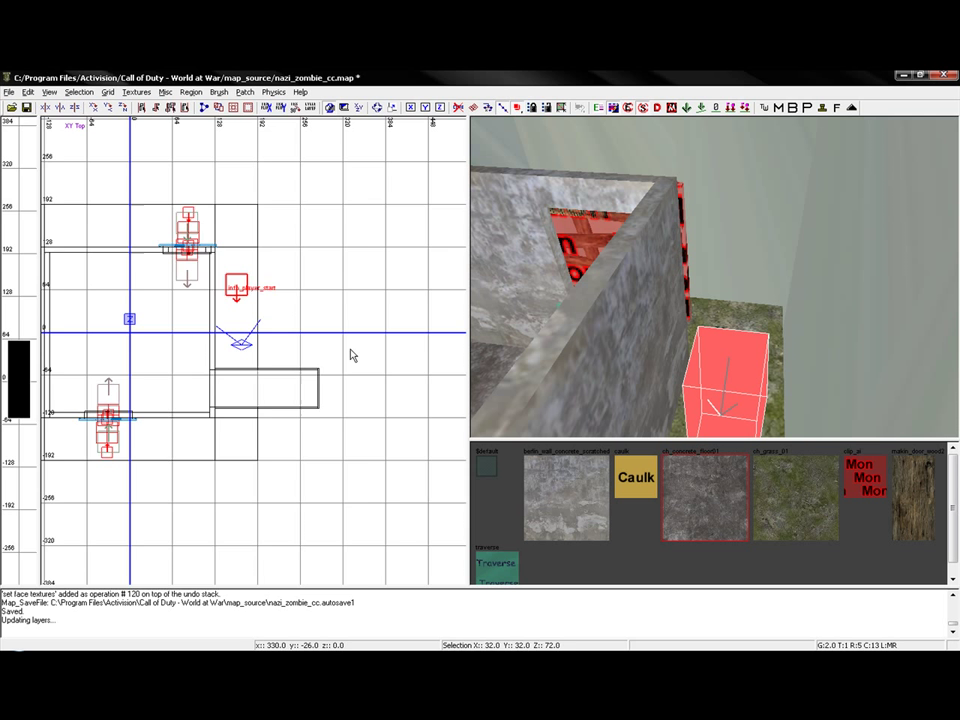
Move the info_player_start entity inside the building, near the corner at about X -98, Y 98, and deselect it
scroll(351, 352, down, 3)
scroll(343, 345, up, 3)
right_drag(323, 321, 455, 336)
scroll(323, 321, up, 3)
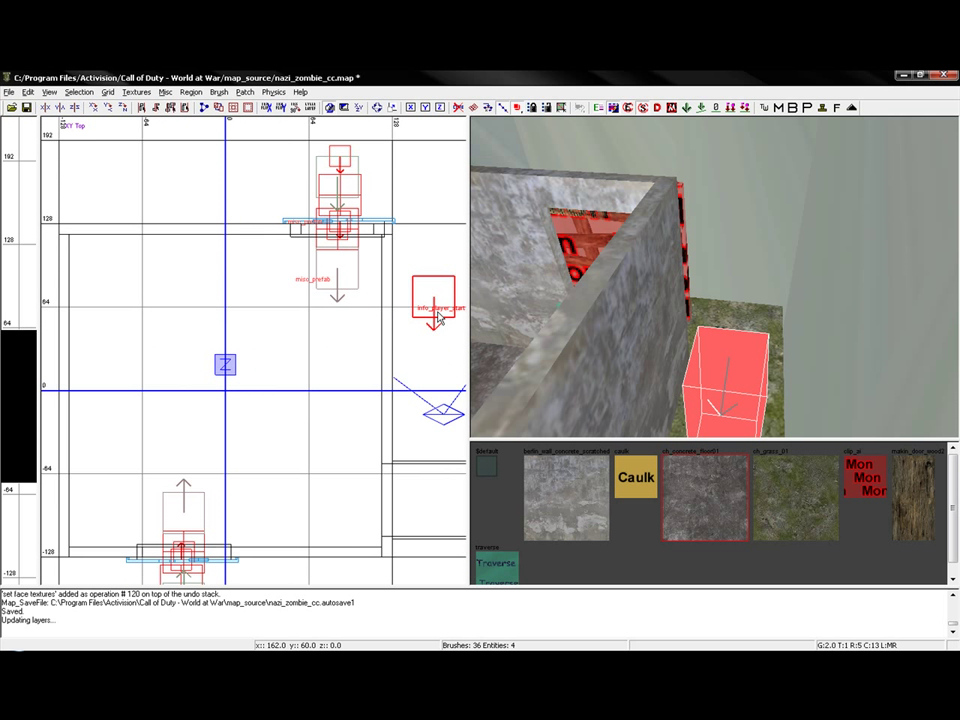
mouse_move(438, 318)
mouse_down()
mouse_move(50, 315)
mouse_move(231, 279)
mouse_move(243, 287)
mouse_move(228, 285)
mouse_up()
right_drag(626, 296, 700, 296)
right_drag(763, 408, 876, 326)
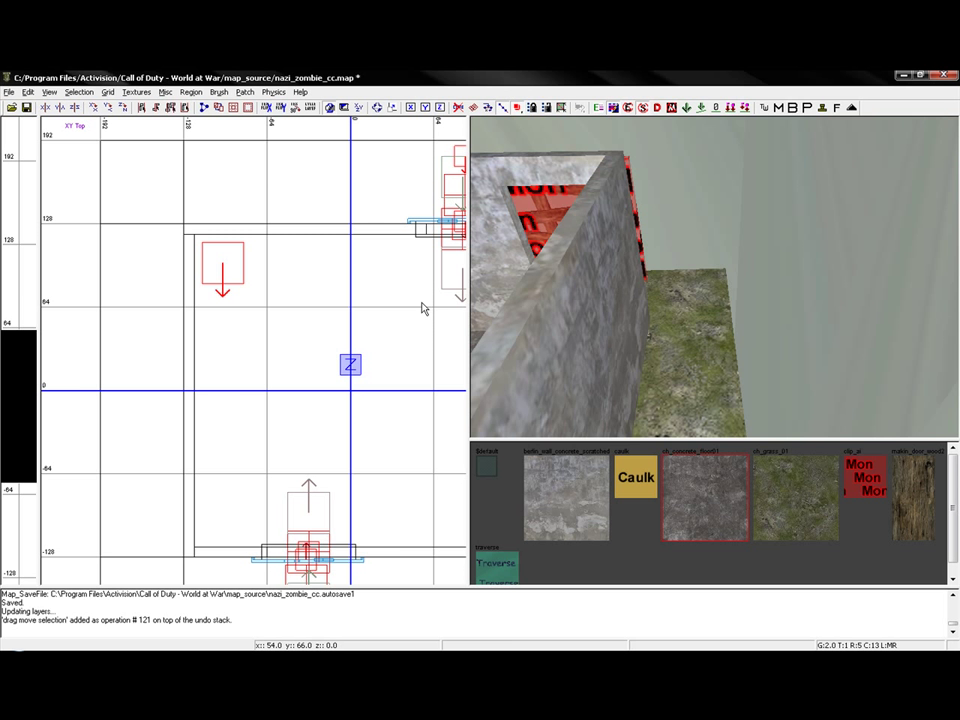
Begin adding an actor entity on the grass outside the building's wall, at about X 164, Y 90
mouse_move(560, 298)
right_down()
mouse_move(510, 298)
mouse_move(570, 310)
right_up()
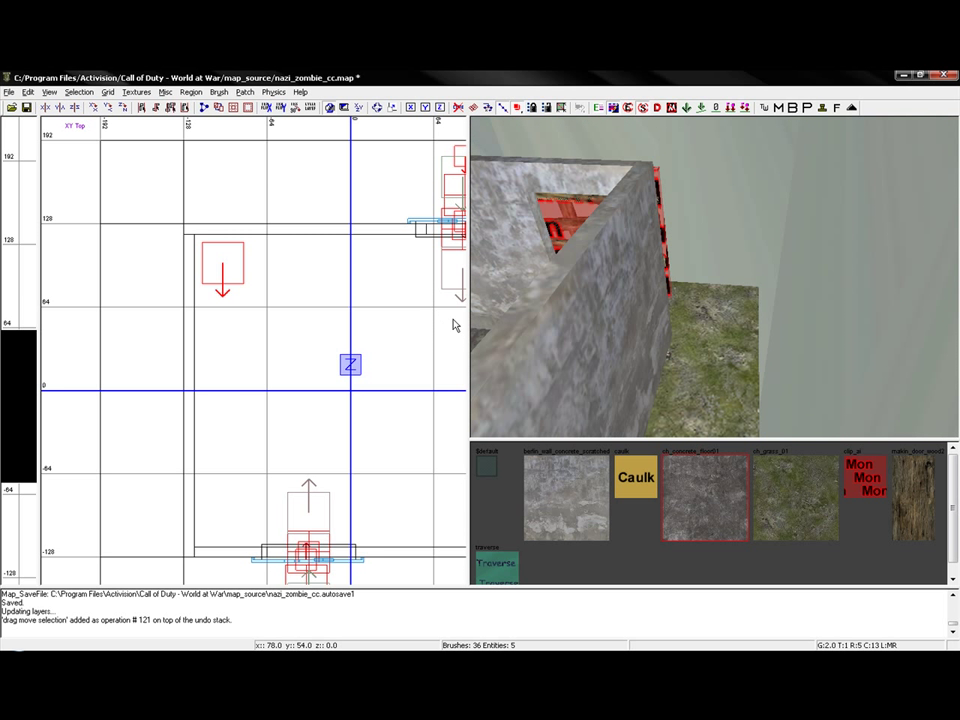
right_drag(453, 325, 305, 291)
right_click(279, 270)
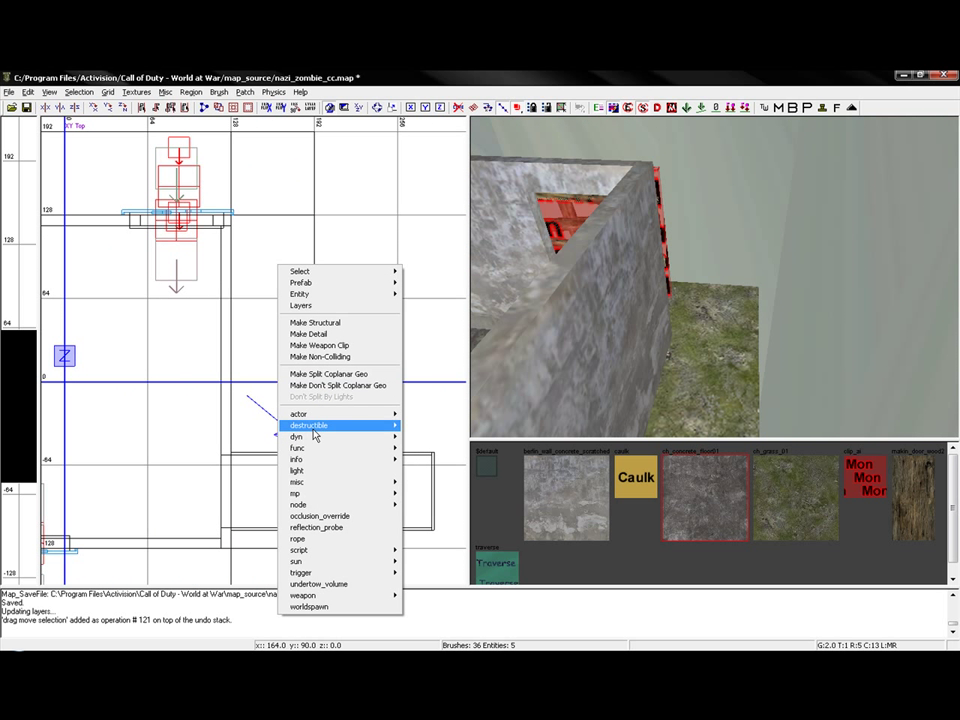
mouse_move(309, 484)
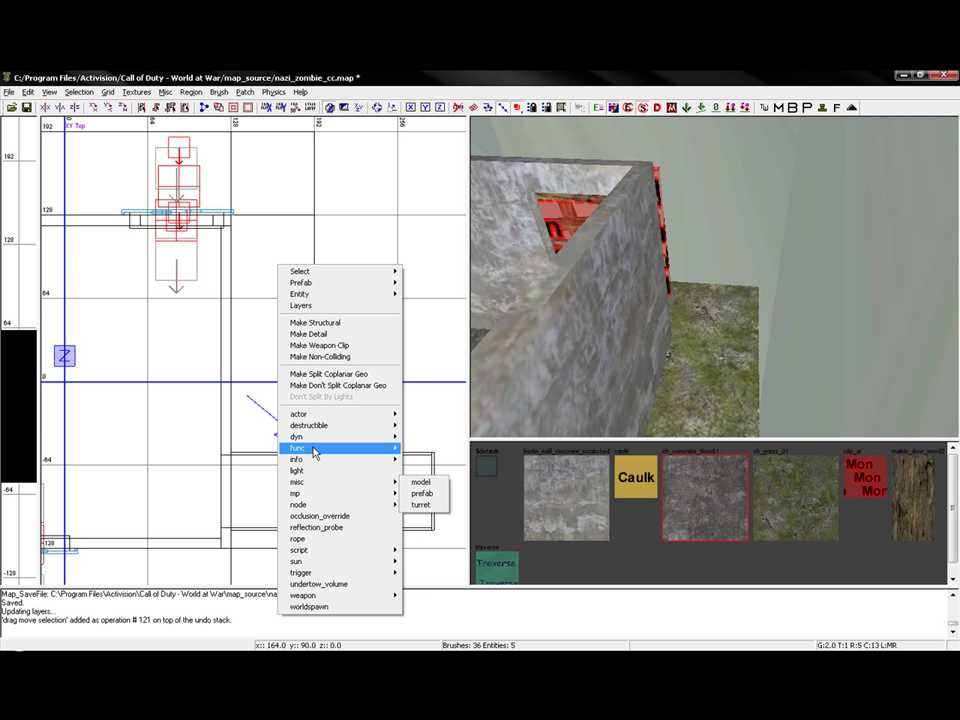
mouse_move(380, 420)
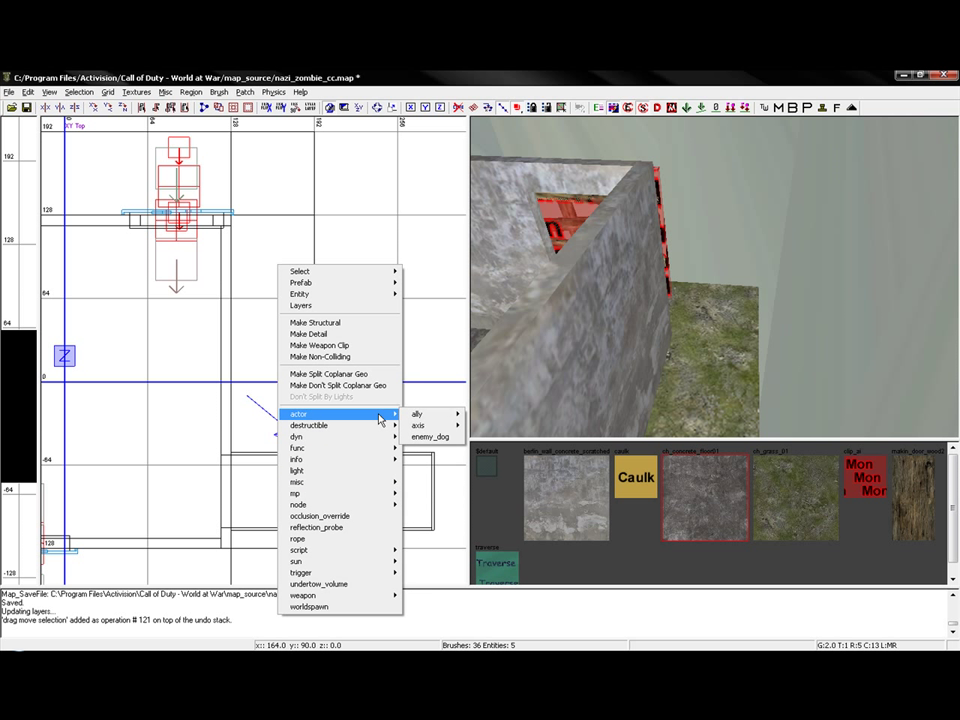